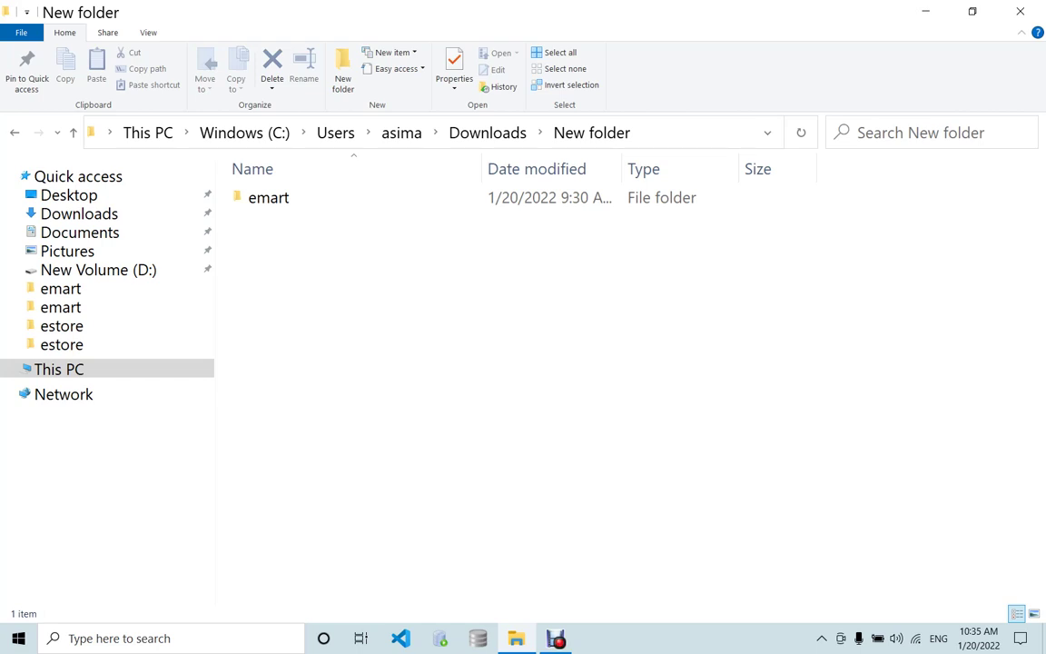
- Open the emart project folder and select estore, estore_api and the req file
double_click(269, 197)
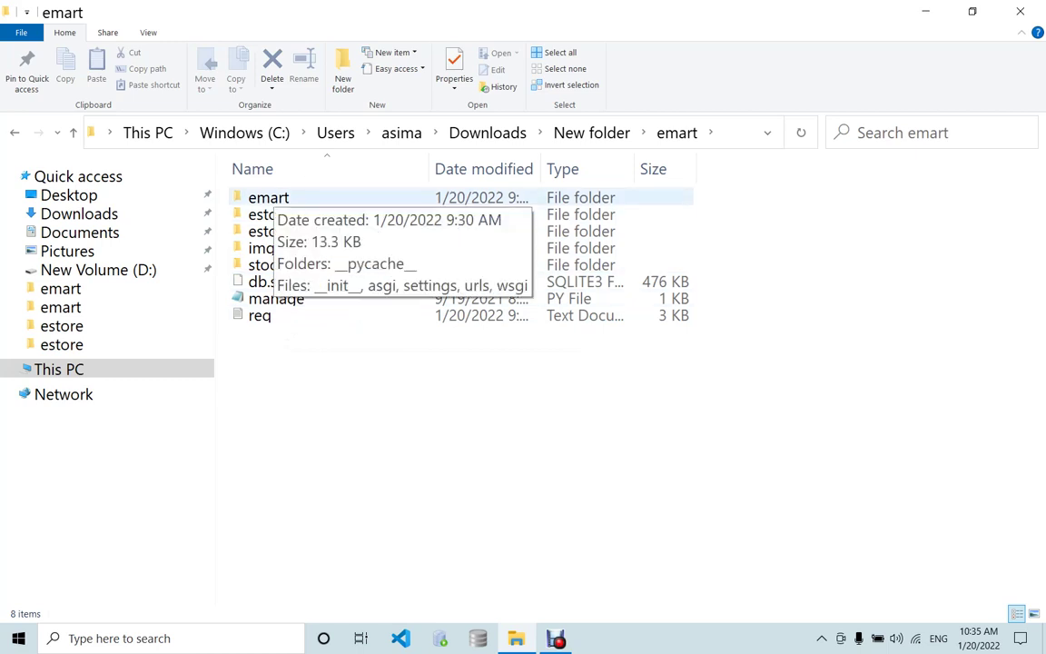
left_click(269, 215)
left_click(283, 231)
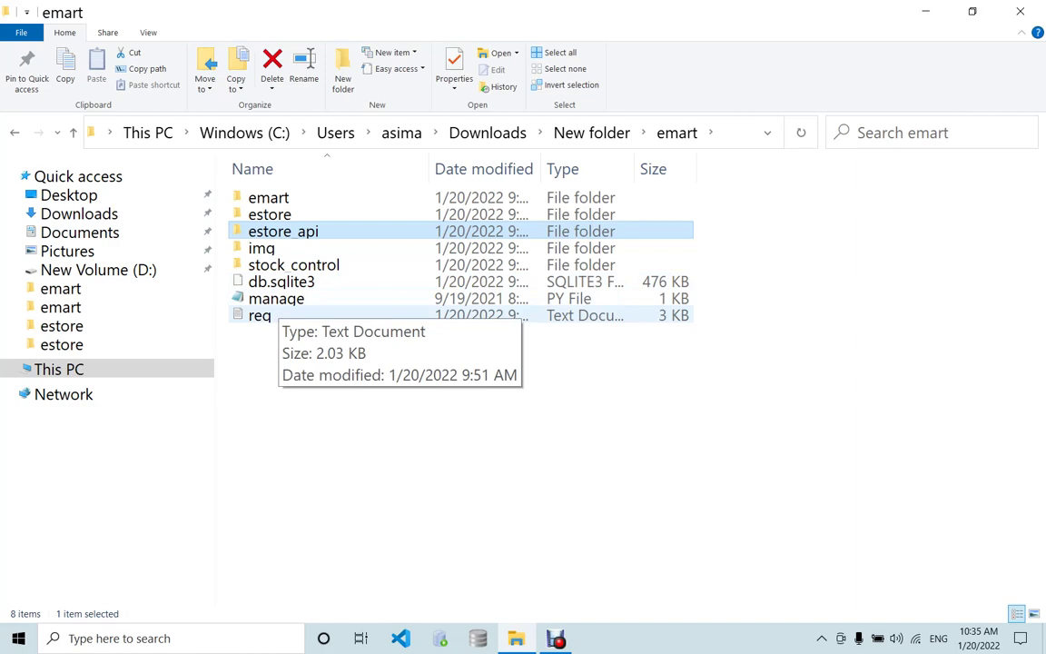
left_click(259, 315)
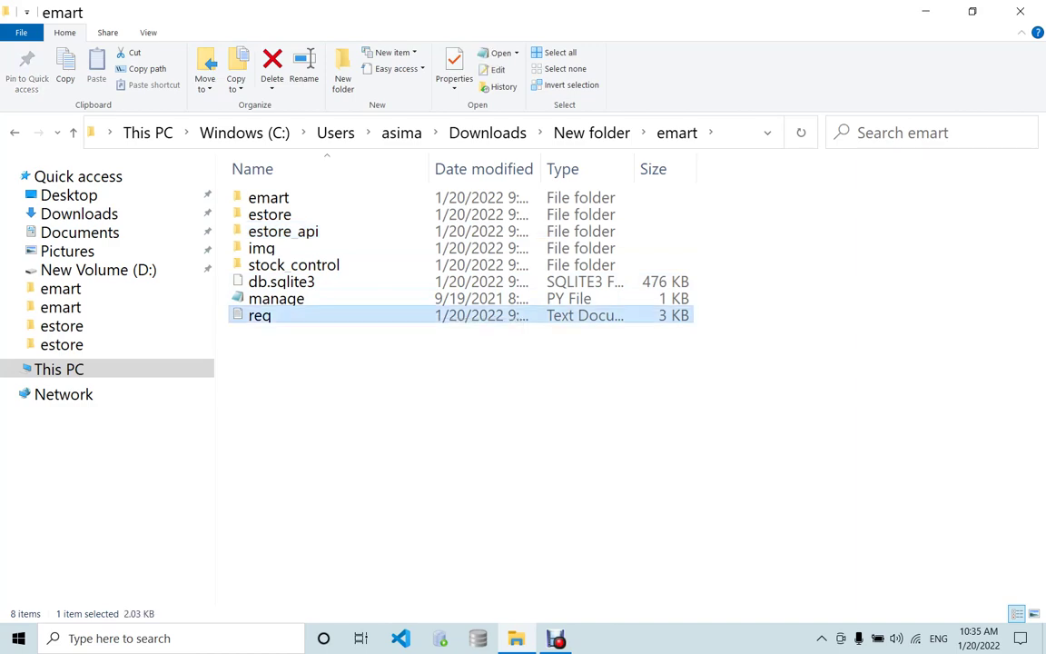
- Maximize the req file, then open Command Prompt and change to D:\emart
key("super+Up")
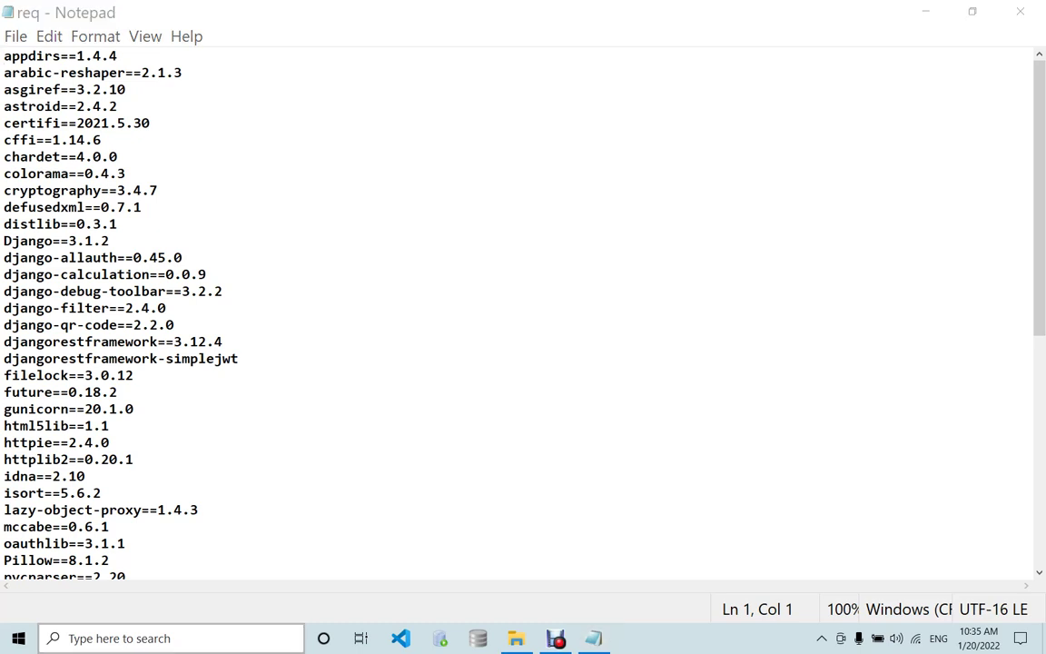
key("super+s")
type("cmd")
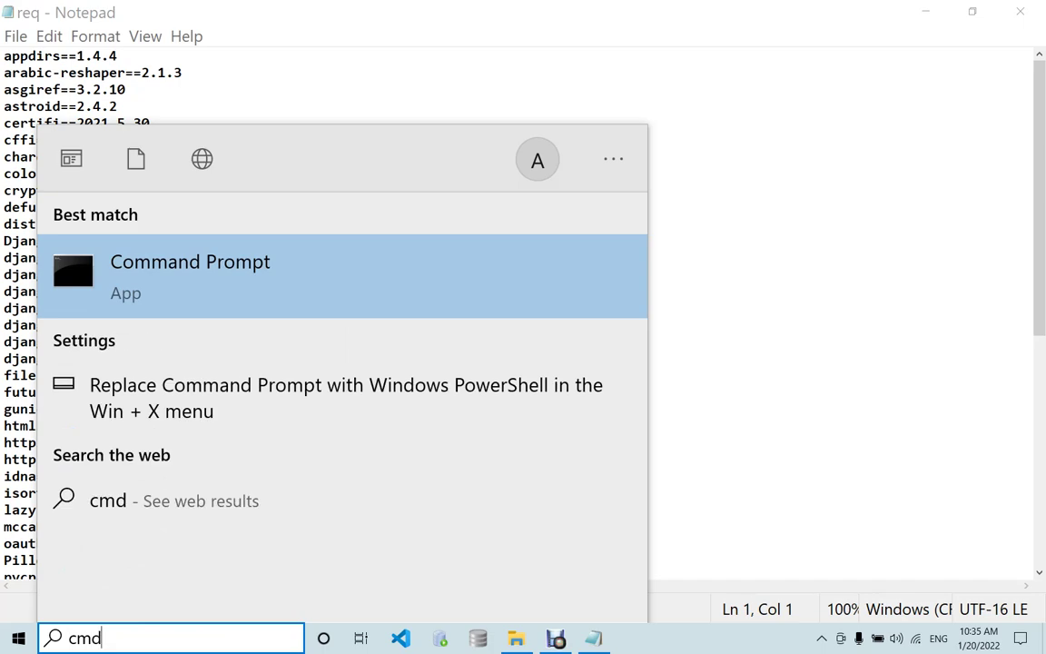
key("Return")
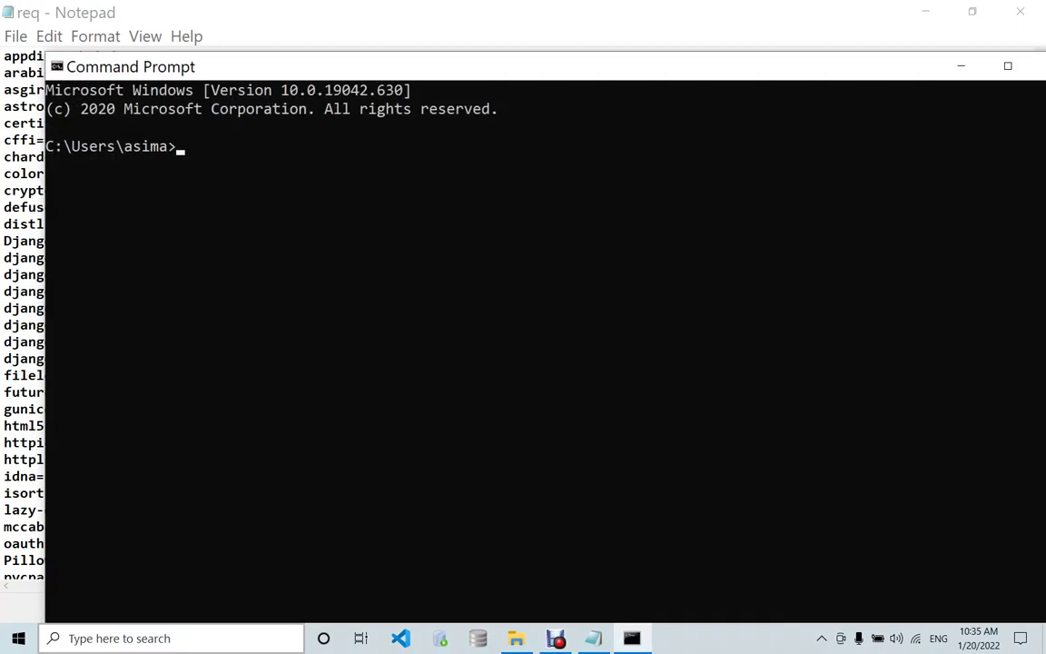
type("d:")
key("Return")
type("cd emart")
key("Return")
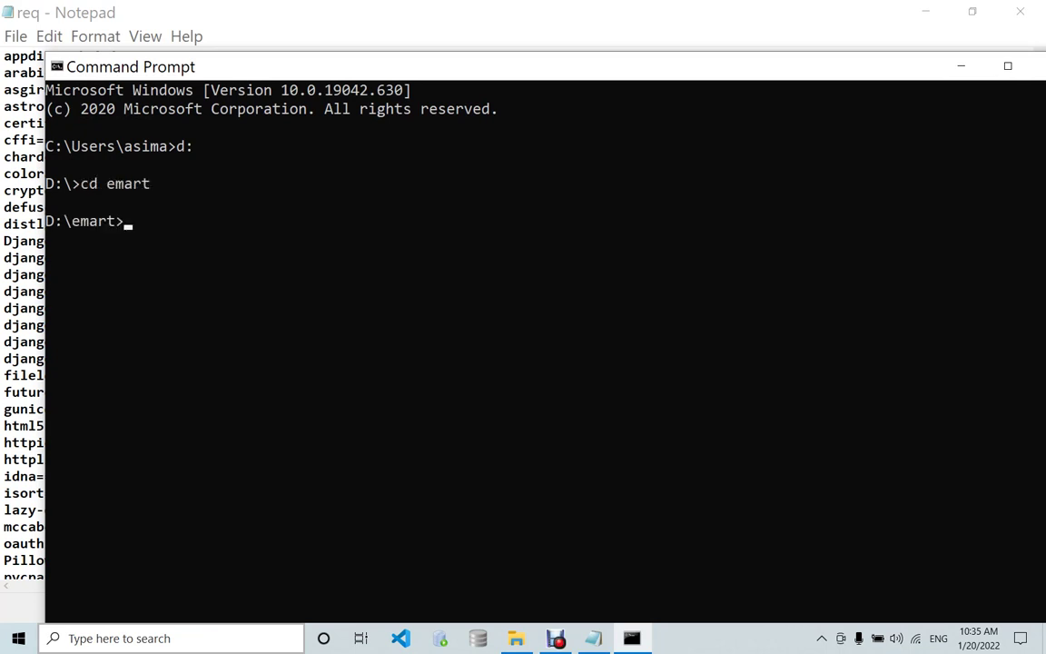
- Type 'pip install > req.txt' at the prompt without running it
type("d")
key("BackSpace")
type("pip instal")
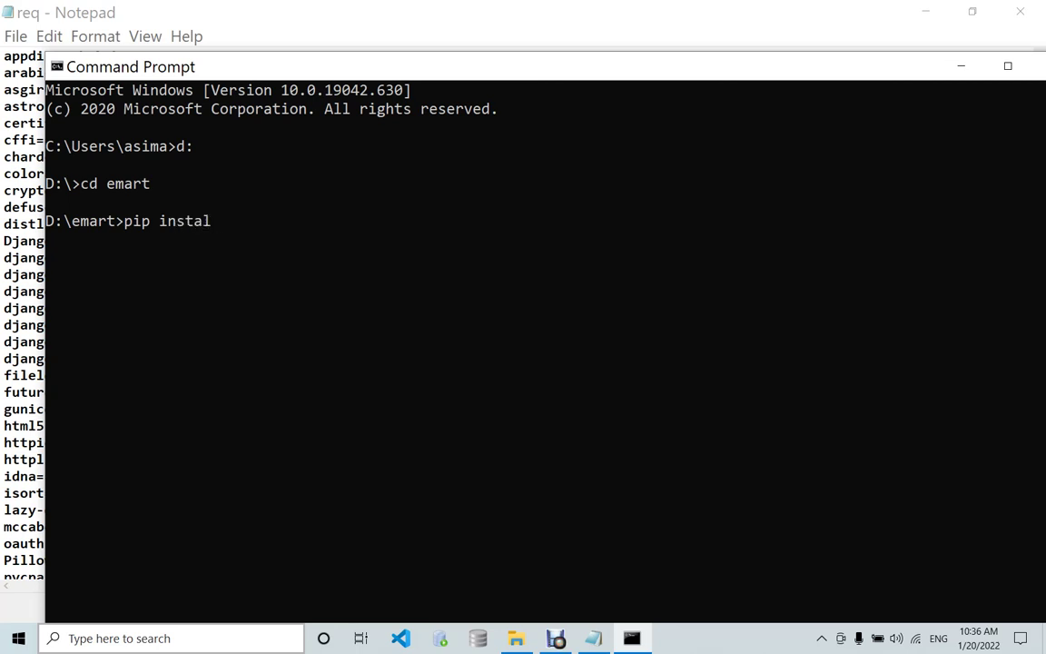
type("l > req.txt")
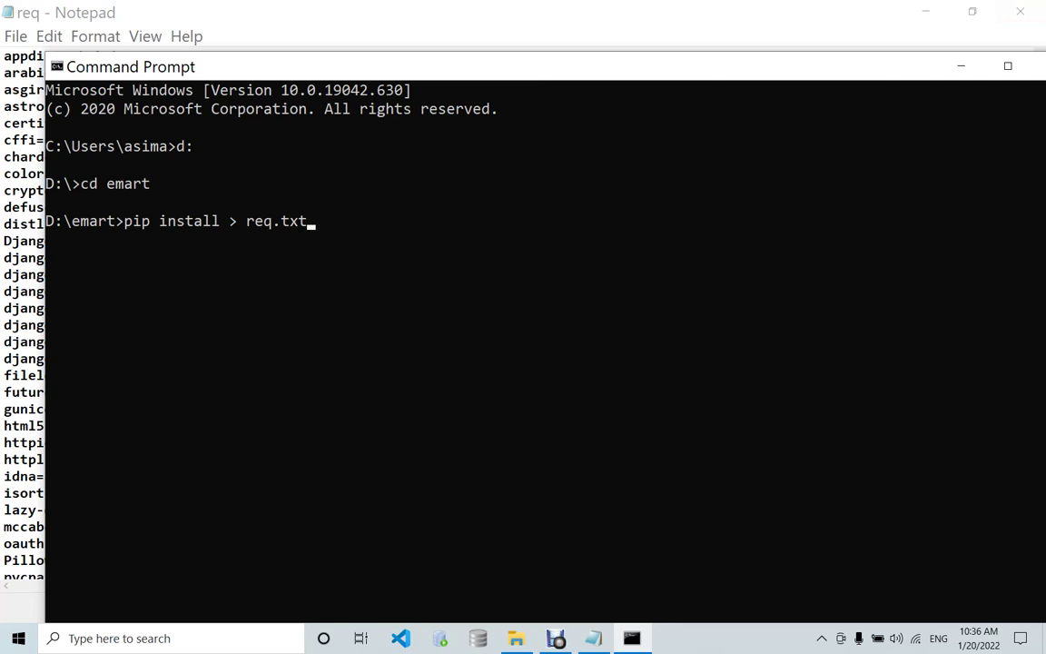
left_click_drag(863, 65, 722, 55)
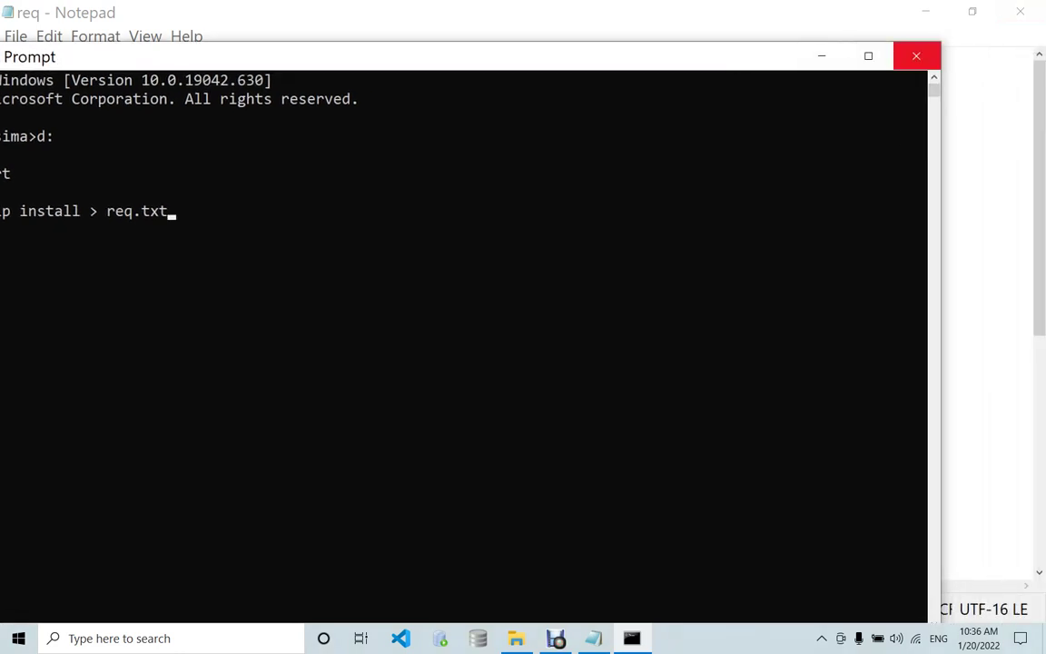
- Close Command Prompt and zoom the Notepad text to 150%
left_click(916, 55)
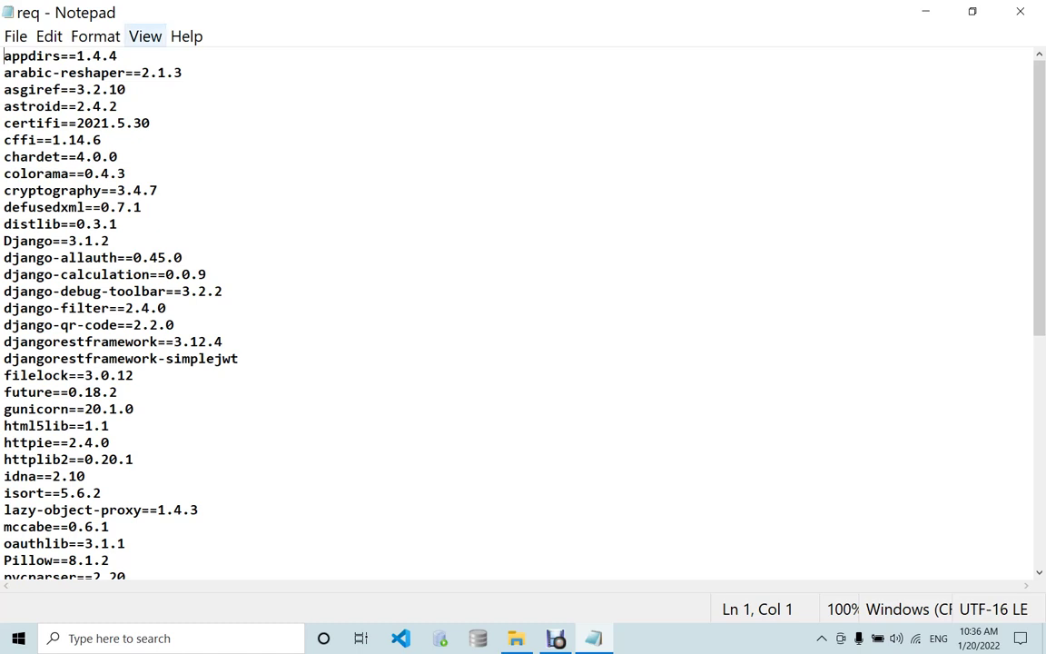
left_click(146, 35)
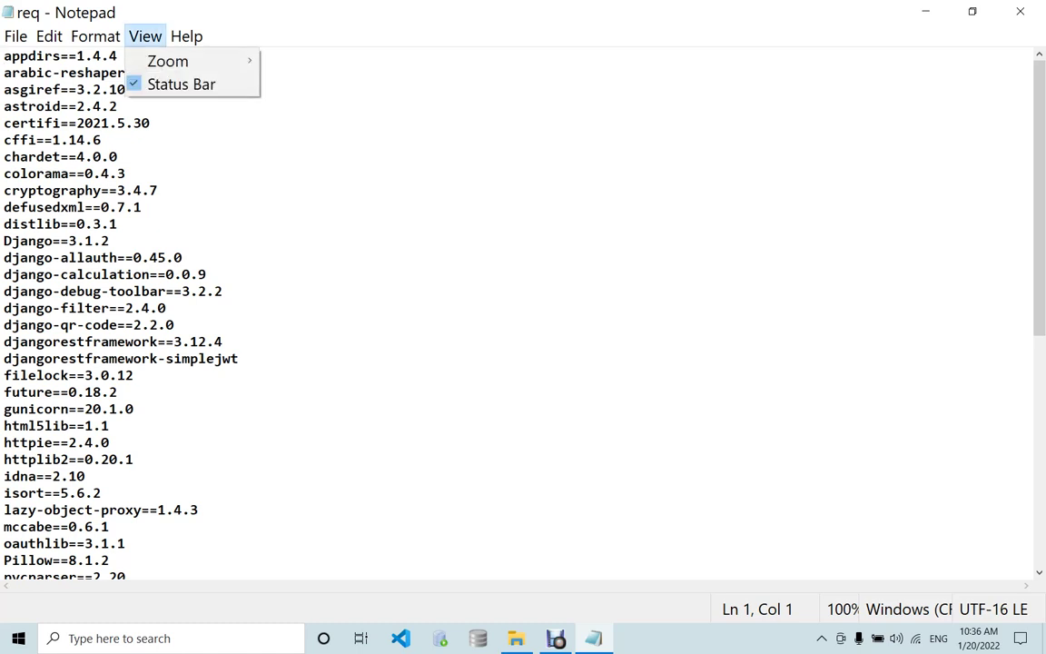
mouse_move(168, 61)
key("Down")
key("Up")
key("Return")
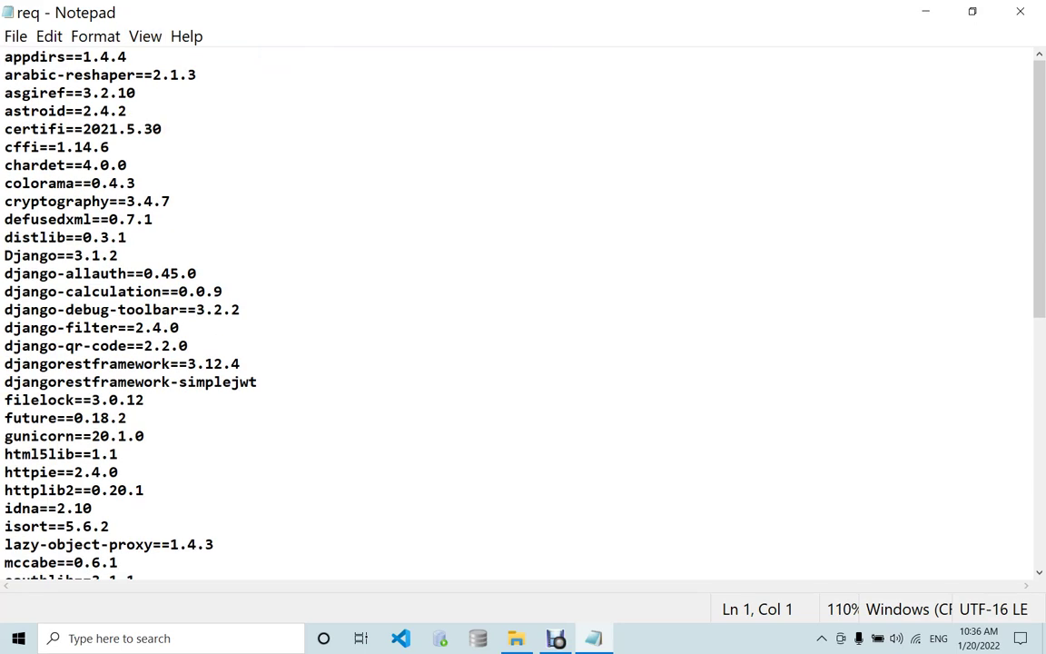
key("ctrl+plus")
key("ctrl+plus")
key("ctrl+plus")
key("ctrl+plus")
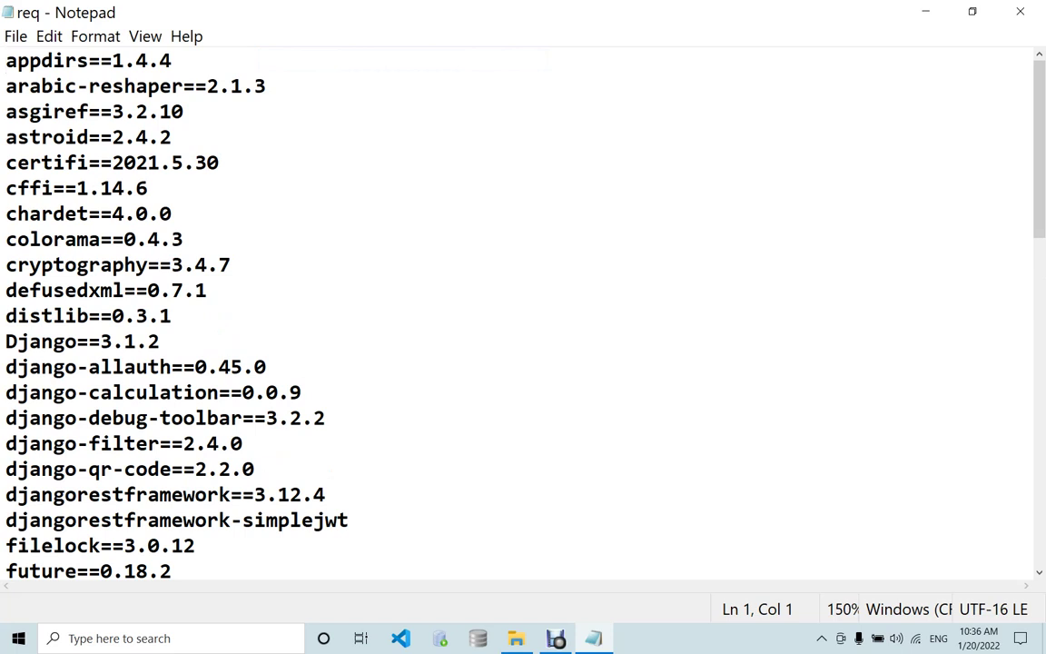
- On the djangorestframework-simplejwt line, try adding '==12', then delete it again
key("Down")
key("Down")
key("Down")
key("Down")
left_click(350, 520)
key("Down")
key("Up")
key("Right")
key("End")
key("Right")
key("Right")
key("Right")
key("Left")
key("Left")
key("Left")
type("==12")
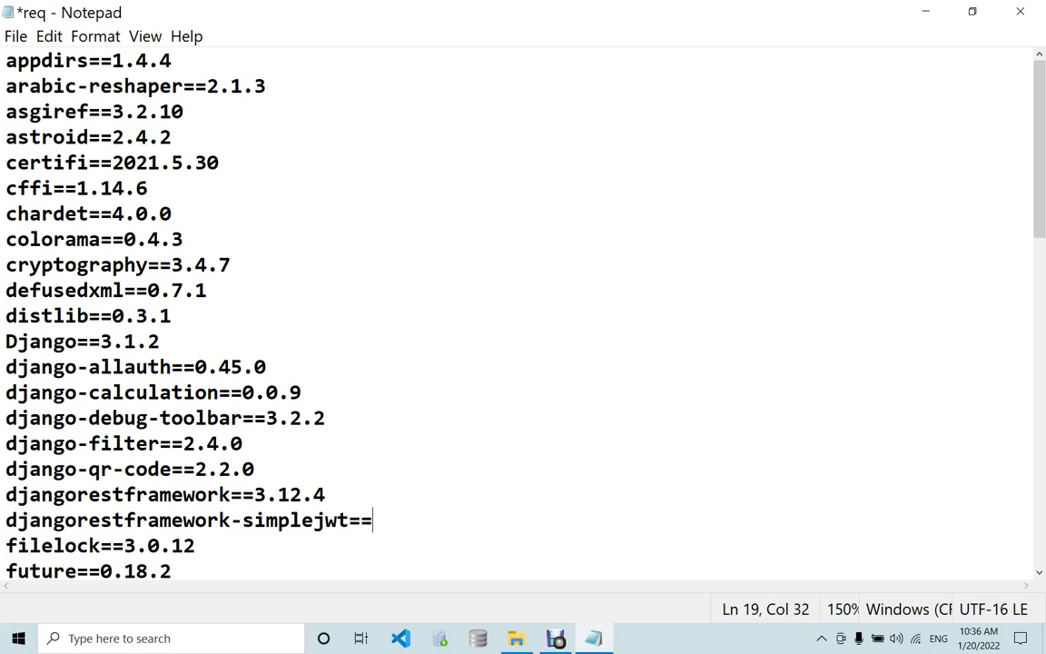
key("BackSpace")
key("BackSpace")
key("BackSpace")
key("BackSpace")
- Review the package list from line 53 back up to line 16
key("Down")
key("Down")
key("Down")
key("Down")
key("Down")
key("Down")
key("Down")
key("Down")
key("Down")
key("Down")
key("Down")
key("Down")
key("Down")
key("Down")
key("Down")
key("Down")
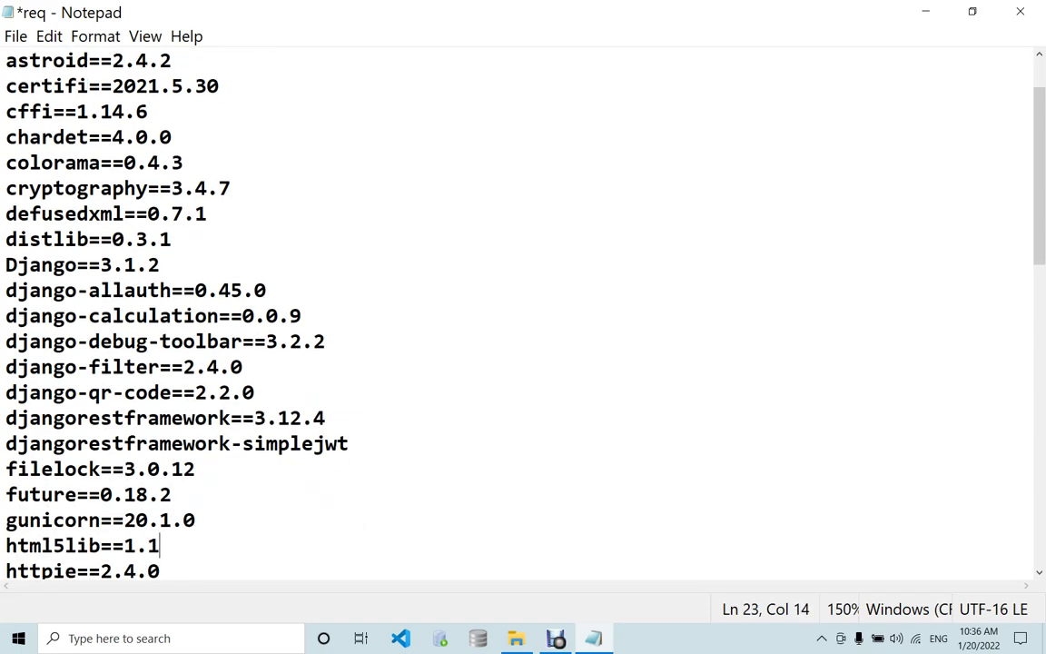
key("Down")
key("Down")
key("Down")
key("Down")
key("Down")
key("Down")
key("Down")
key("Down")
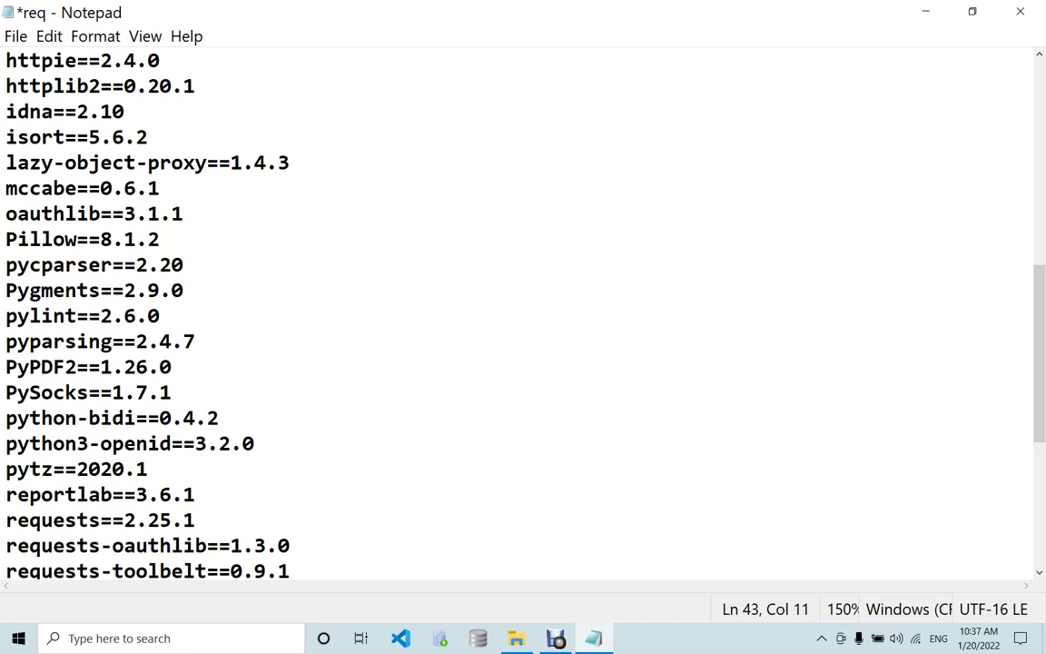
key("Down")
key("Down")
key("Down")
key("Down")
key("Down")
key("Down")
key("Down")
key("Down")
key("Down")
key("Down")
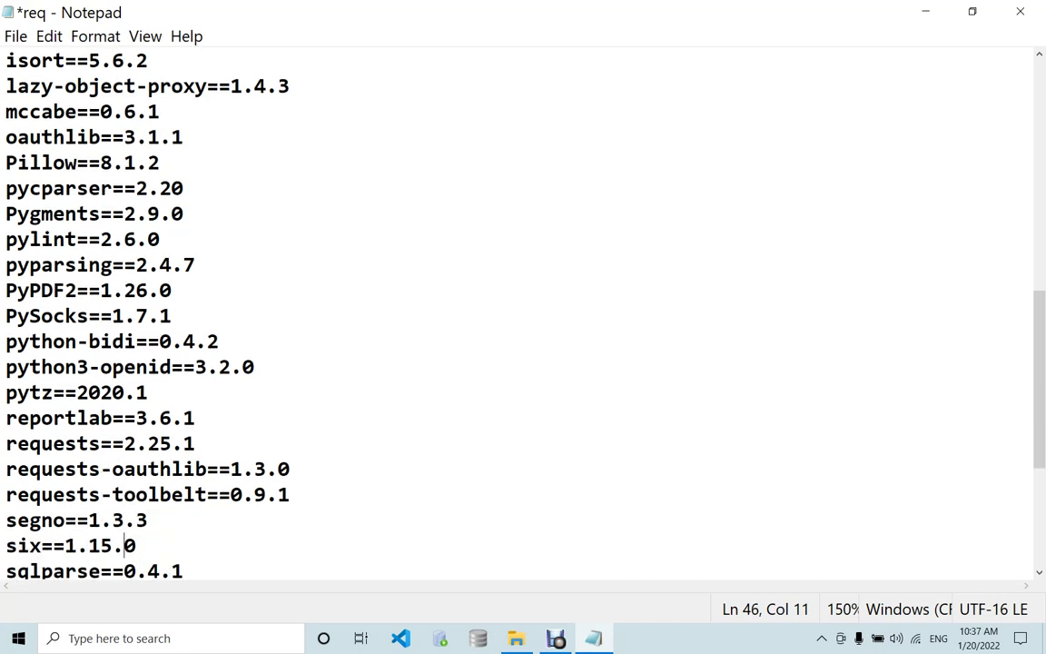
key("Down")
key("Down")
key("Down")
key("Down")
key("Up")
key("Up")
key("Up")
key("Up")
key("Up")
key("Up")
key("Up")
key("Up")
key("Up")
key("Up")
key("Up")
key("Up")
key("Up")
key("Up")
key("Up")
key("Up")
key("Up")
key("Up")
key("Up")
key("Up")
key("Up")
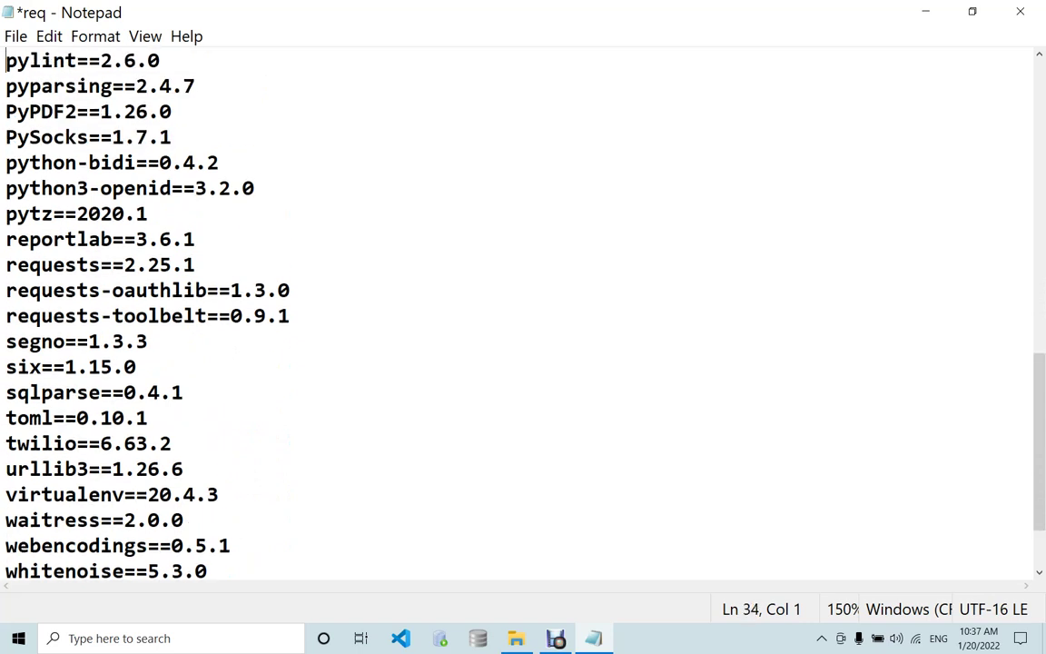
key("Up")
key("Up")
key("Up")
key("Up")
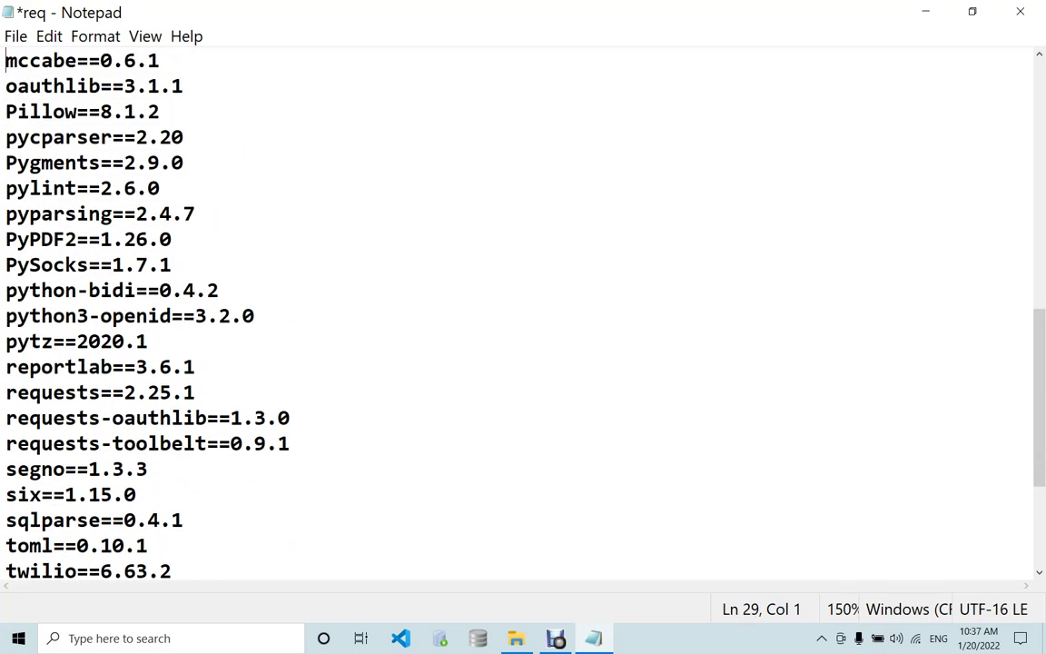
key("Up")
key("Up")
key("Up")
key("Up")
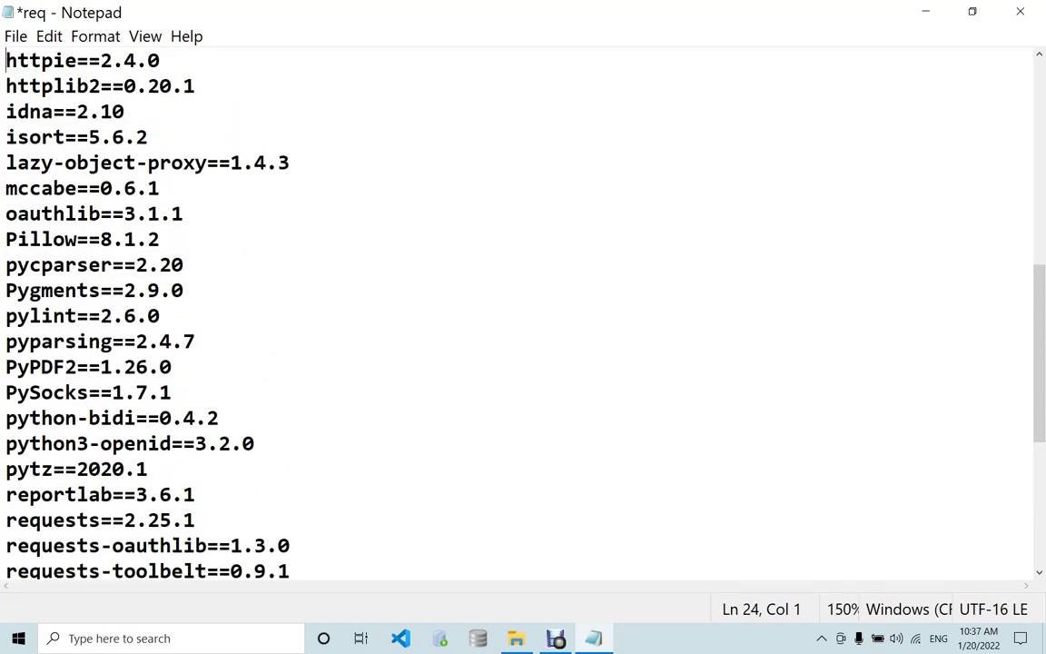
key("Up")
key("Up")
key("Up")
key("Up")
key("Up")
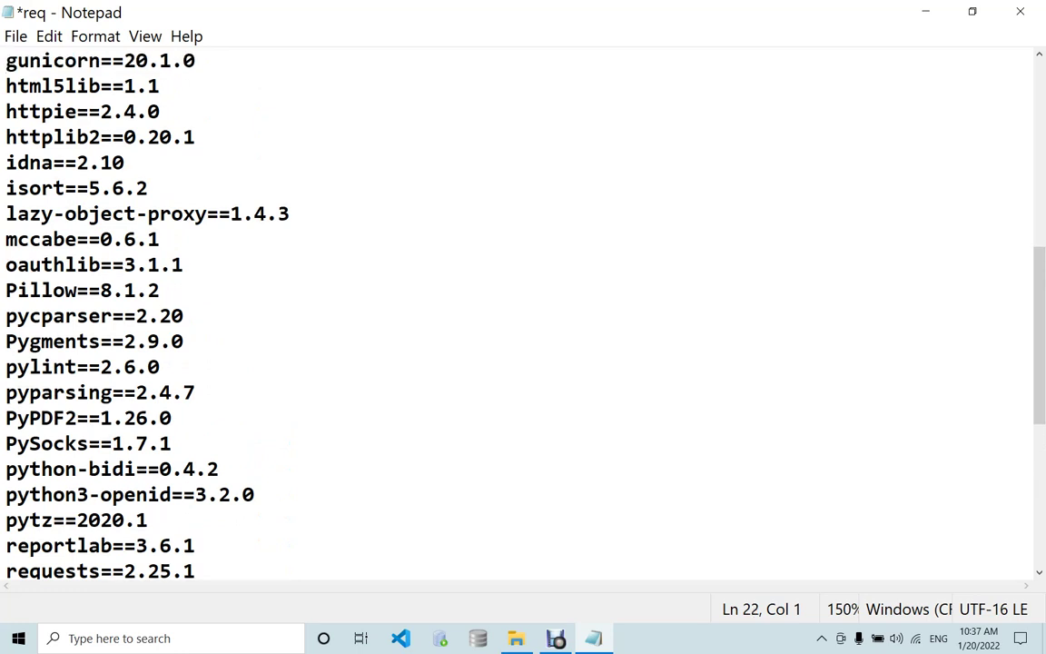
key("Up")
key("Up")
key("Down")
key("Down")
left_click(6, 367)
key("Down")
key("Down")
key("Down")
key("Down")
key("Down")
key("Down")
key("Down")
key("Down")
key("Down")
key("Down")
key("Down")
key("Down")
key("Down")
key("Up")
key("Down")
key("Down")
key("Down")
key("Down")
key("Down")
key("Down")
key("Down")
key("Down")
key("Down")
key("Down")
key("Down")
key("Down")
key("Down")
key("Down")
key("Down")
key("Down")
key("Down")
key("Up")
key("Up")
key("Up")
key("Up")
key("Up")
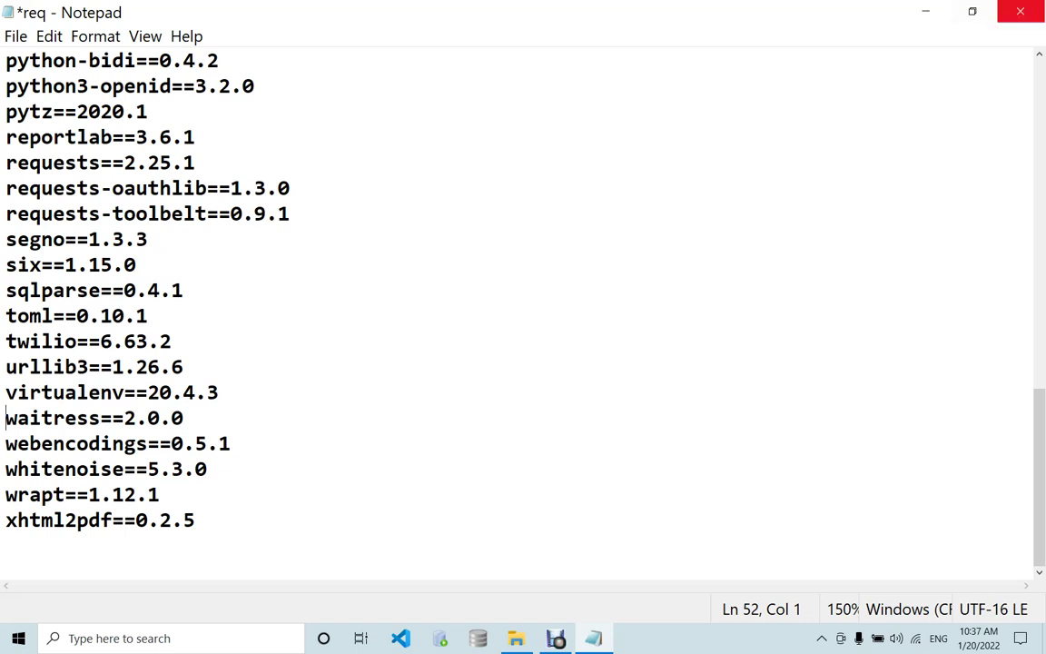
- Close req without saving changes and go to the Downloads folder
left_click(1020, 11)
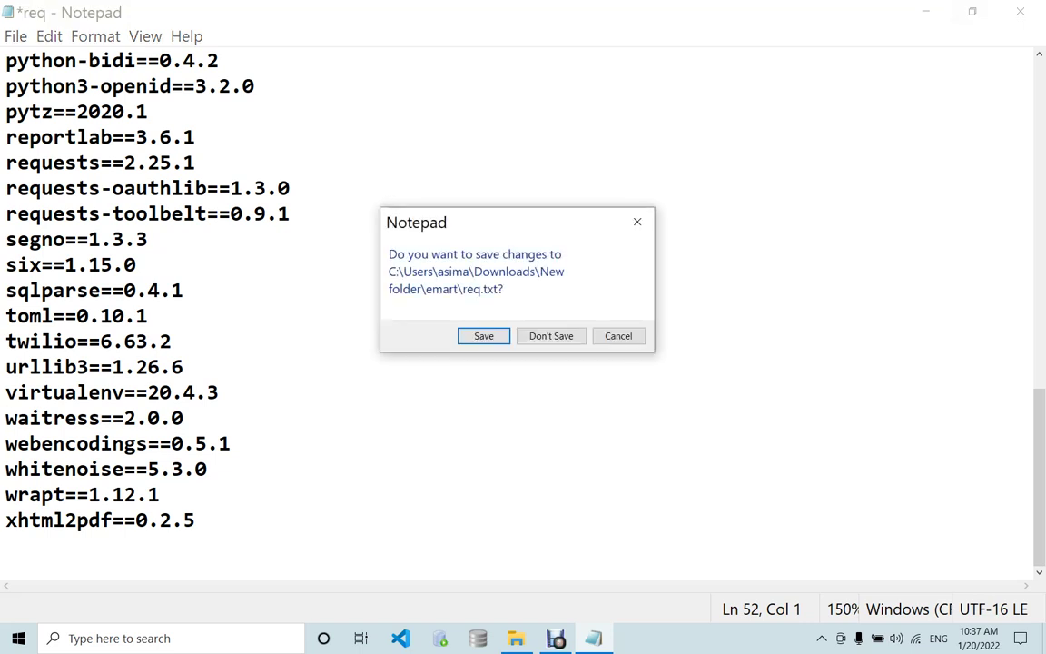
key("n")
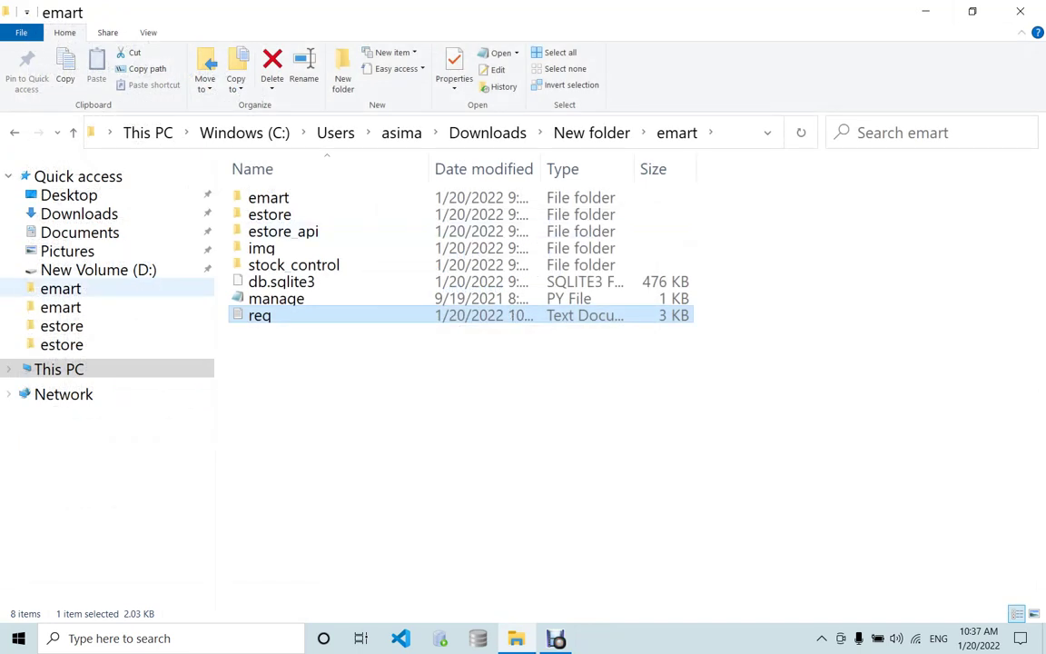
left_click(79, 213)
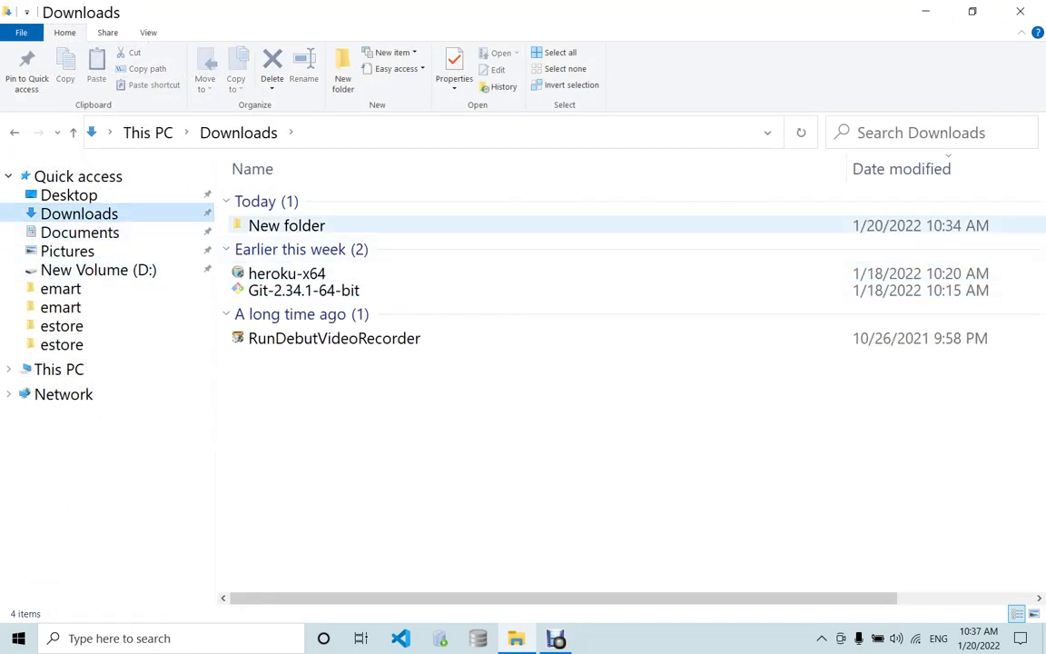
- Archive the emart folder in New folder as emart.zip, then close Explorer
double_click(286, 225)
right_click(271, 209)
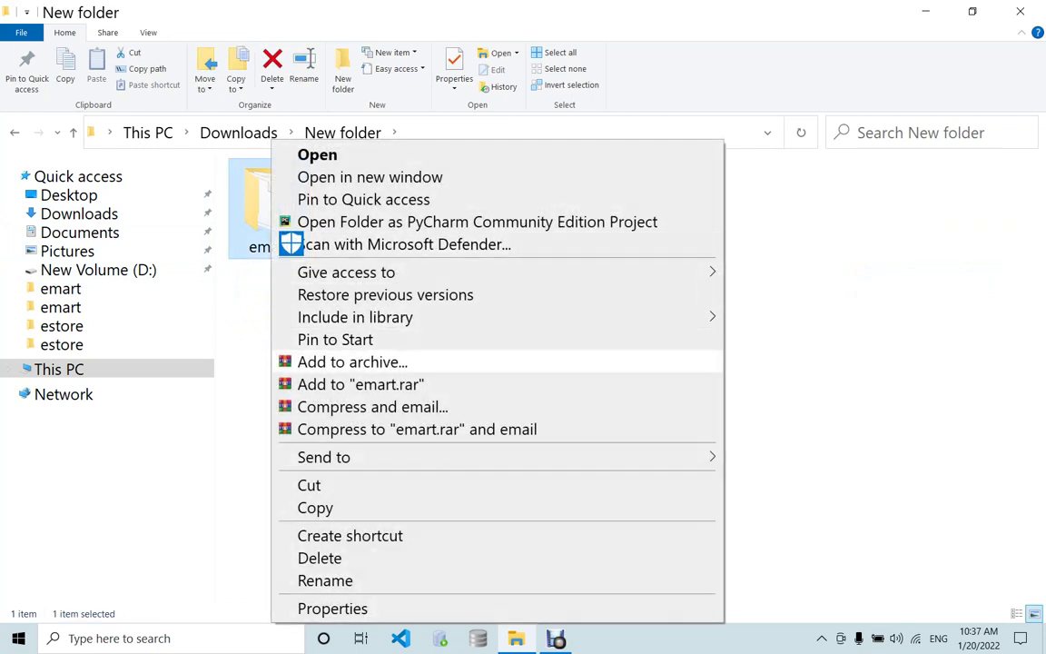
left_click(353, 361)
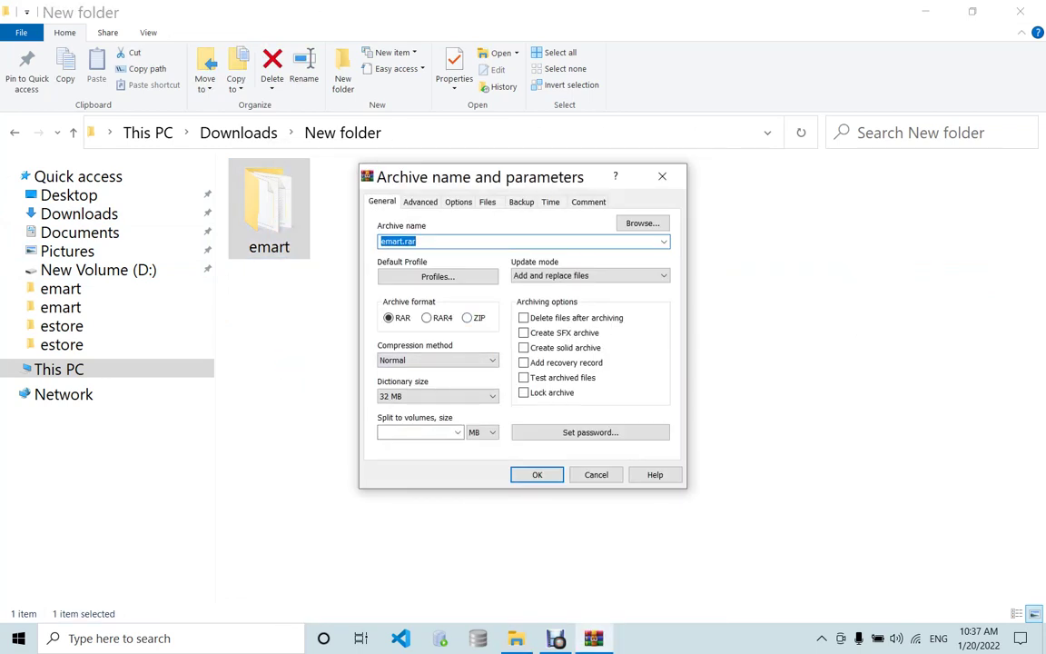
left_click(466, 318)
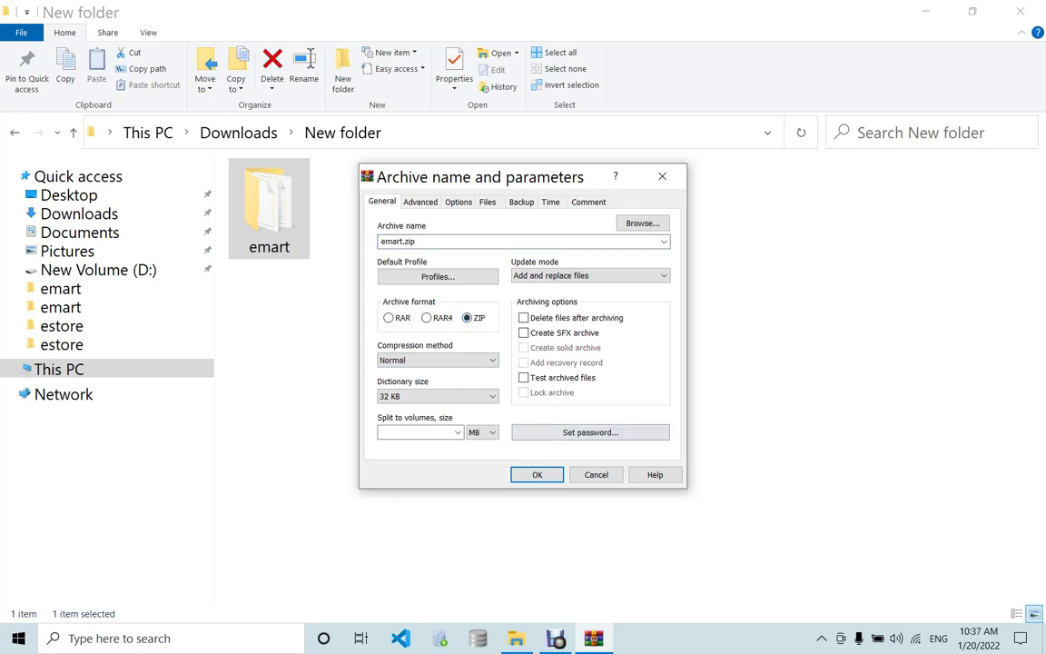
key("Return")
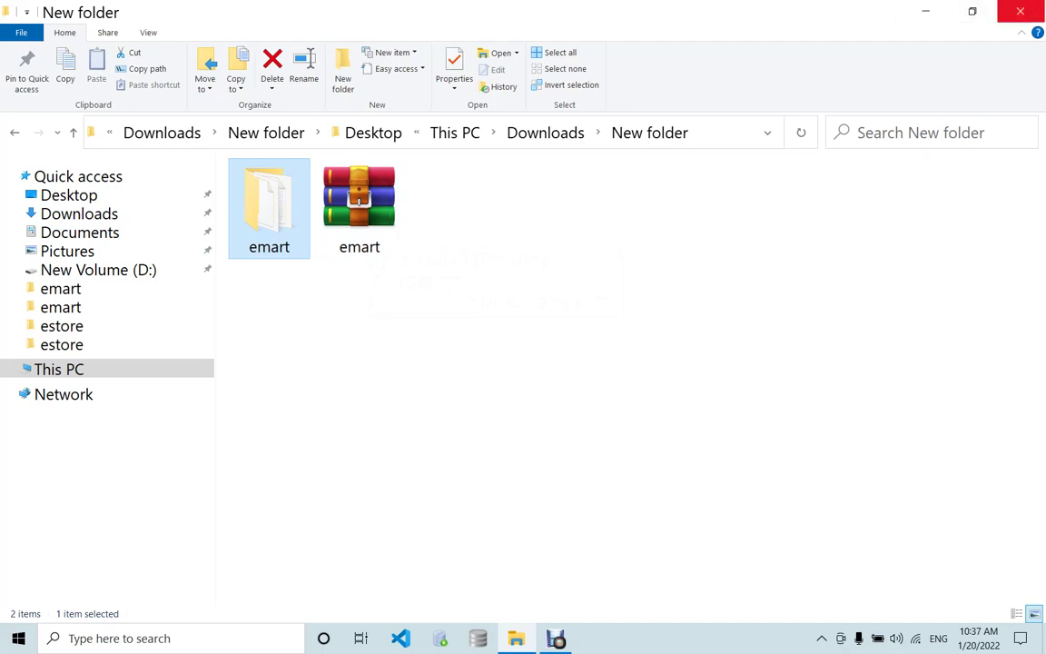
left_click(1020, 11)
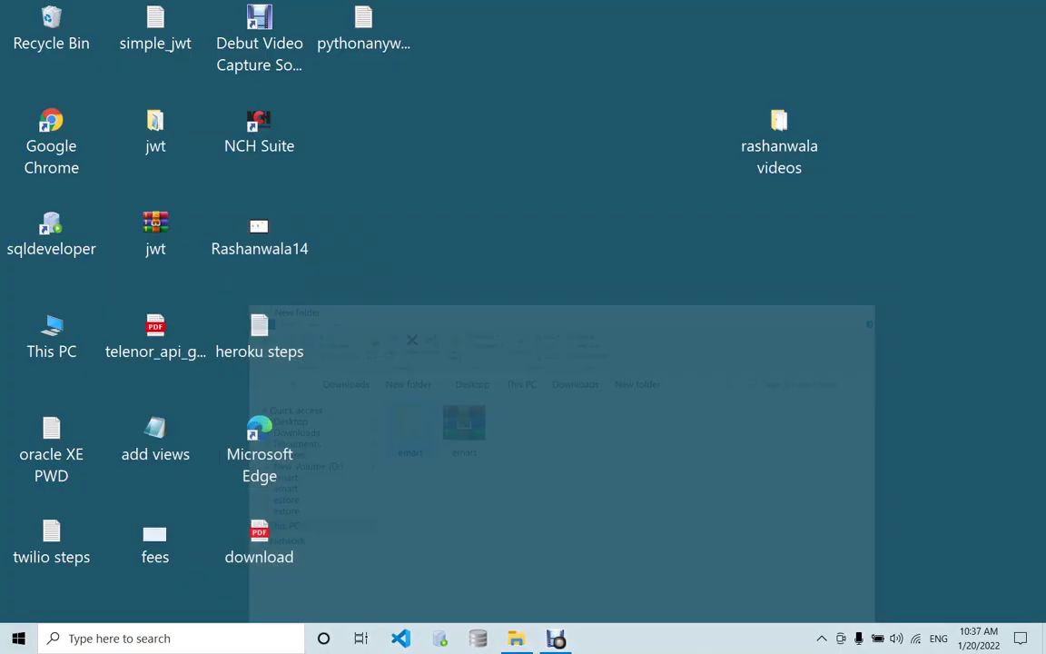
- Launch Chrome, search for PythonAnywhere, and open the Beginner account sign-up page
double_click(50, 141)
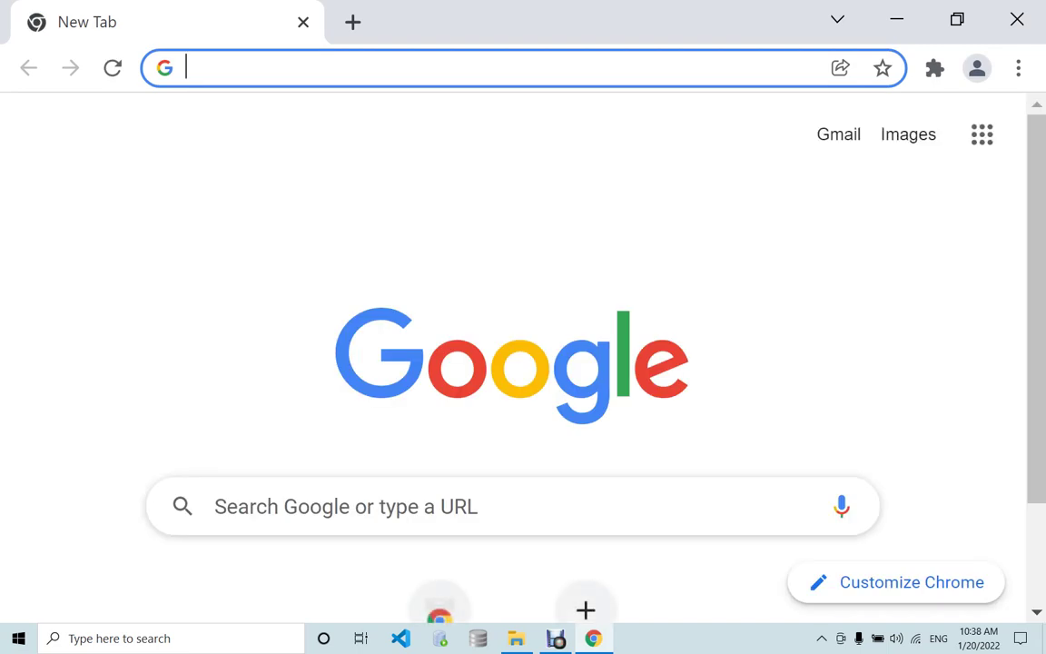
type("pythonany")
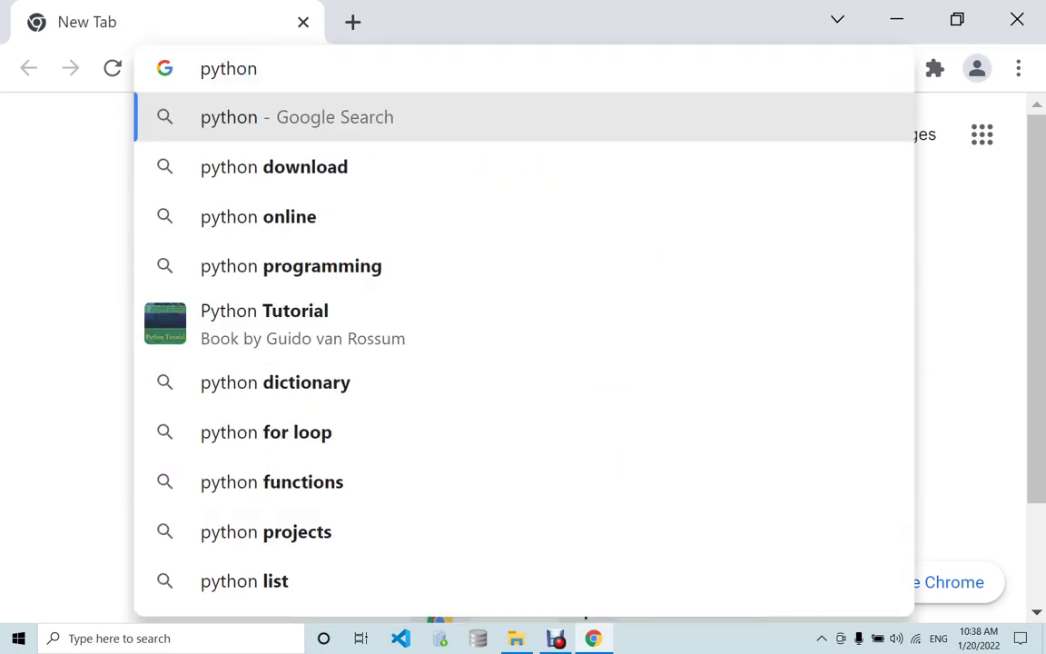
key("Return")
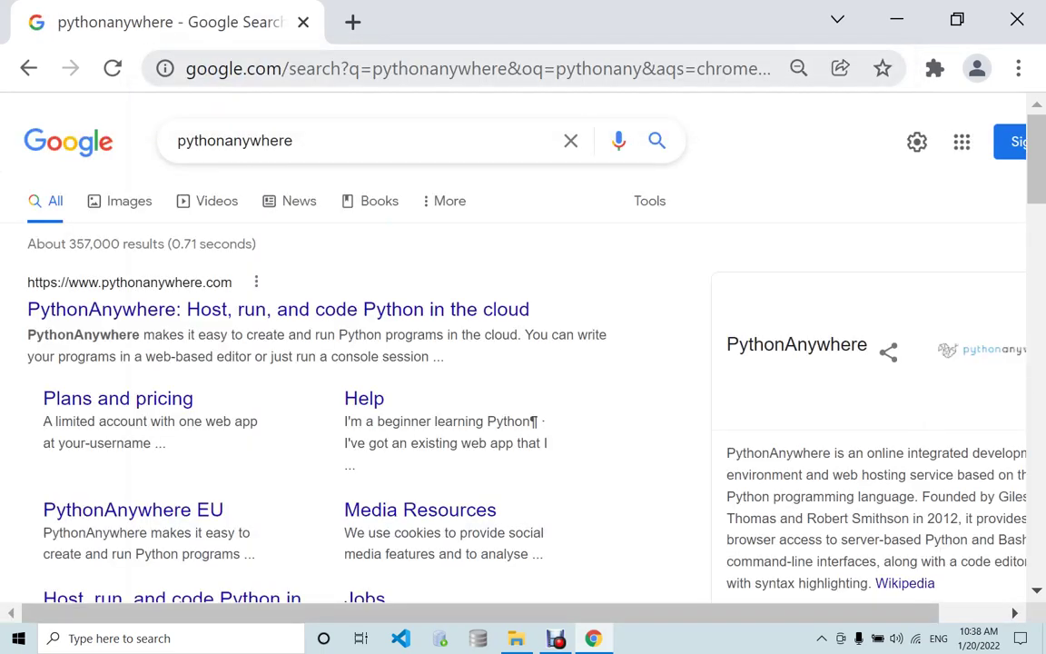
left_click(273, 309)
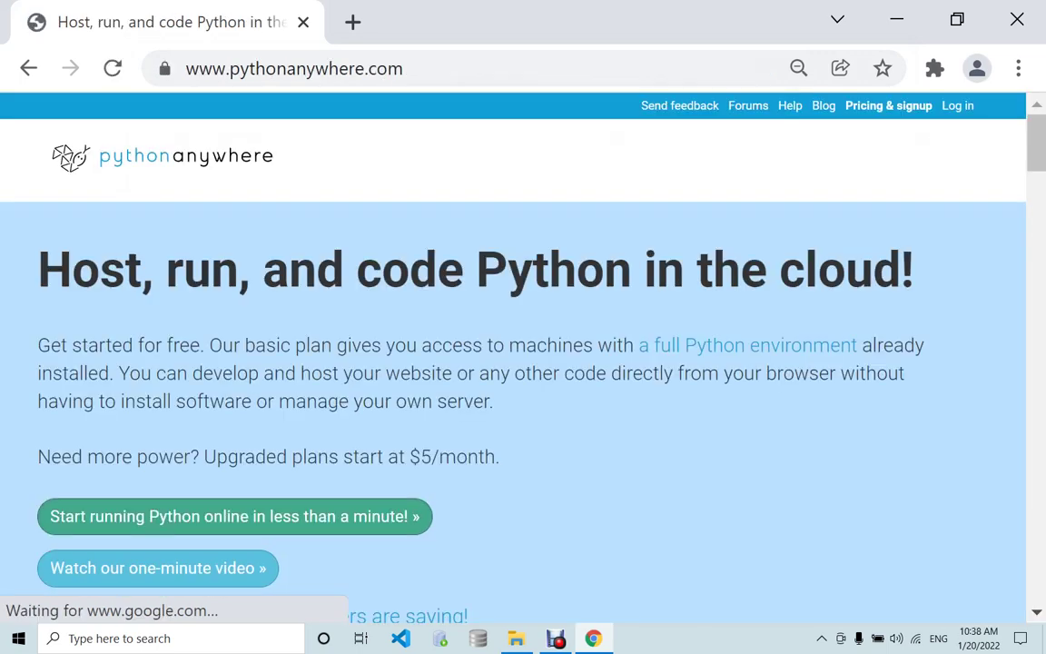
left_click(888, 105)
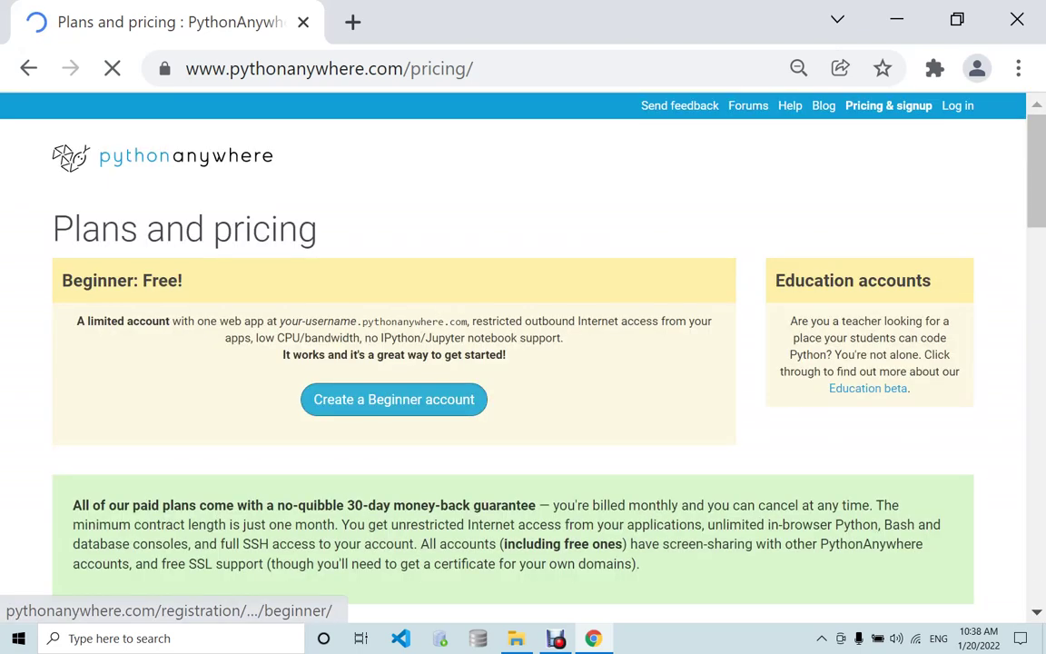
left_click(394, 400)
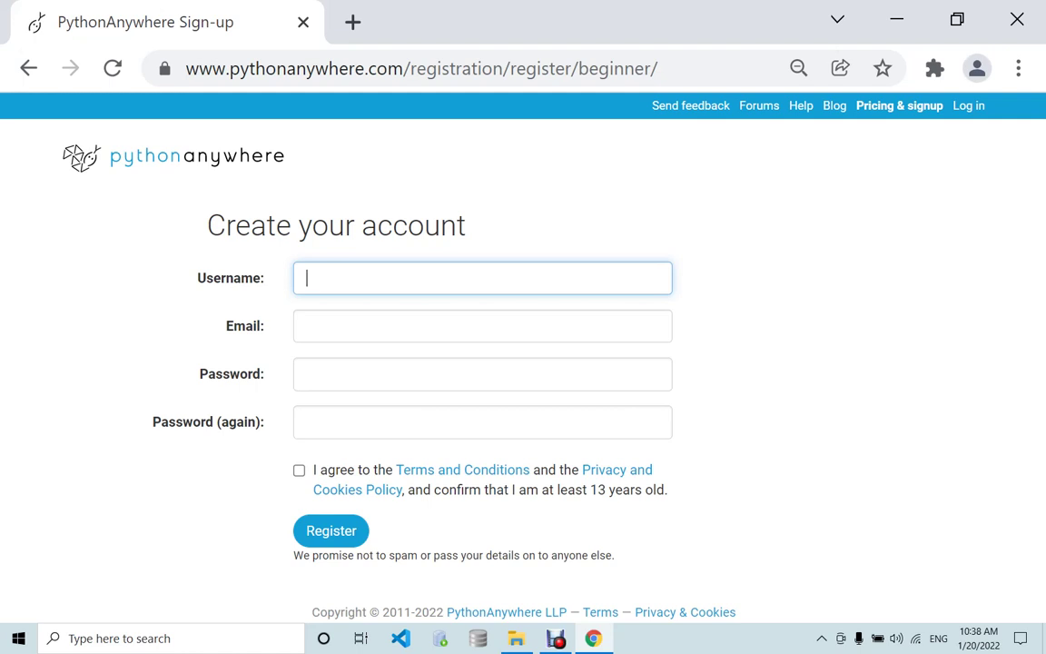
- Enter the username and choose the saved email address on the sign-up form
type("rashan")
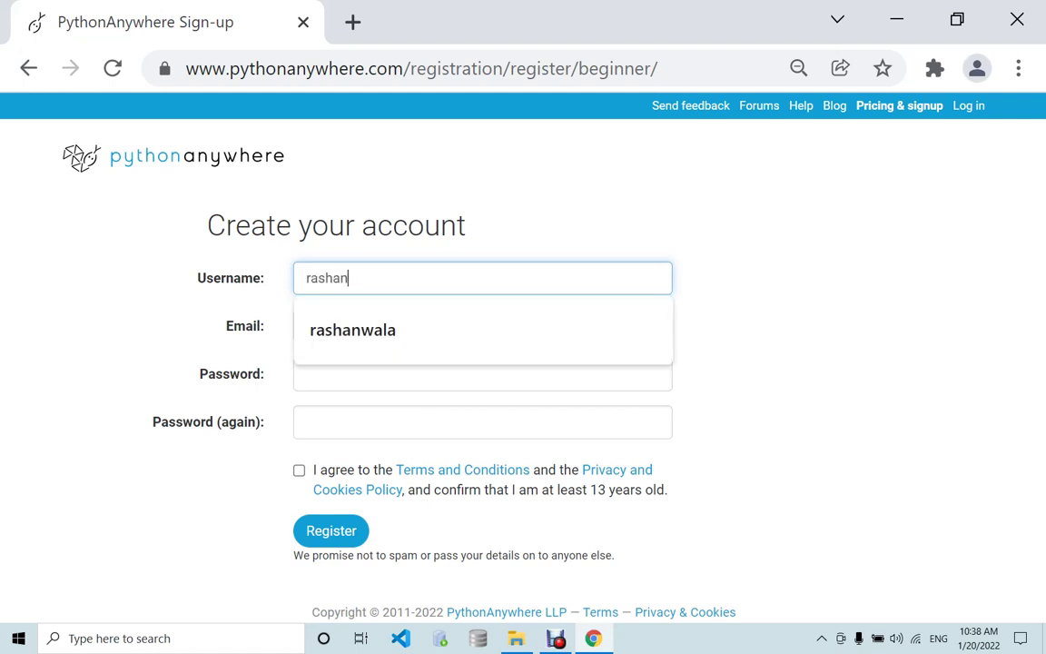
key("Tab")
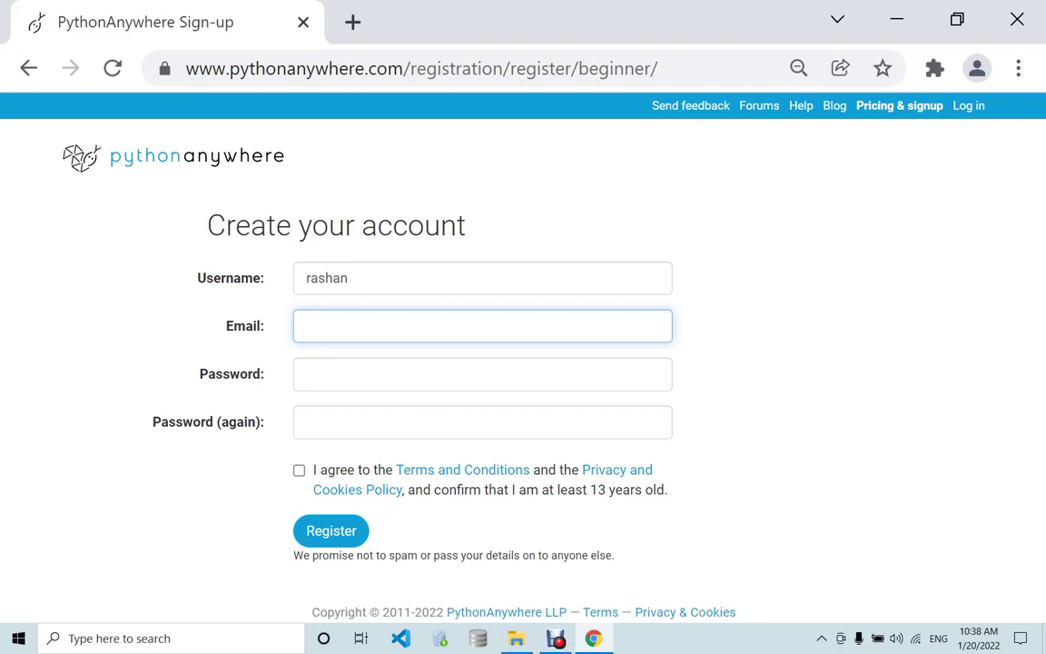
type("asi")
key("Down")
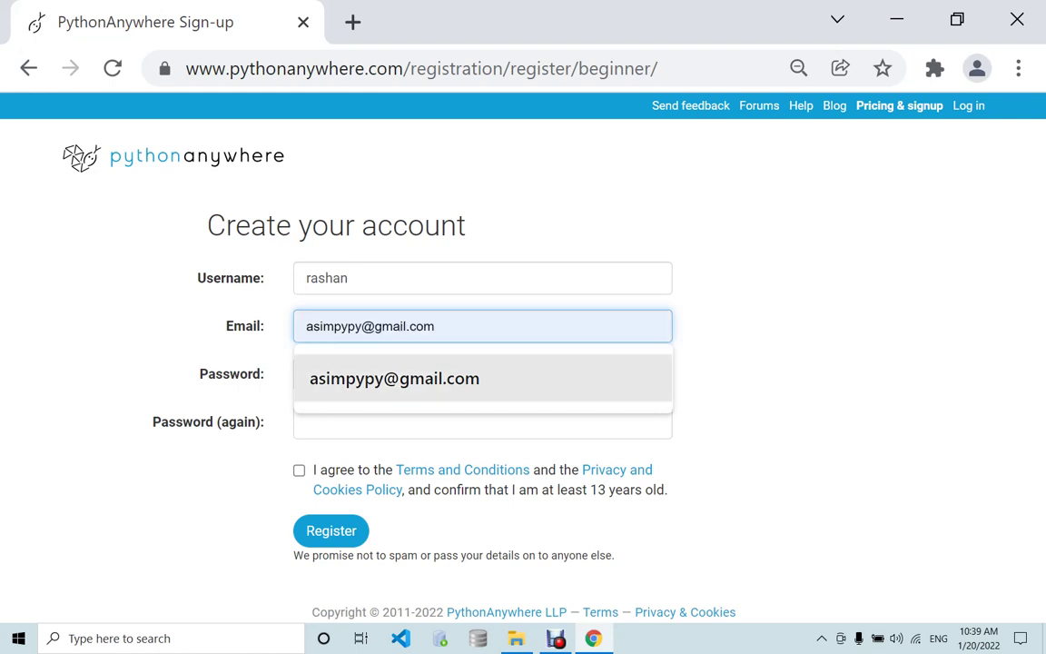
key("Return")
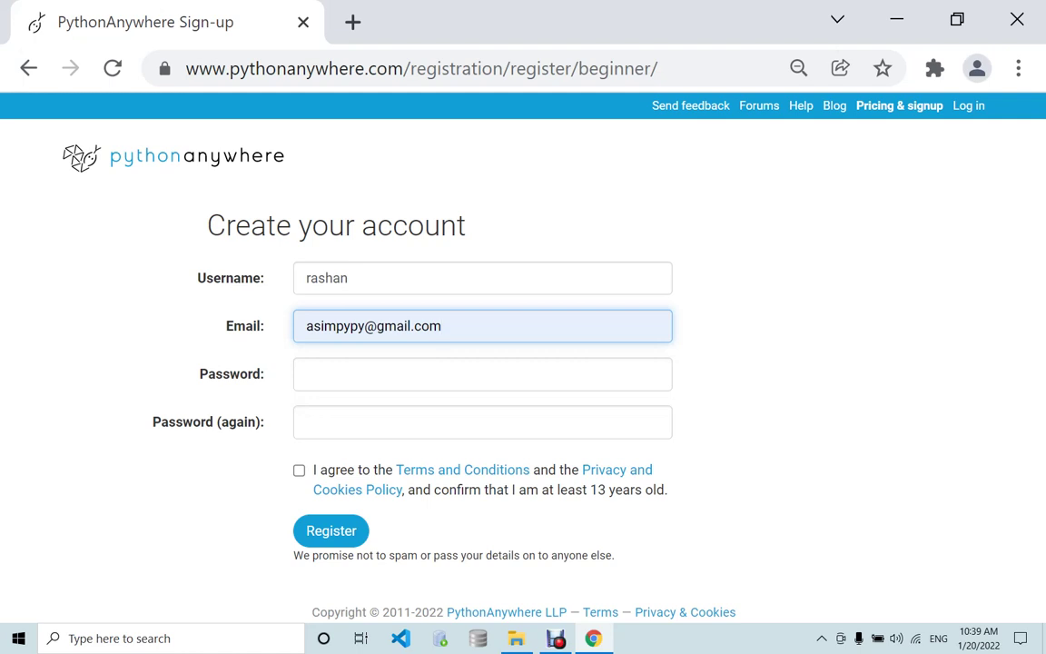
key("BackSpace")
key("BackSpace")
key("BackSpace")
key("BackSpace")
key("BackSpace")
key("BackSpace")
key("BackSpace")
key("BackSpace")
key("BackSpace")
key("BackSpace")
key("BackSpace")
key("BackSpace")
key("BackSpace")
key("BackSpace")
key("BackSpace")
key("BackSpace")
key("BackSpace")
key("BackSpace")
type("asim")
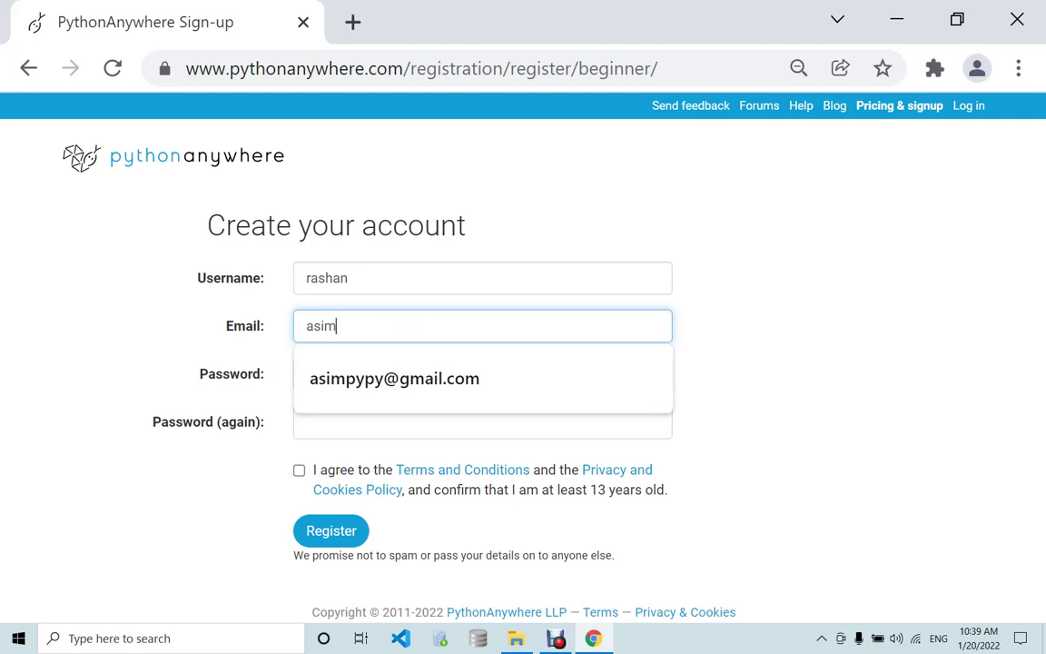
key("BackSpace")
key("BackSpace")
key("BackSpace")
key("BackSpace")
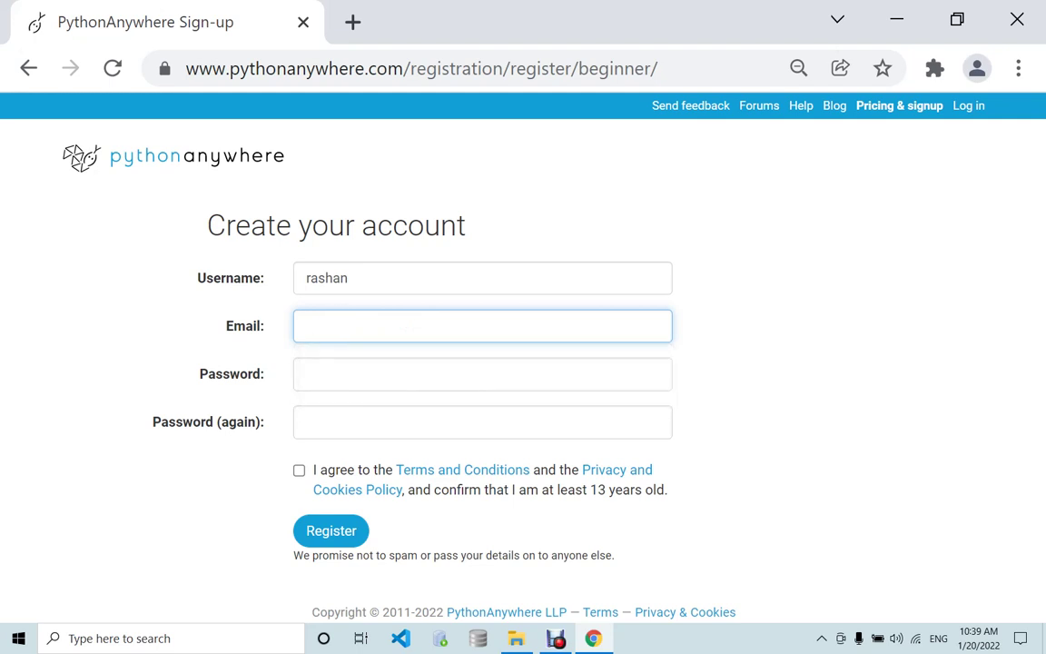
type("aa")
key("BackSpace")
key("Down")
key("Return")
key("Tab")
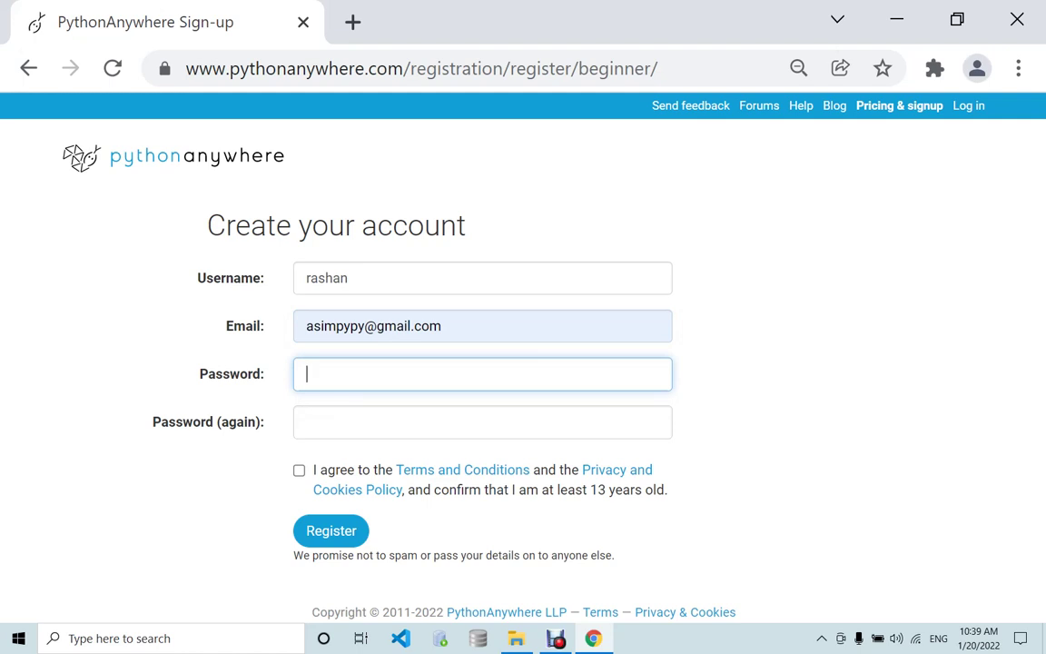
- Enter the password twice, agree to the terms, register, and dismiss the tour
type("***")
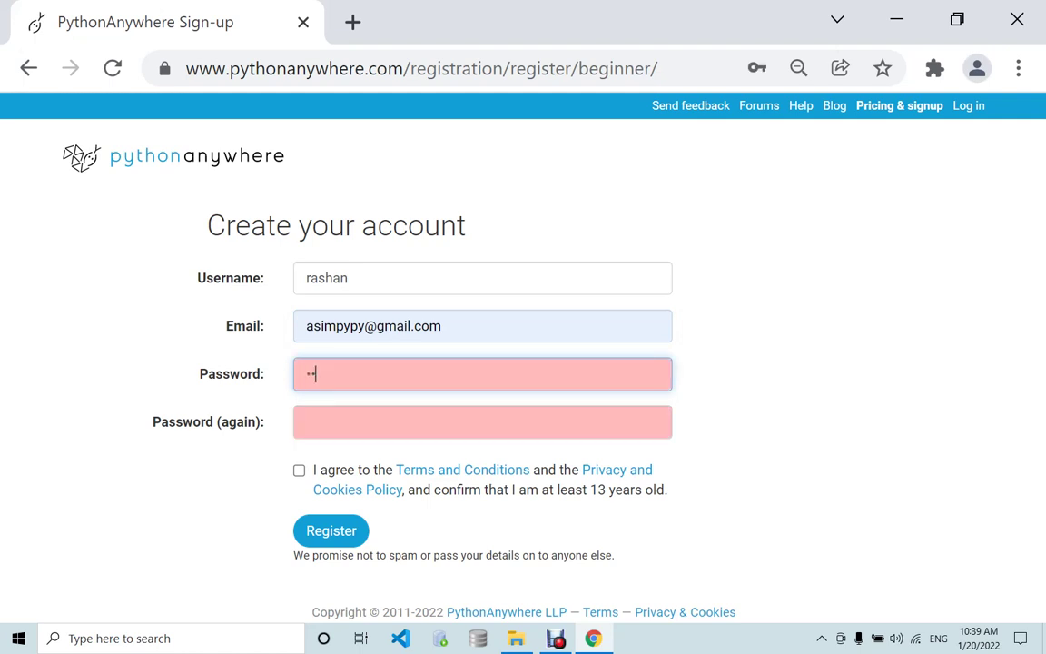
type("******")
left_click(309, 421)
type("****")
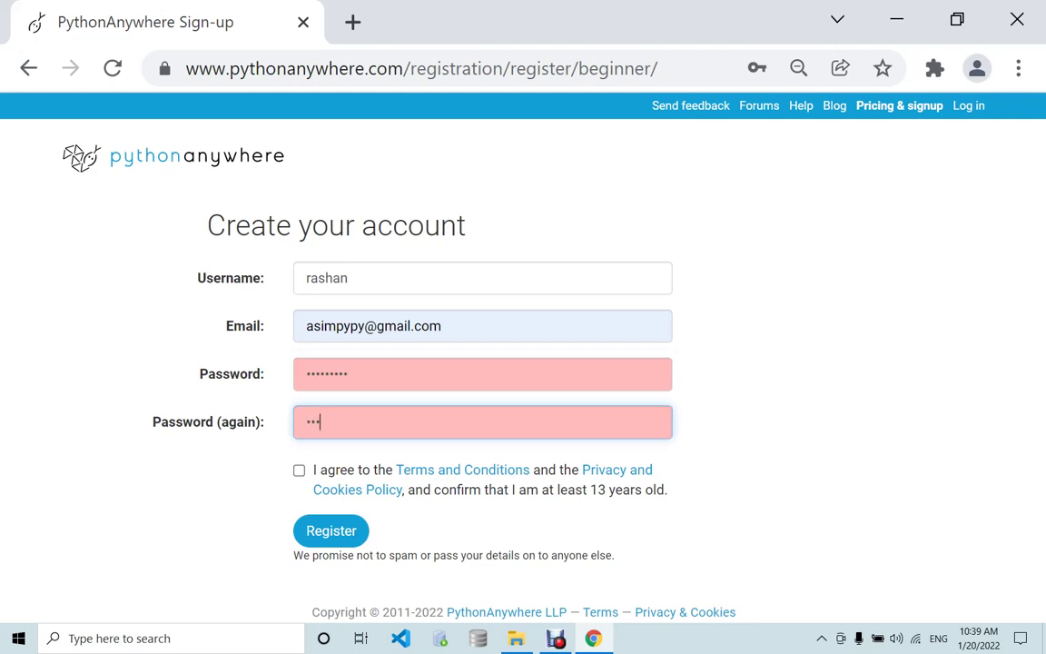
type("*****")
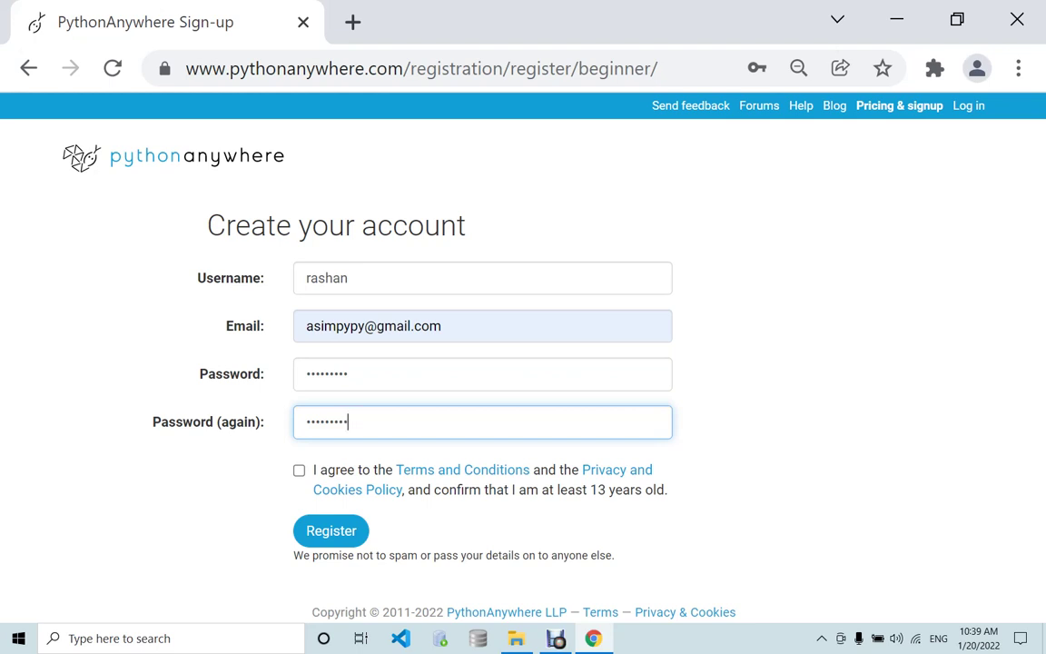
key("Tab")
key("space")
key("Return")
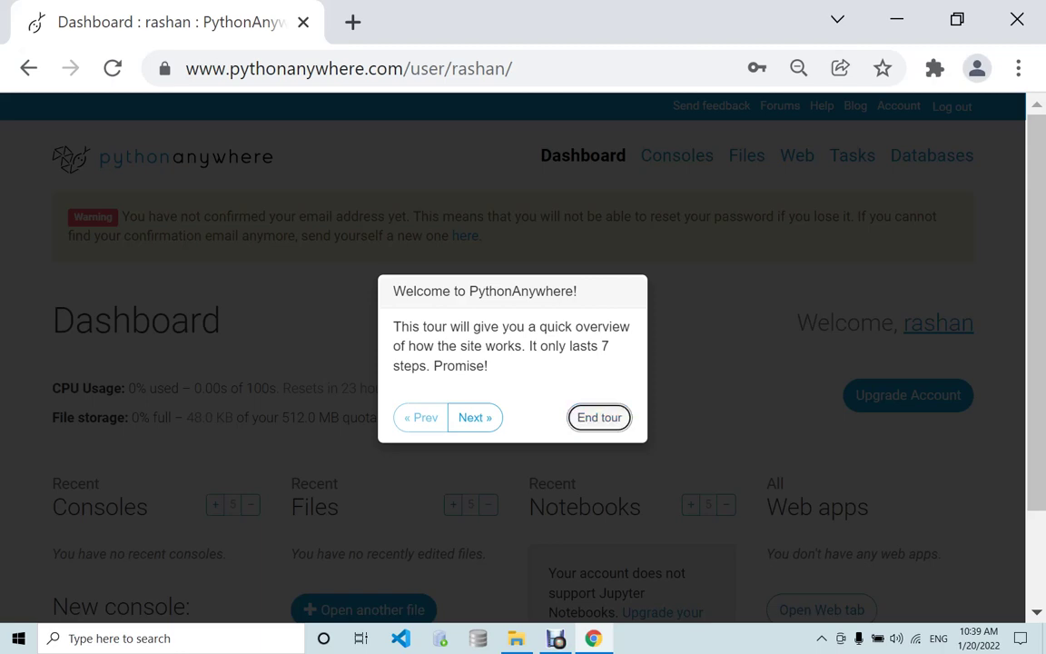
left_click(599, 417)
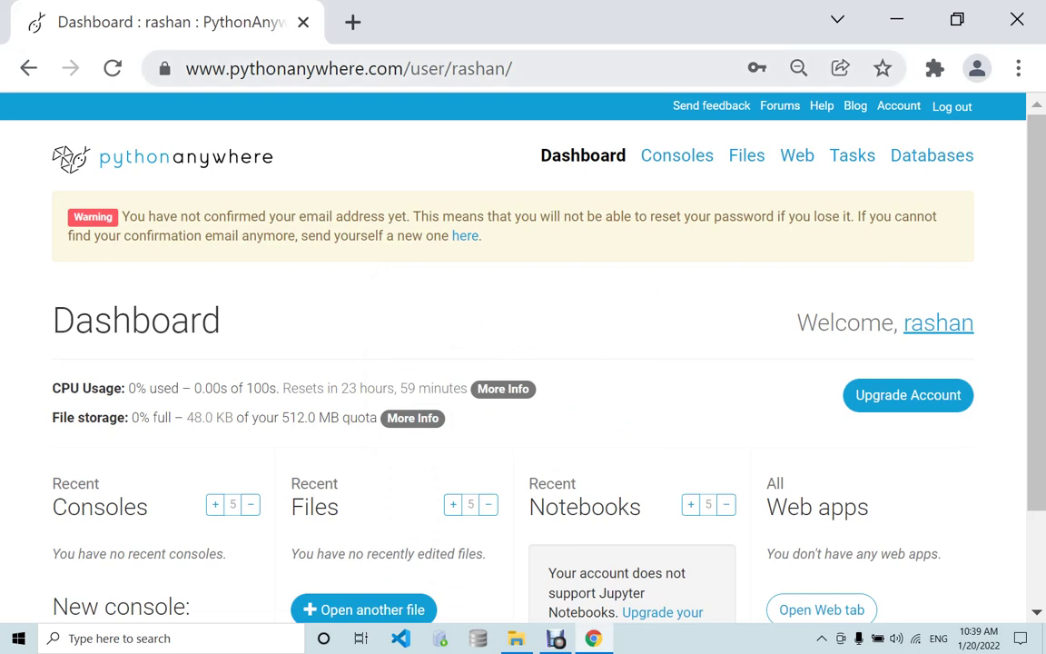
left_click(353, 22)
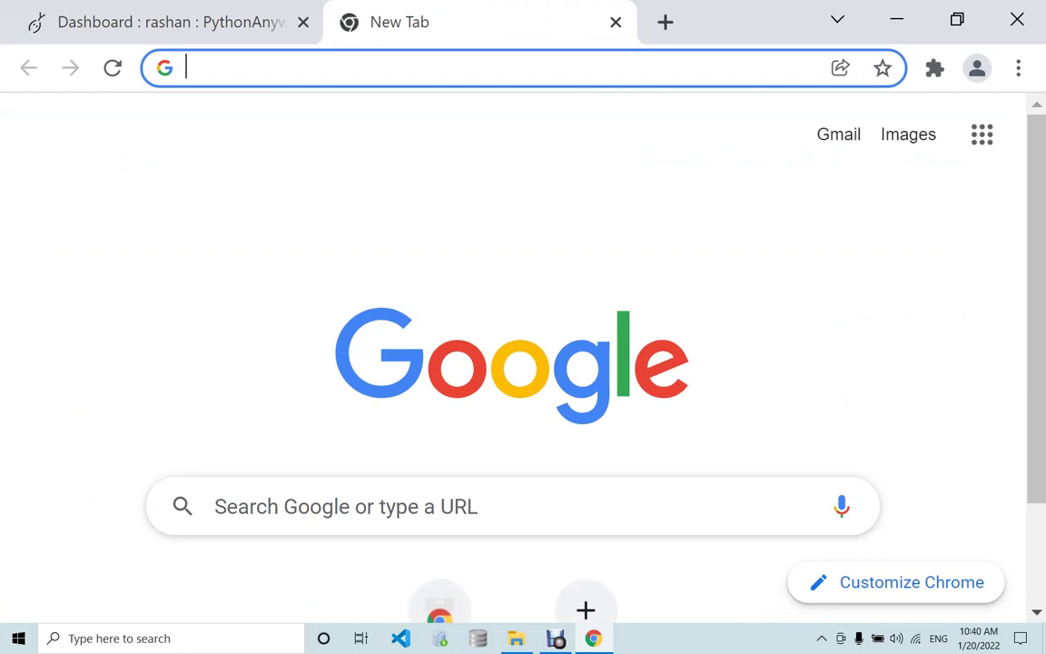
- Find Gmail through a search and sign in with the saved email and password
type("gmail")
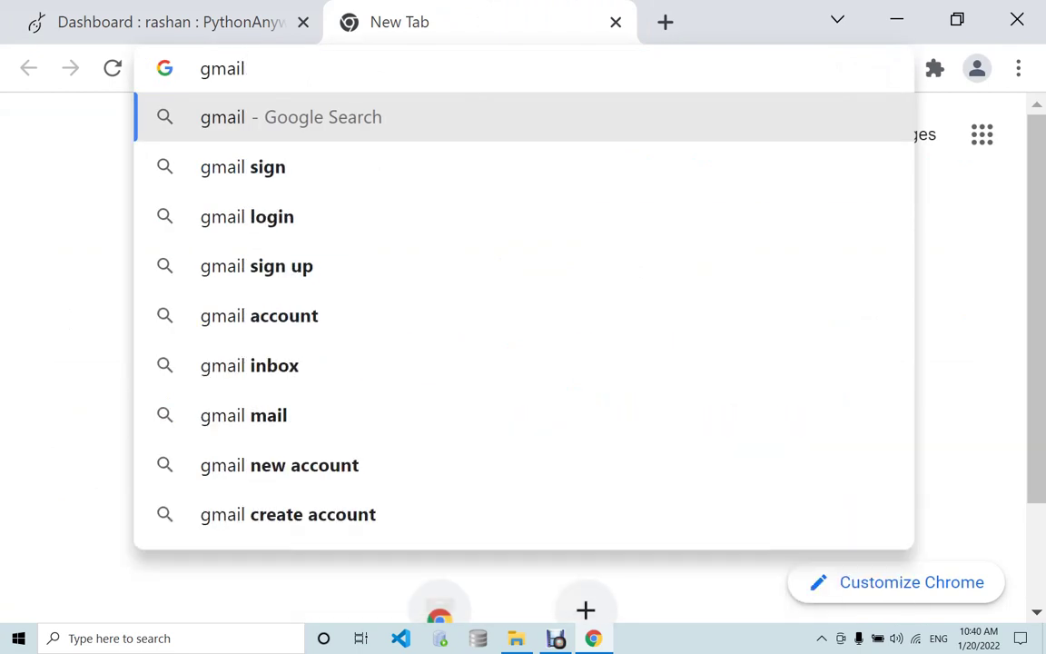
key("Return")
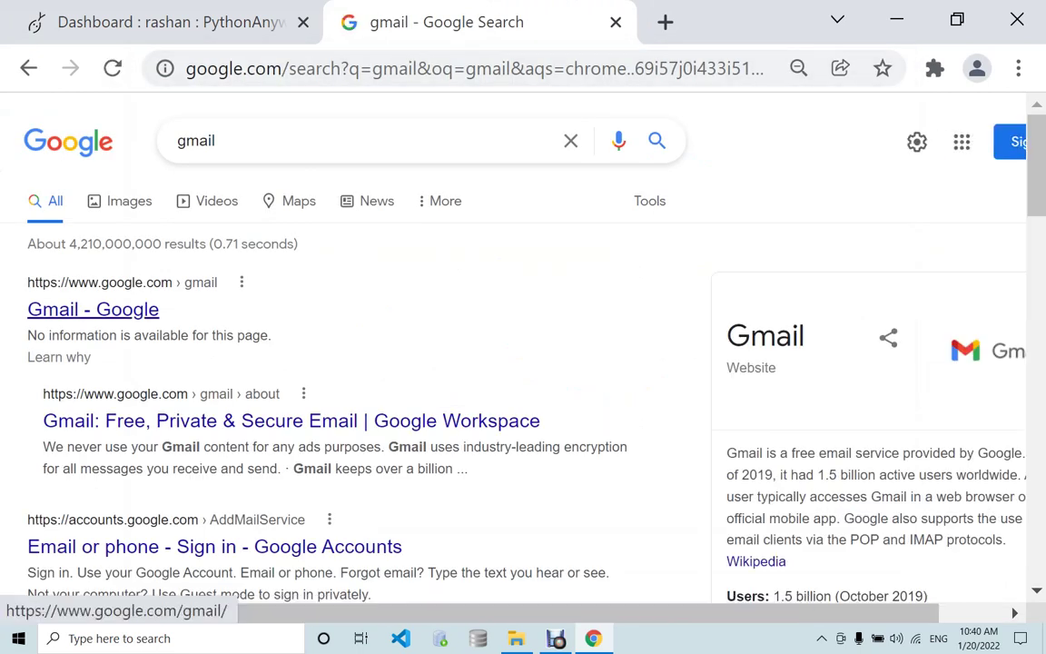
left_click(92, 309)
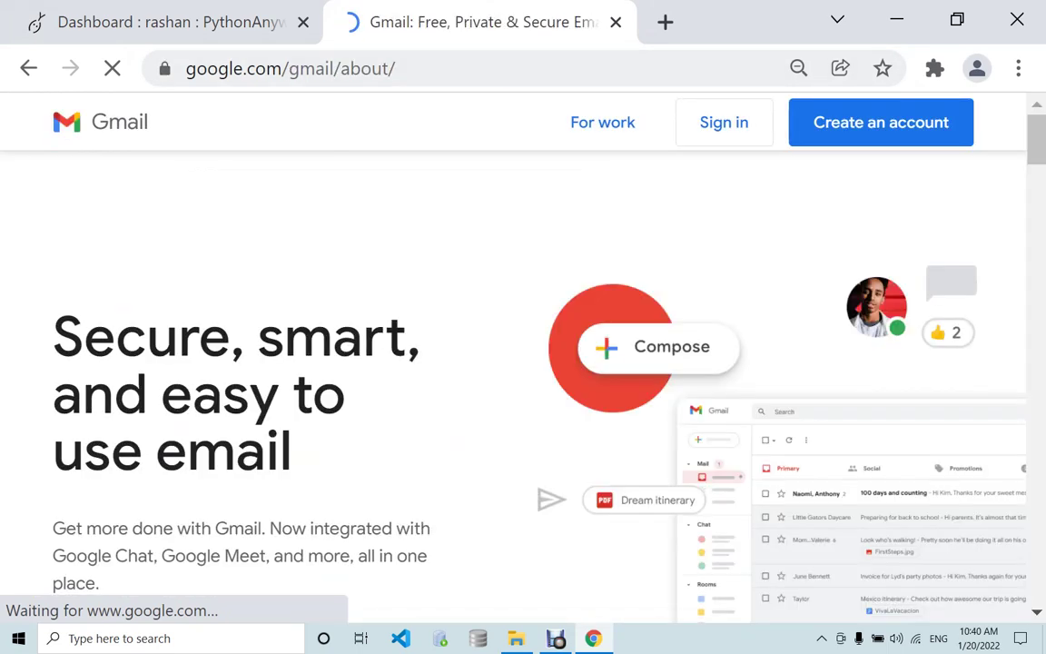
left_click(724, 122)
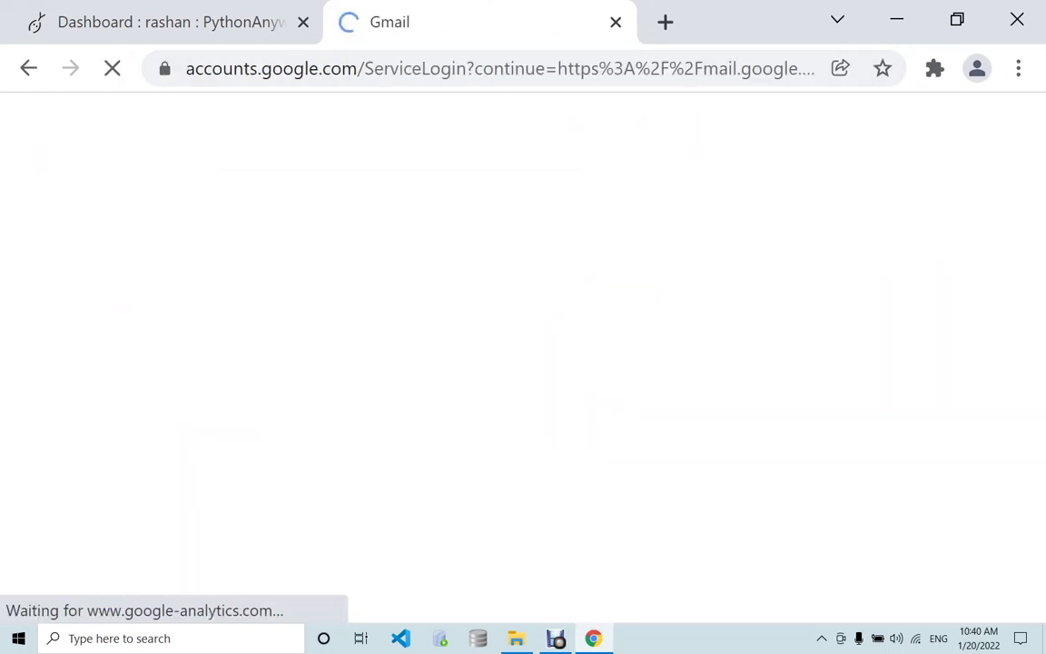
type("asim")
key("Down")
key("Return")
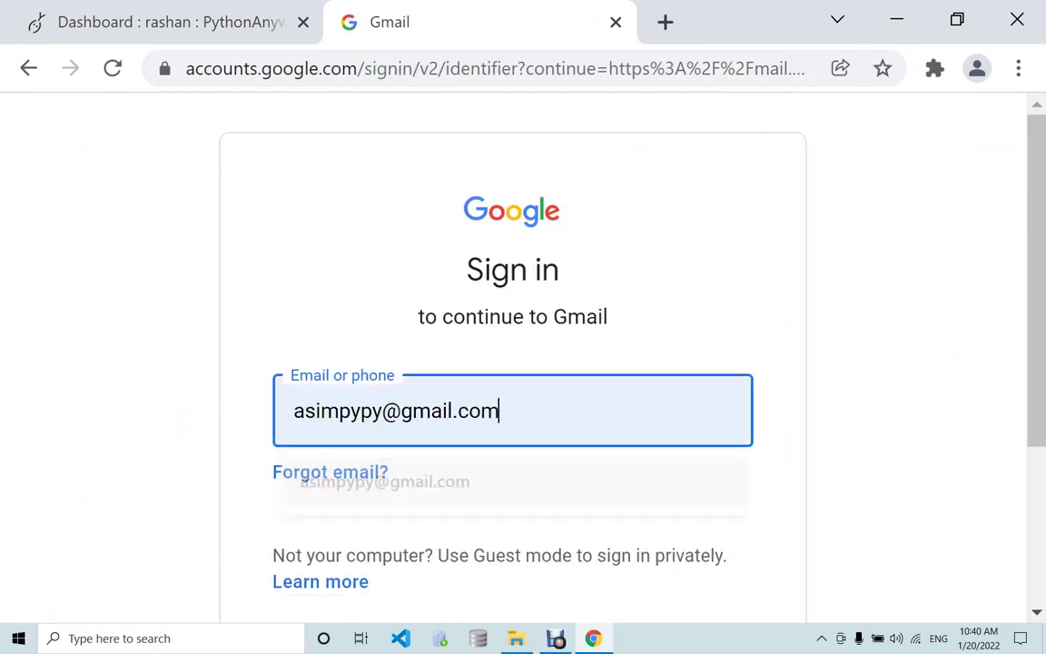
key("Return")
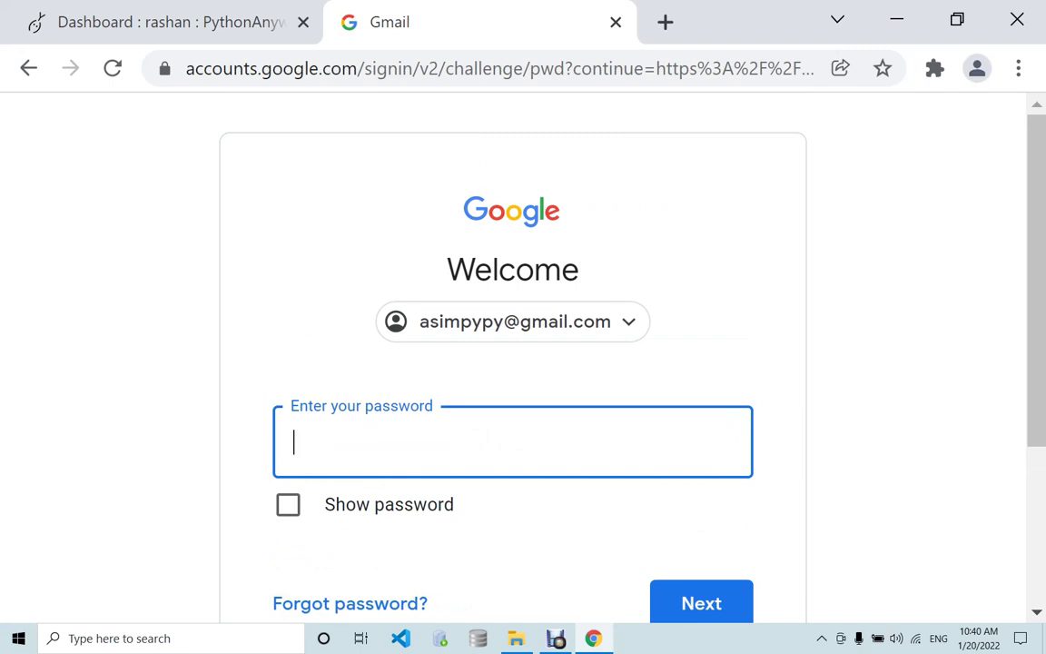
type("••••••••")
key("Return")
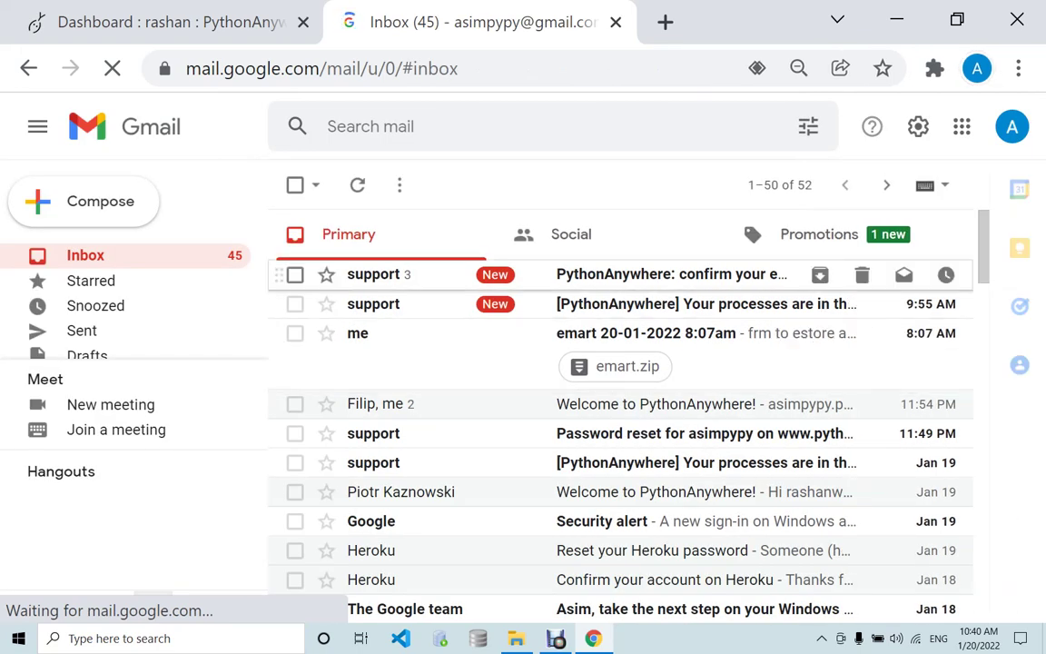
- Open PythonAnywhere's confirmation email, follow its link, and close the stuck loading tab
left_click(635, 274)
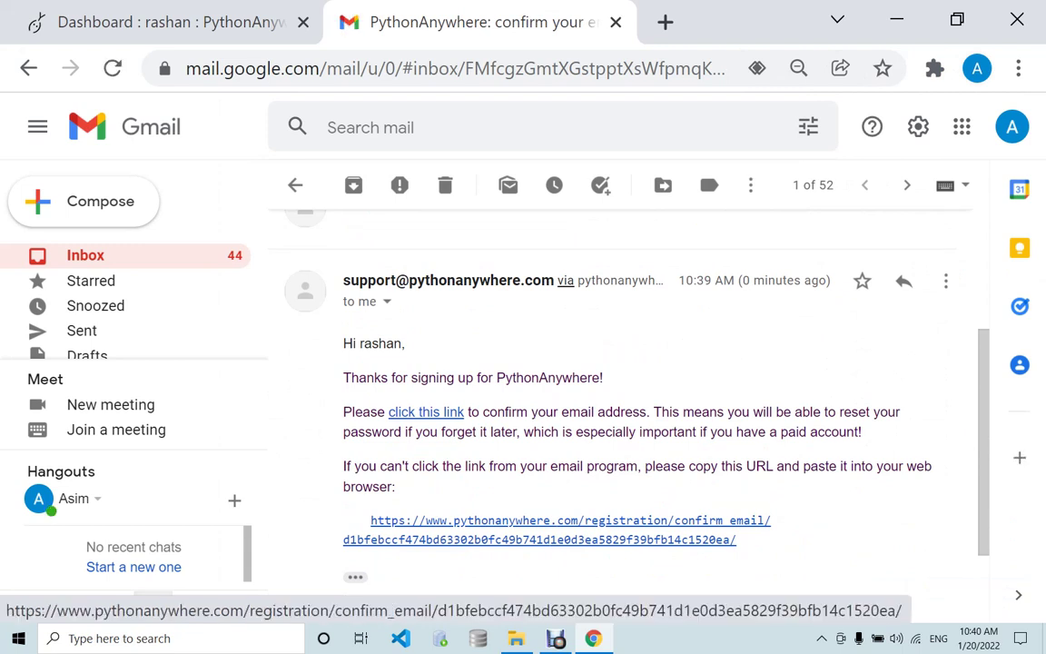
left_click(563, 520)
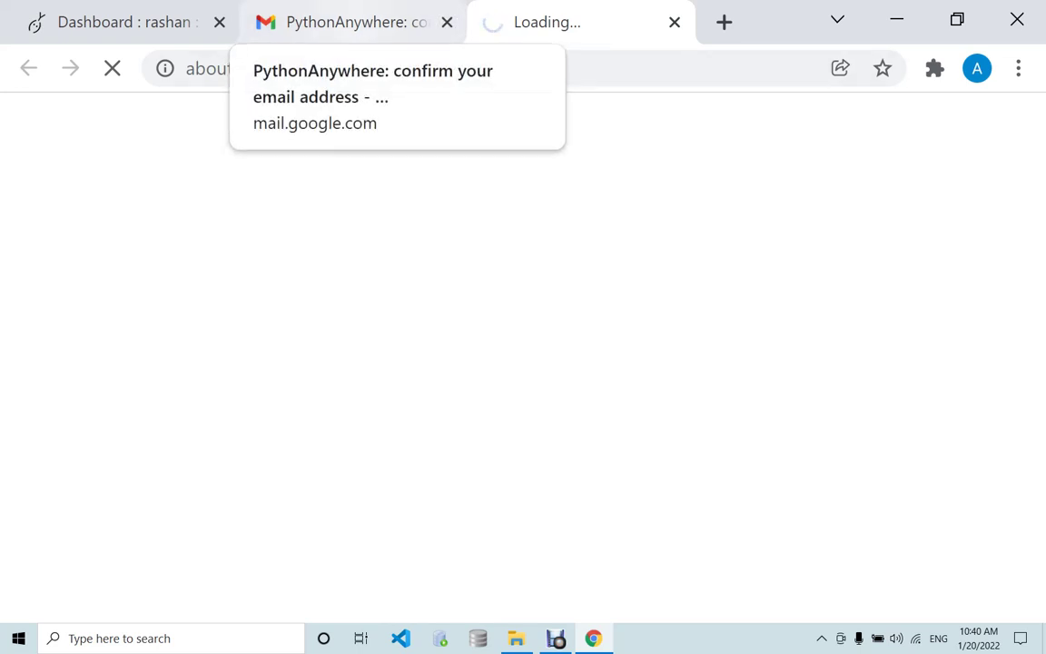
left_click(432, 23)
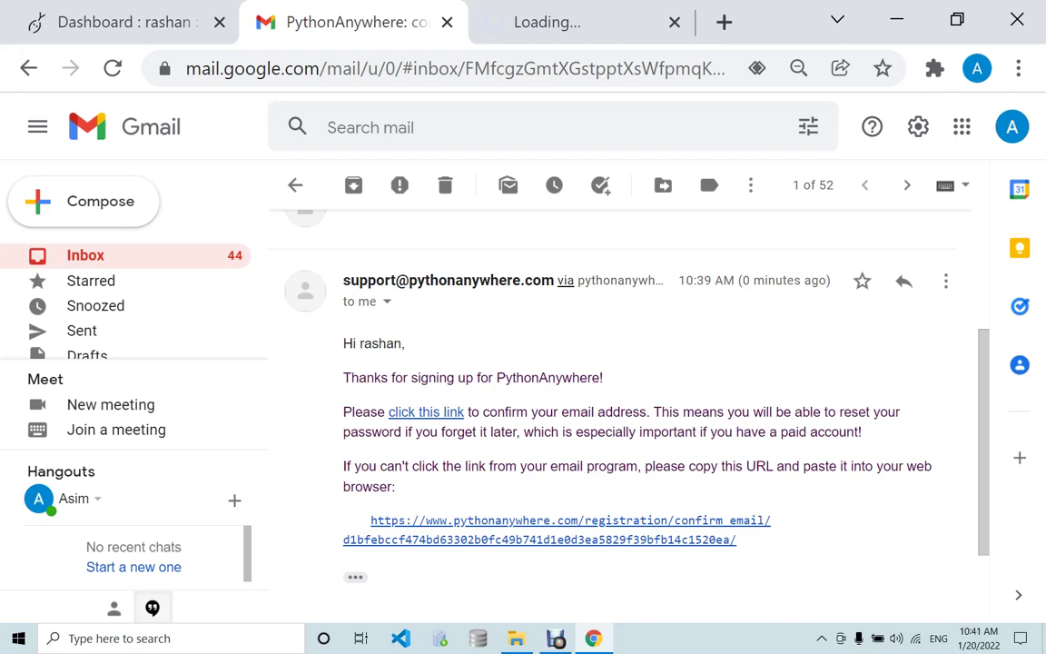
key("ctrl+Tab")
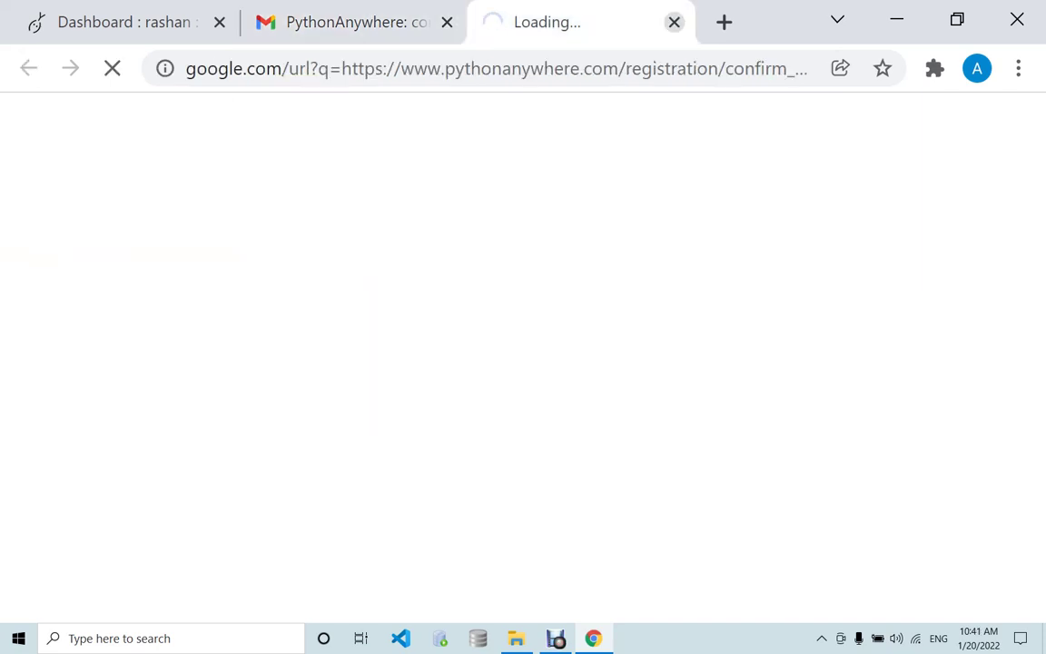
key("ctrl+w")
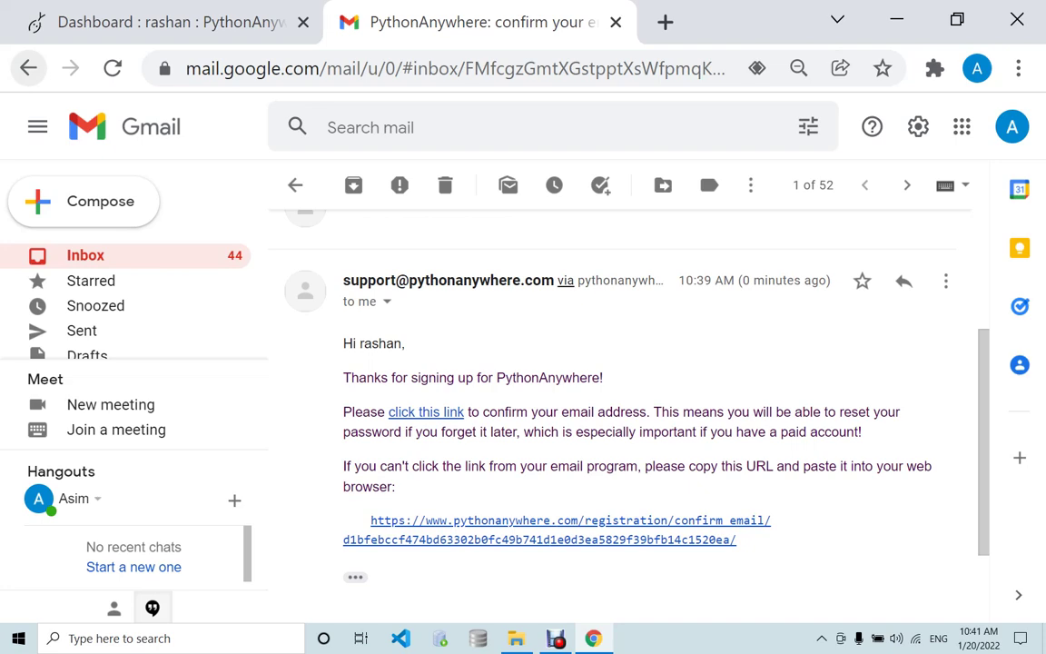
- Reopen the confirmation email, follow the link again, and close the Gmail tab
left_click(28, 68)
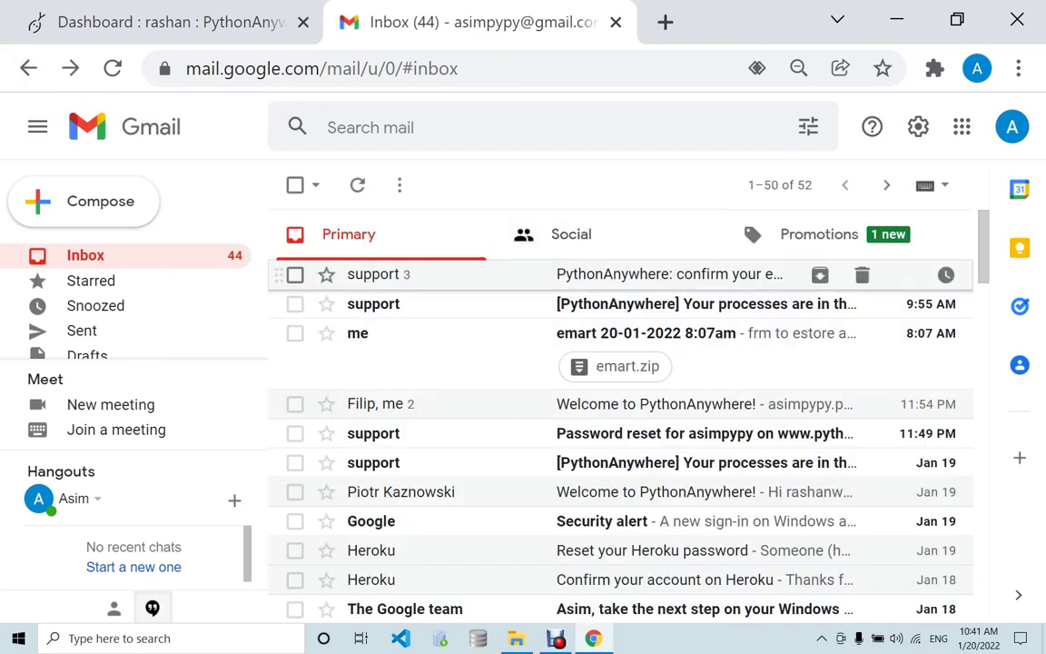
left_click(654, 273)
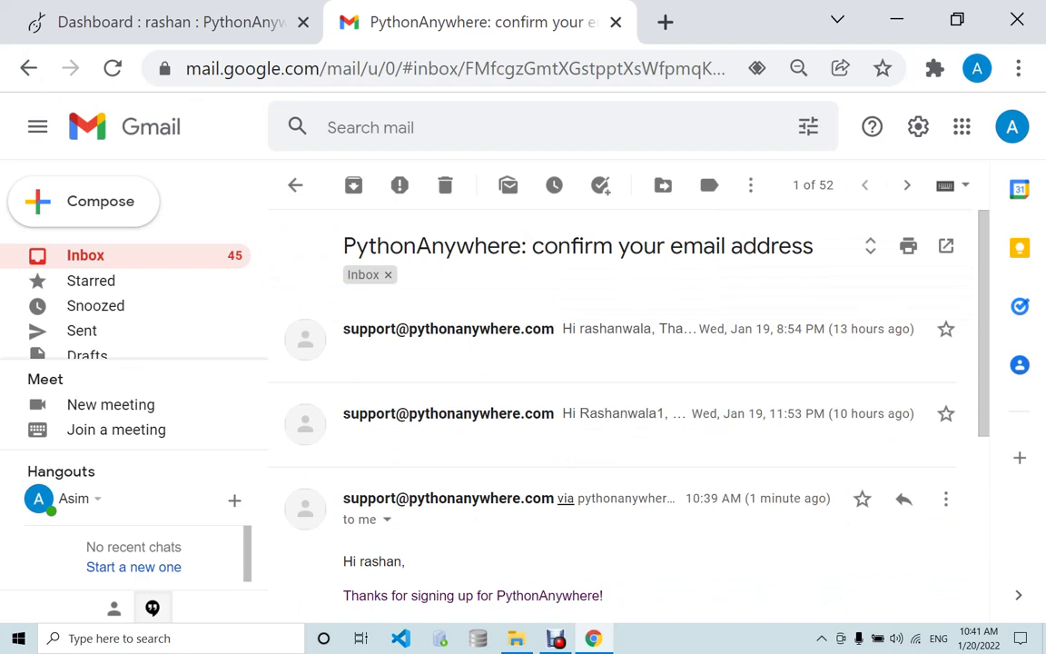
scroll(626, 409, "down", 3)
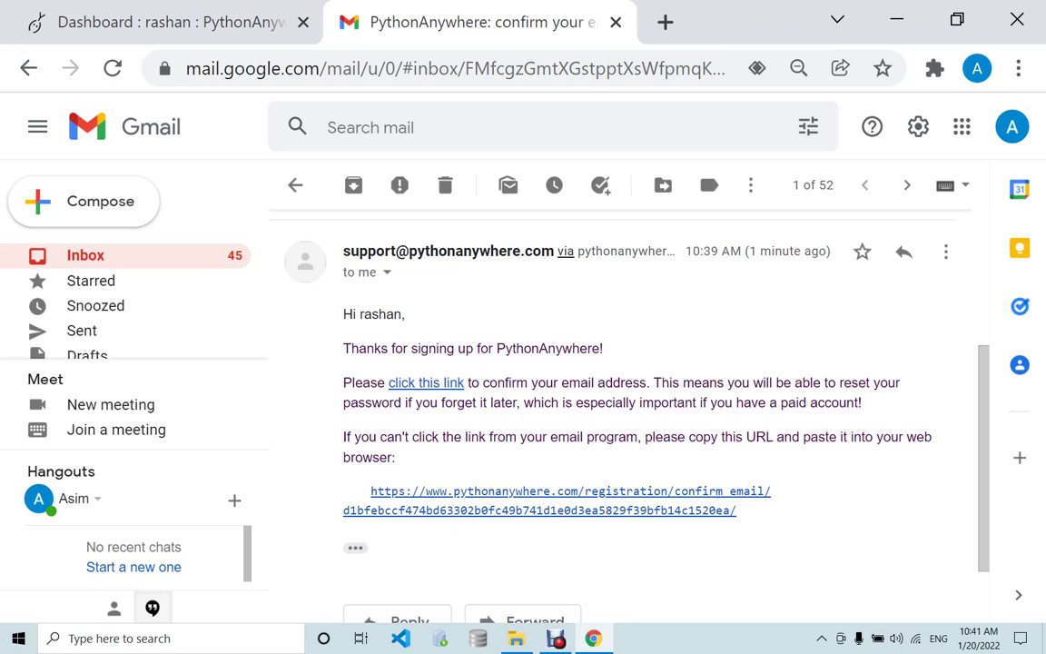
left_click(555, 500)
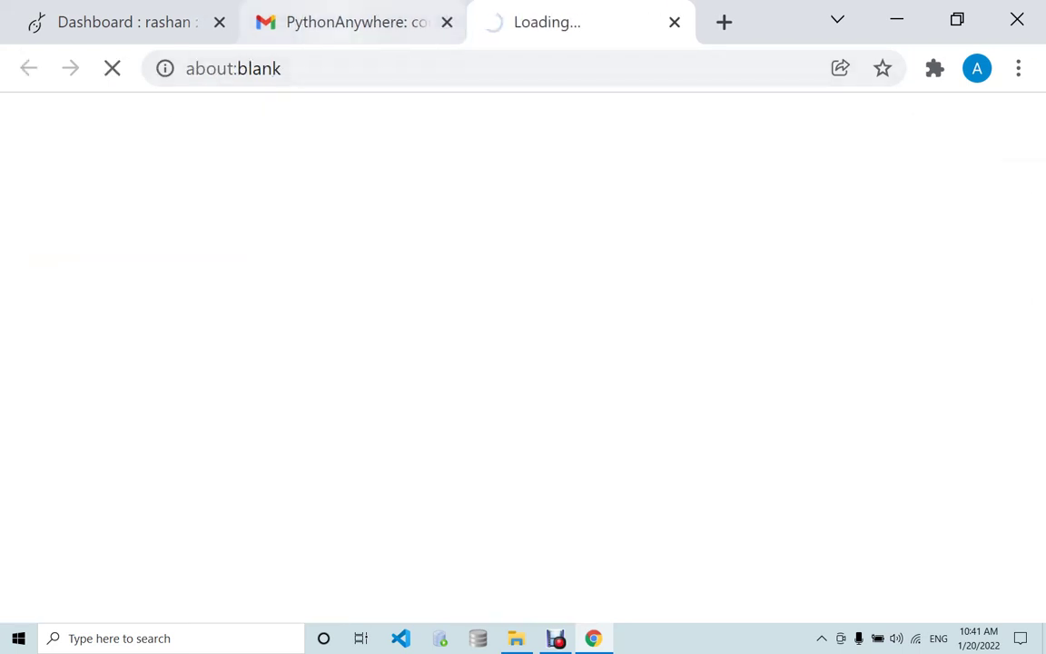
left_click(354, 21)
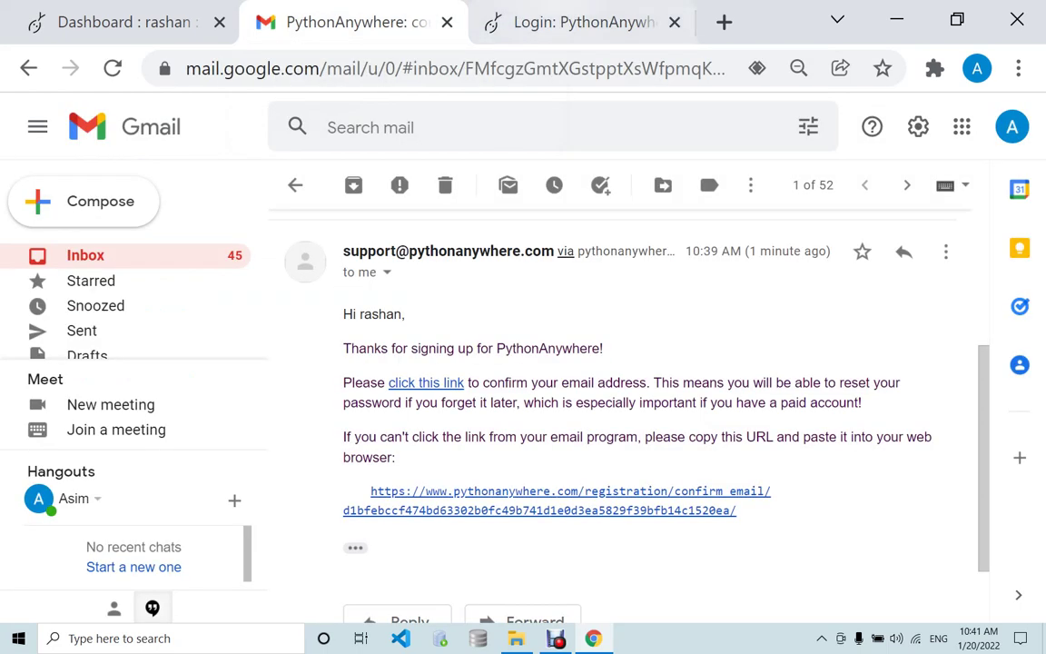
key("ctrl+Tab")
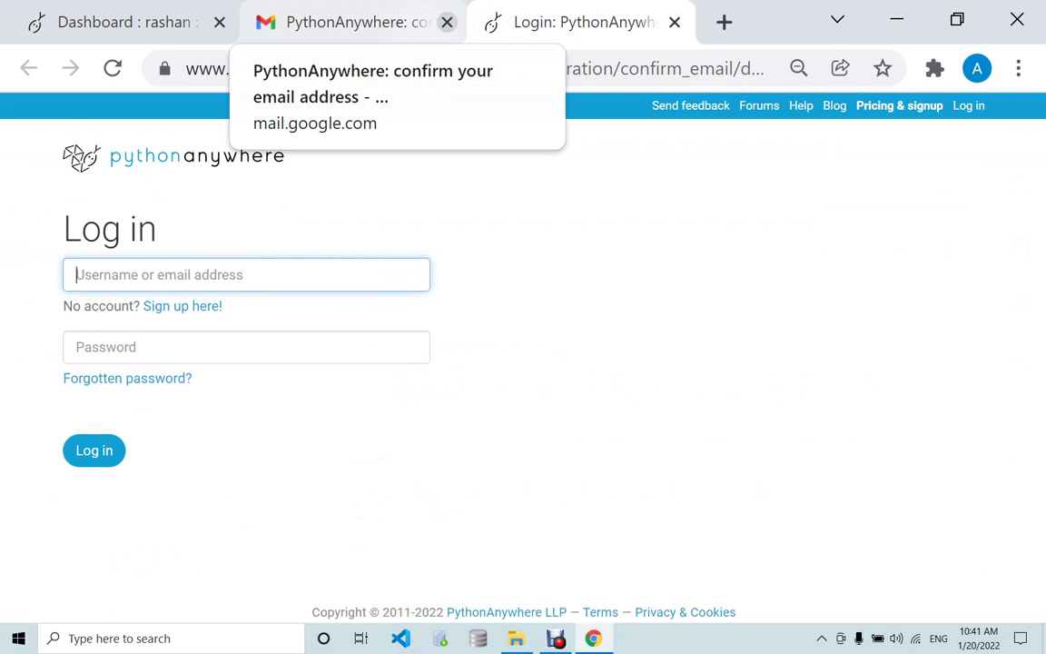
middle_click(396, 17)
left_click(118, 22)
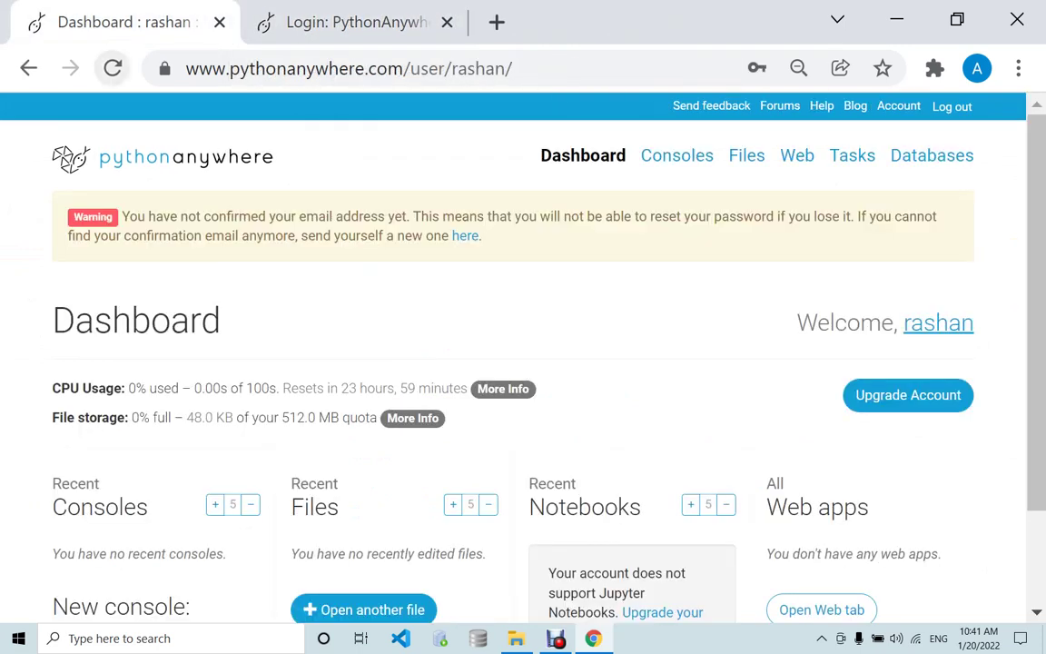
- Reload, log in with the username and password, and close the extra login tab
left_click(113, 68)
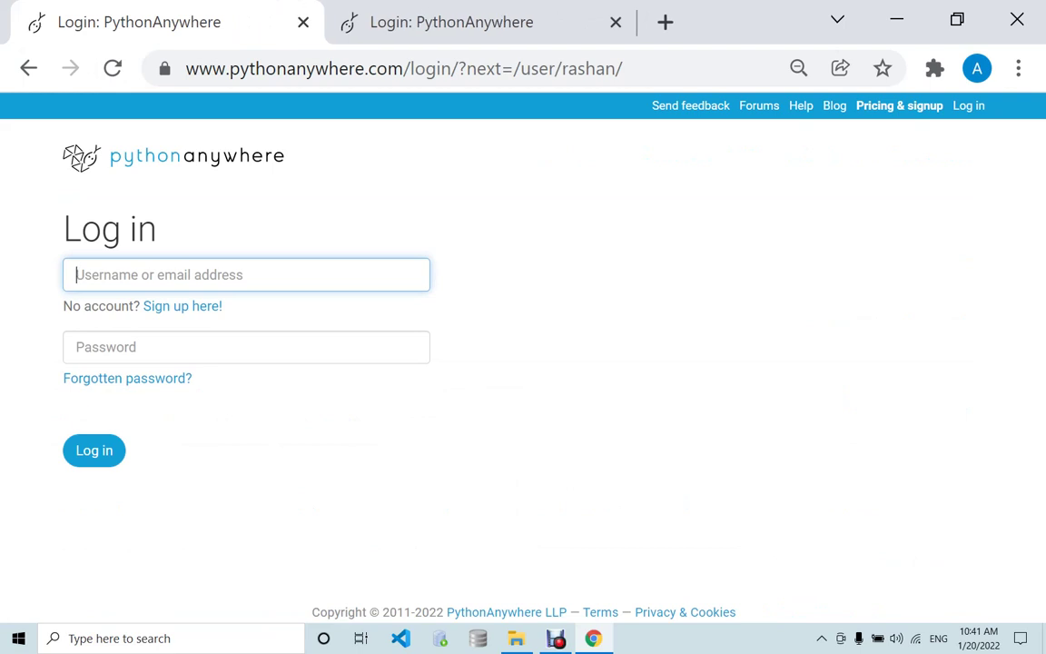
type("rasha")
type("n")
key("Tab")
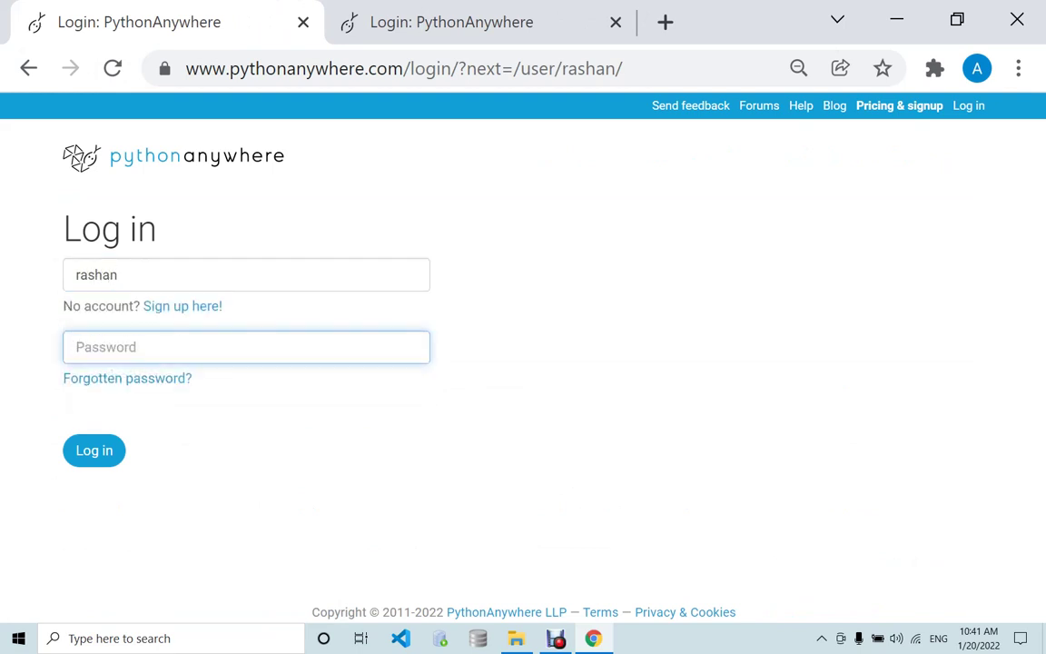
type("*********")
key("Return")
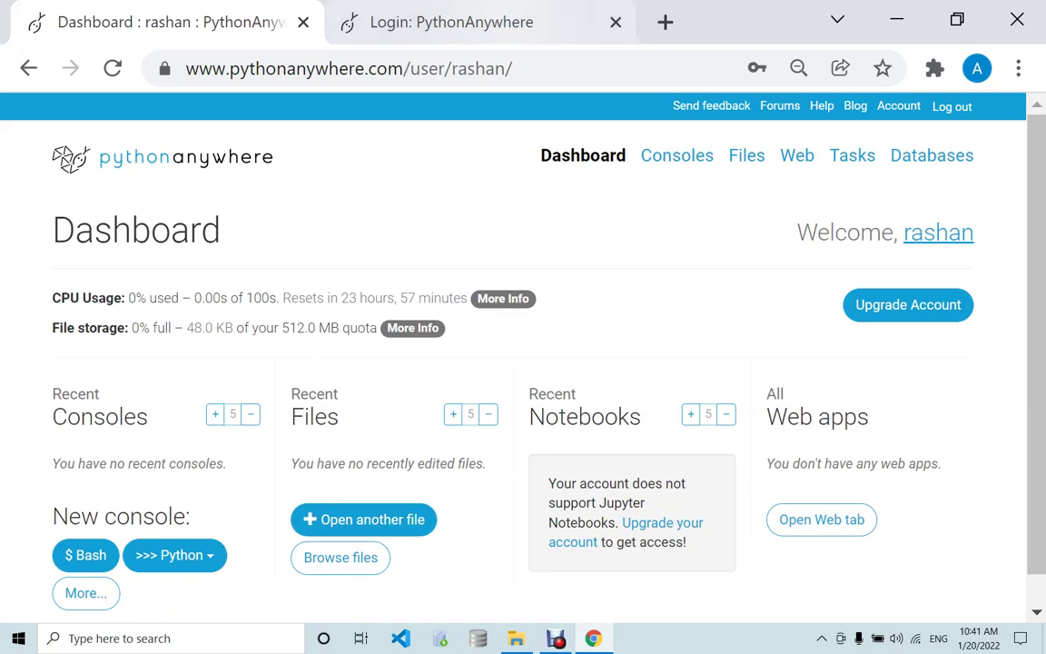
left_click(451, 22)
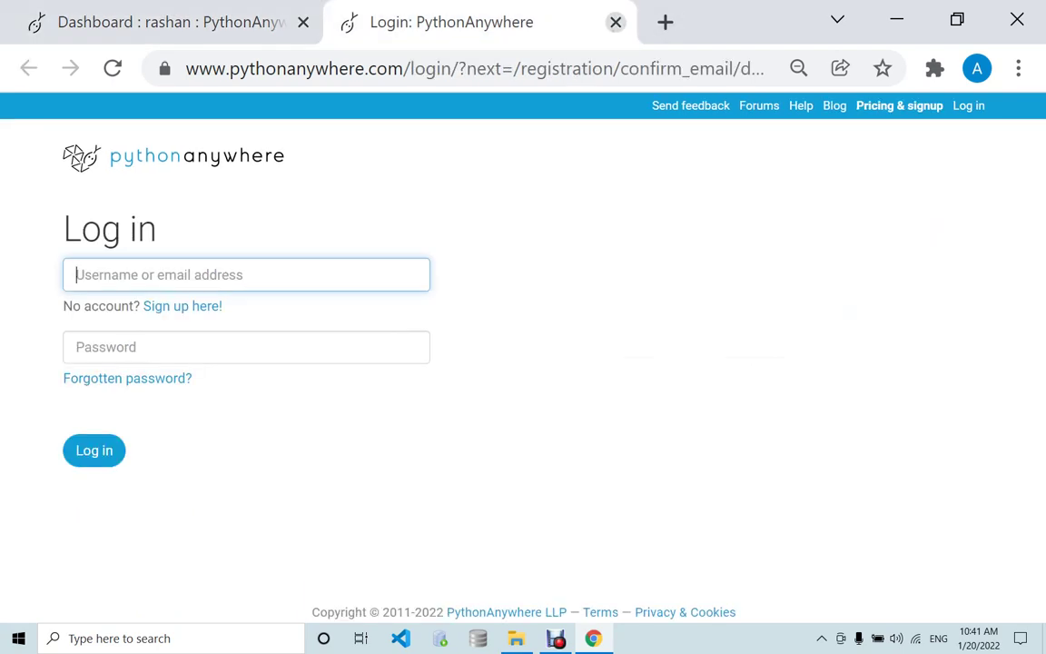
left_click(616, 22)
left_click(977, 68)
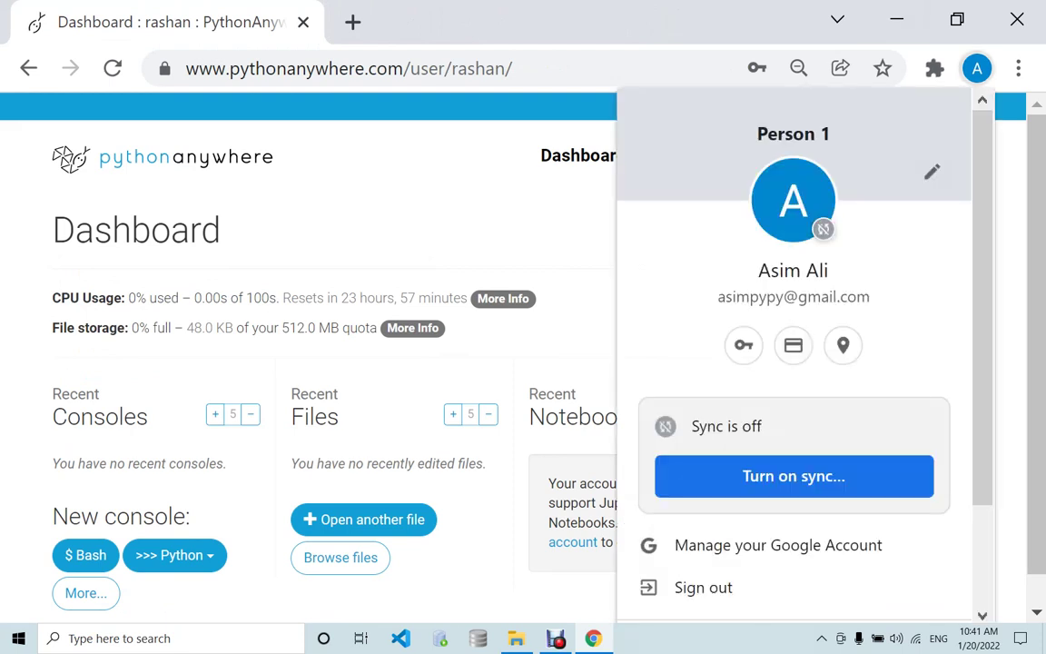
- Sign out of the Google account and close the leftover Google sign-in tab
left_click(704, 588)
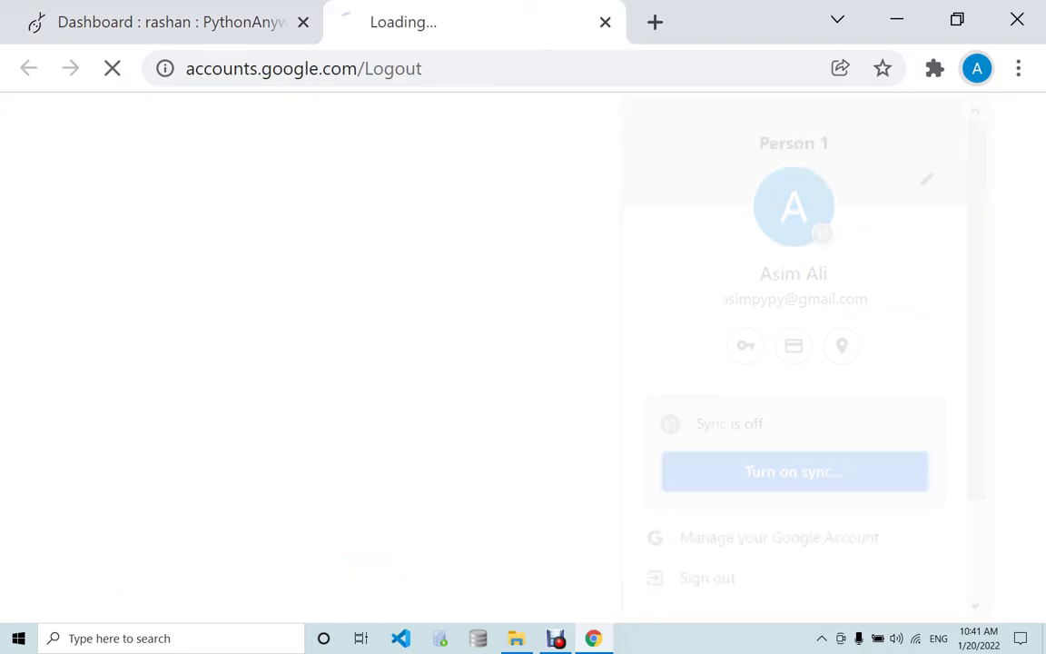
left_click(272, 22)
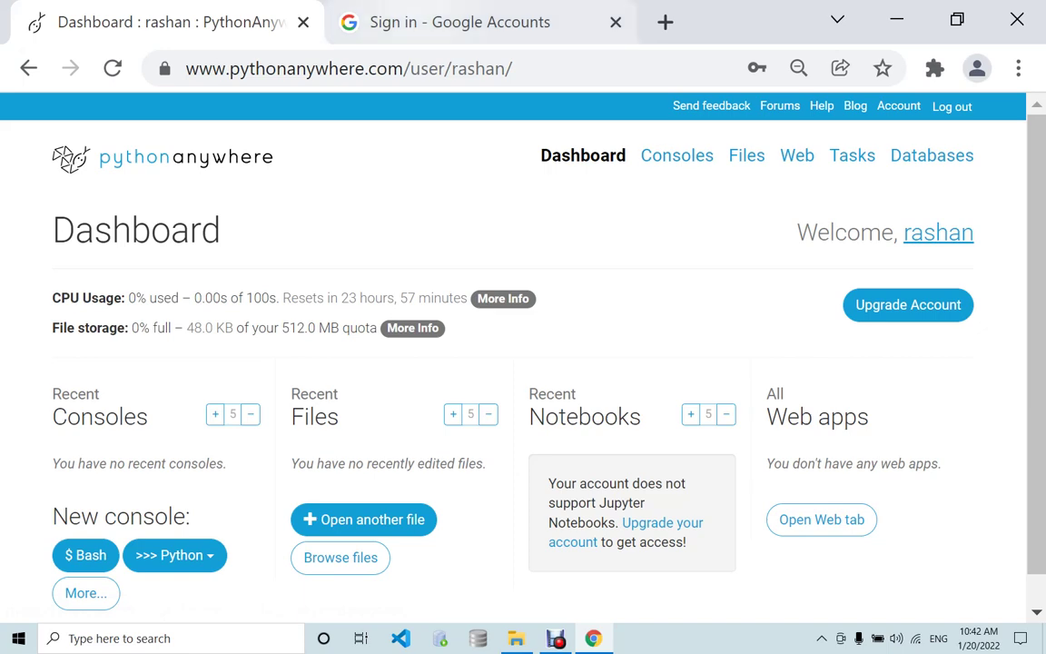
left_click(472, 22)
left_click(616, 22)
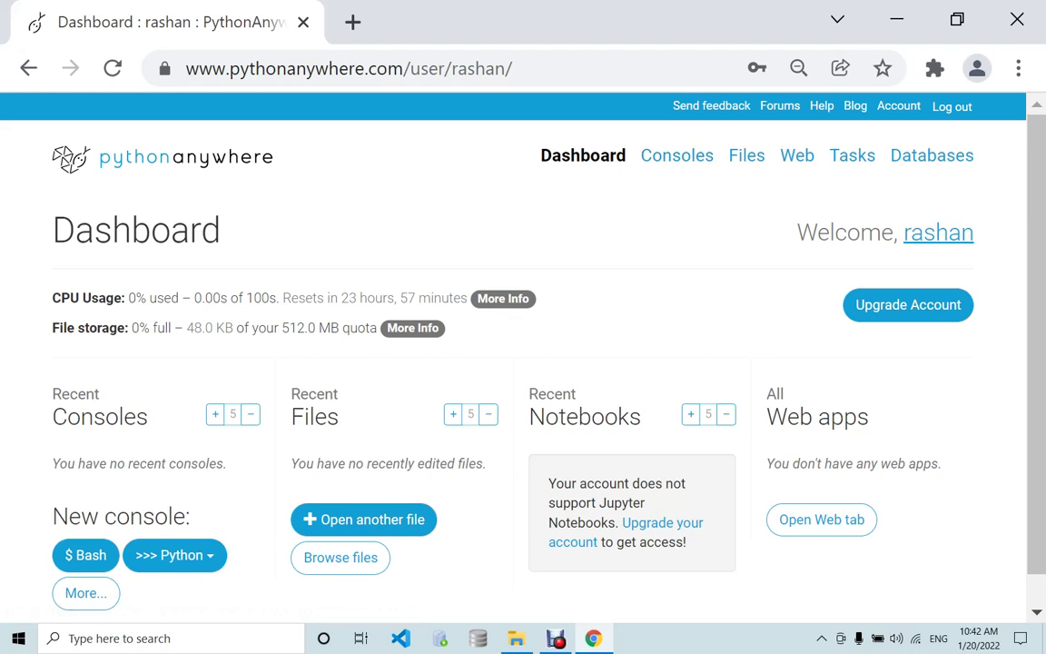
- Start a new Bash console from the Consoles page
left_click(676, 155)
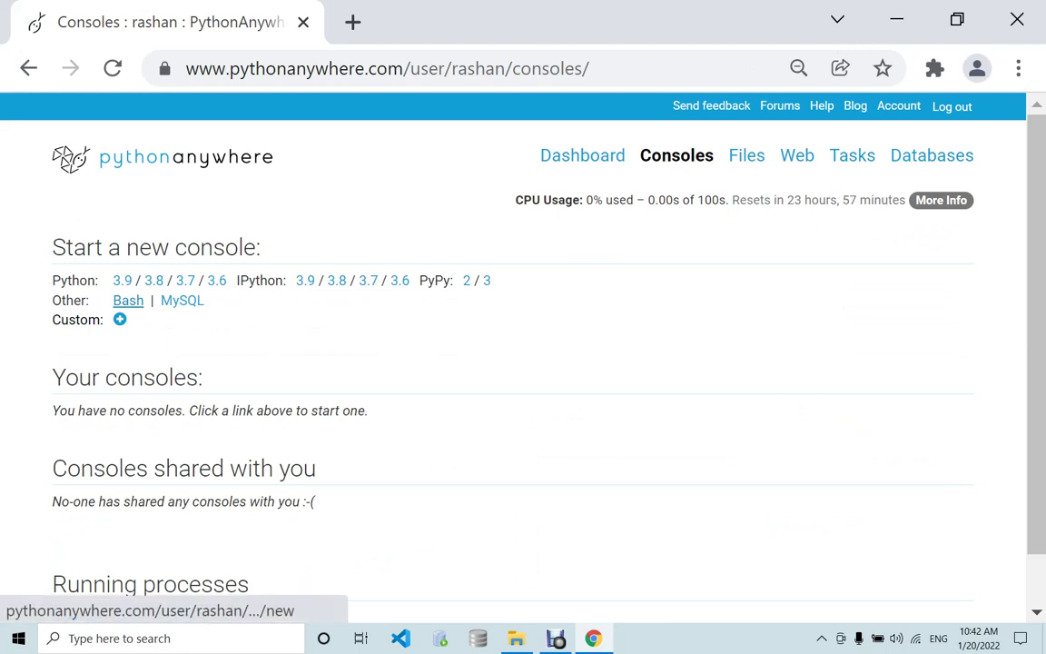
left_click(128, 301)
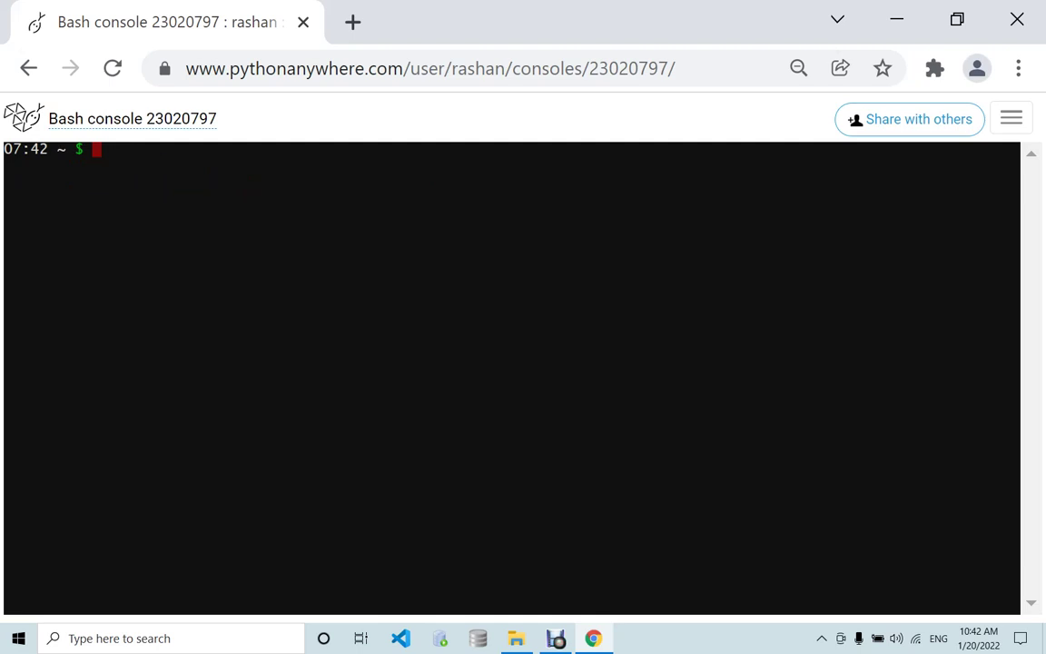
- Create the virtual environment 'rashanwala' with mkvirtualenv
type("mkvirtualw")
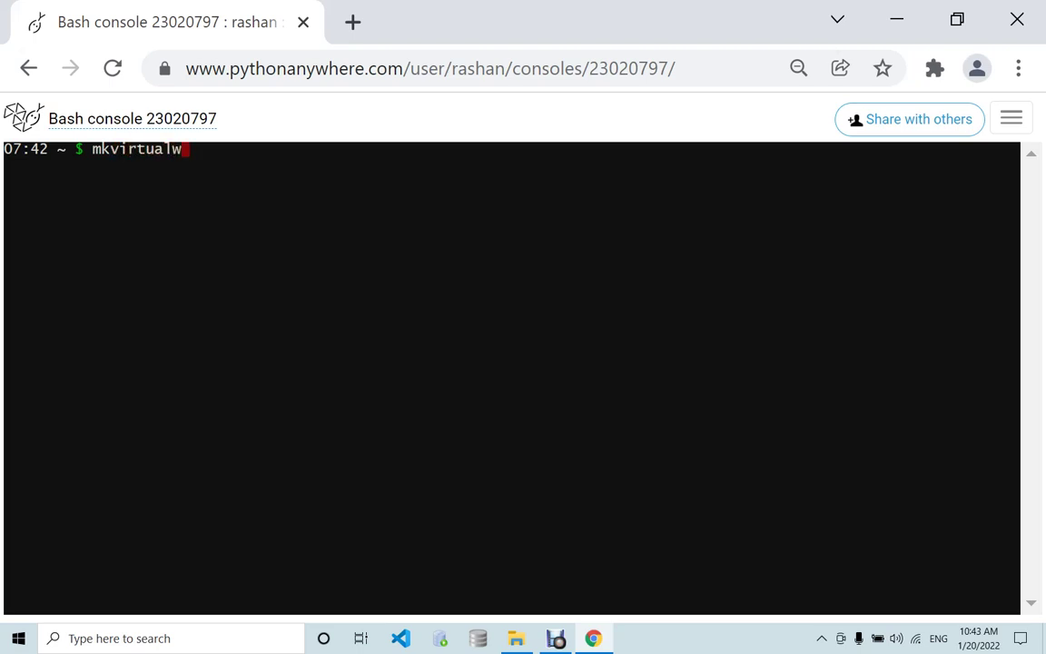
key("BackSpace")
type("env rashan")
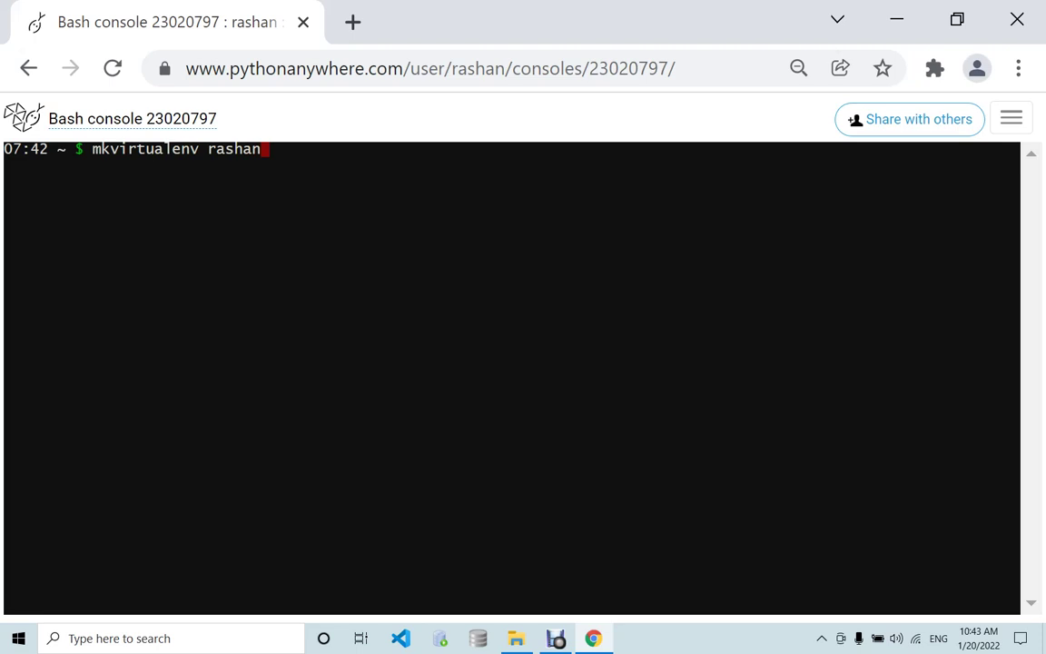
type("wala")
key("Return")
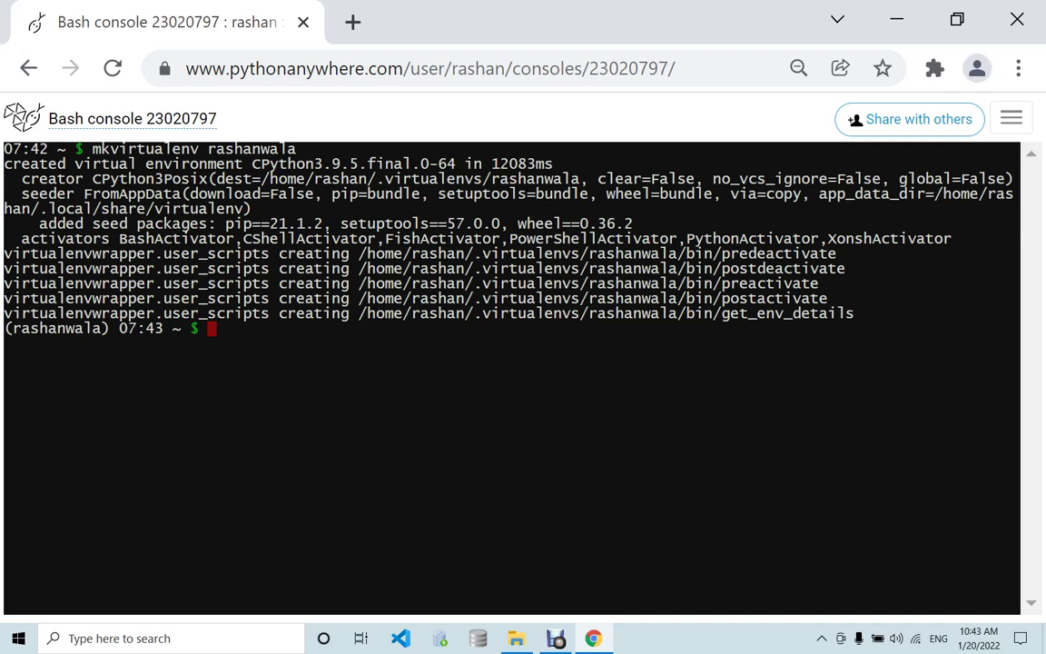
- Type 'workon rashanwala' and copy the environment prefix from the prompt line
type("workon rashan")
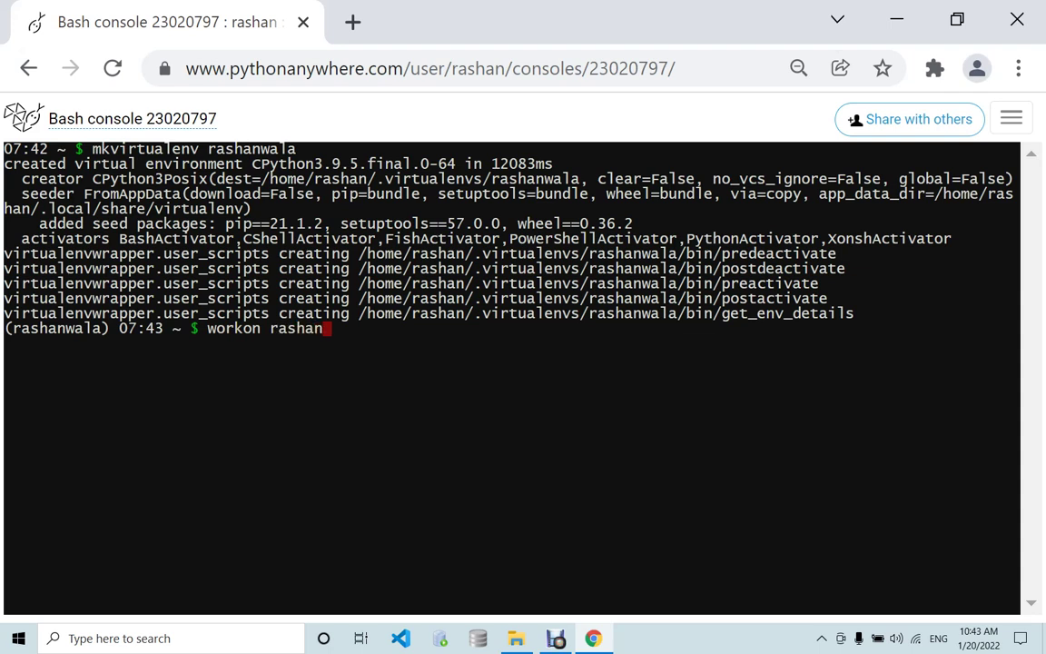
type("wala")
left_click_drag(5, 328, 127, 328)
key("ctrl+c")
key("BackSpace")
key("BackSpace")
key("BackSpace")
key("BackSpace")
key("BackSpace")
key("BackSpace")
key("BackSpace")
key("BackSpace")
key("BackSpace")
key("BackSpace")
key("BackSpace")
key("BackSpace")
key("BackSpace")
key("BackSpace")
key("BackSpace")
key("BackSpace")
key("BackSpace")
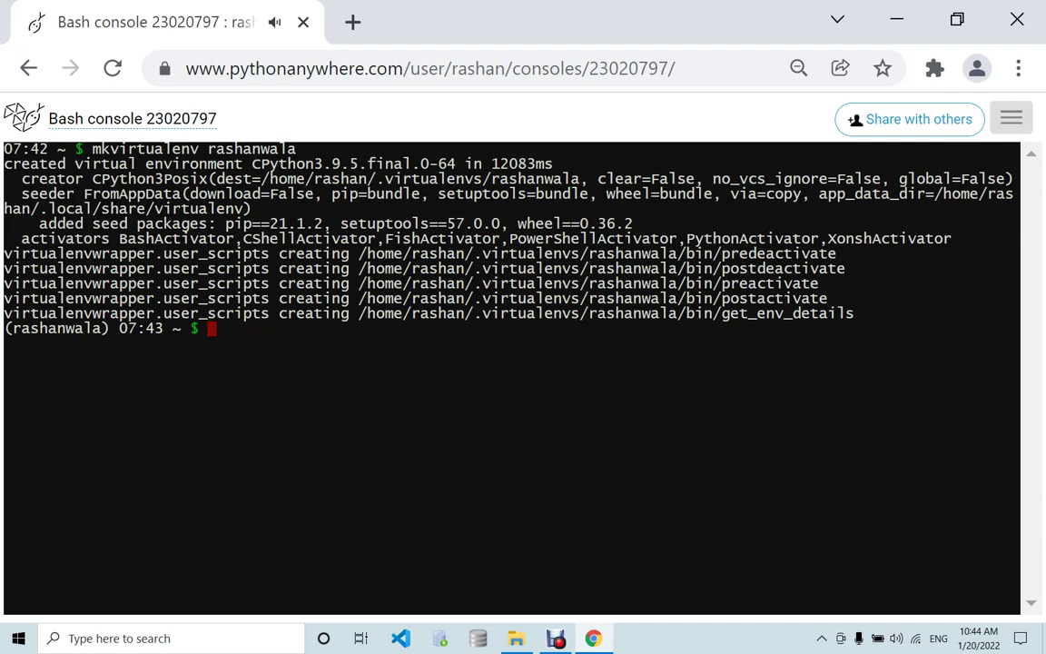
- Open the Files page in a new browser tab alongside the Bash console
left_click(1011, 118)
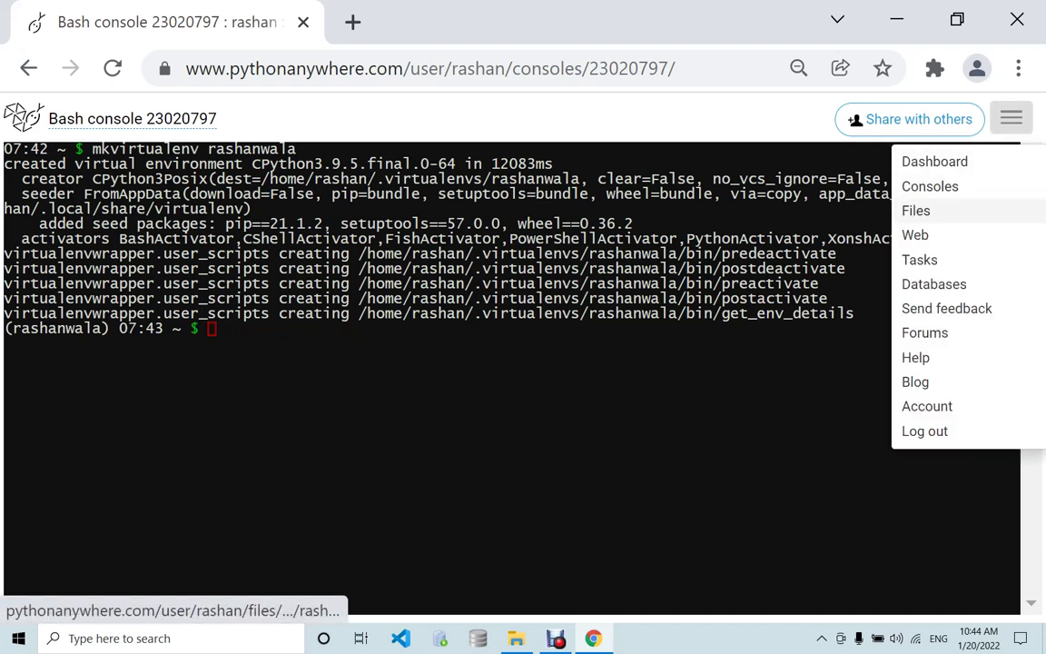
right_click(916, 209)
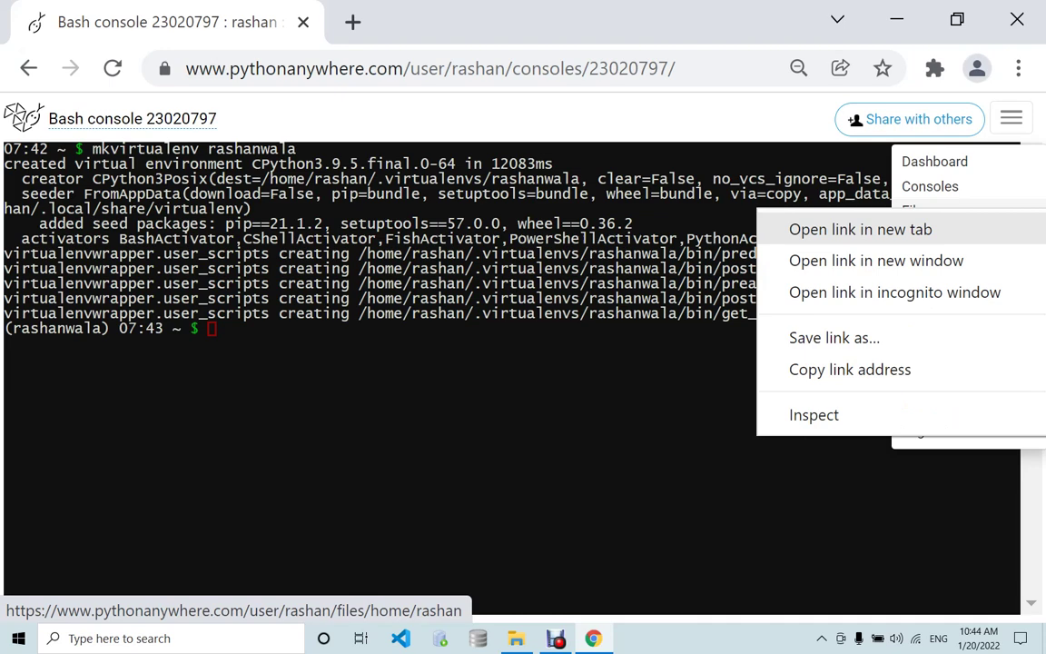
left_click(859, 229)
key("ctrl+Tab")
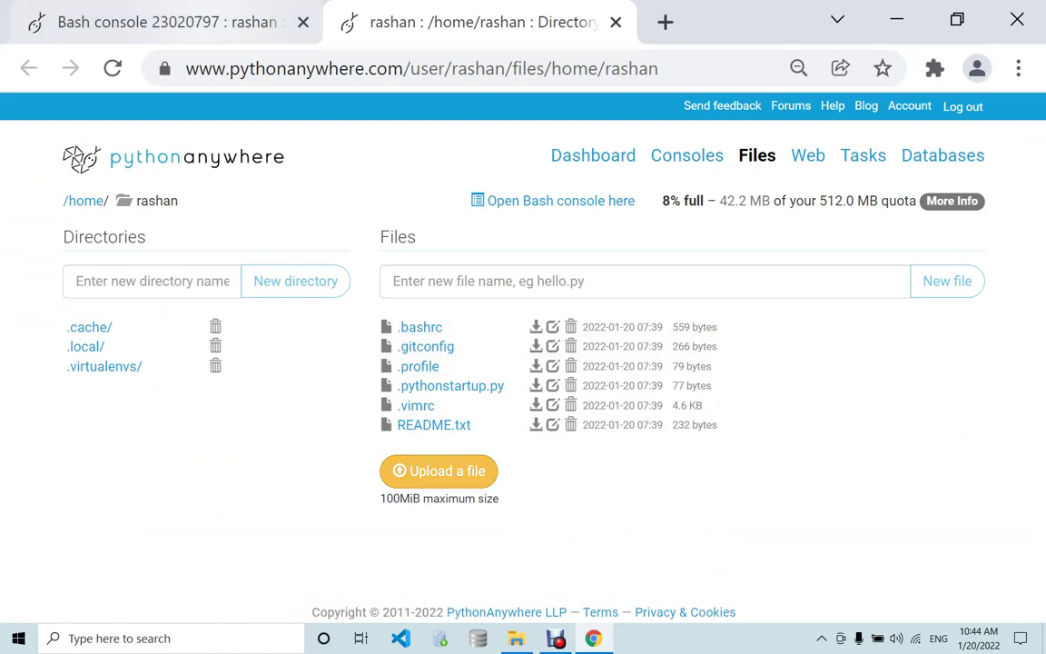
key("ctrl+Page_Up")
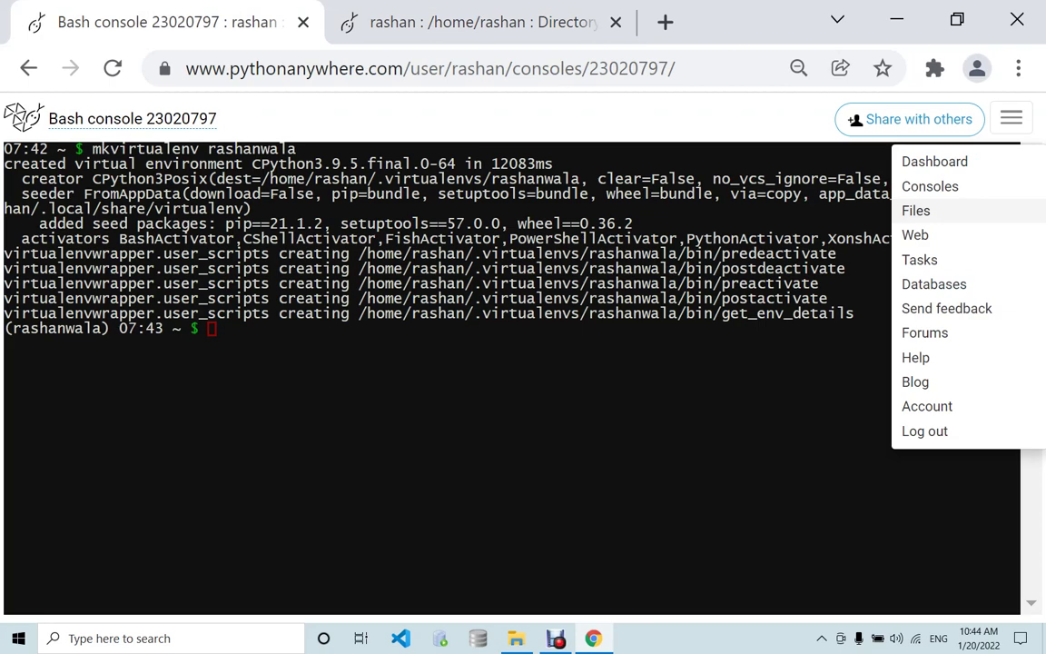
- Upload emart.zip from the local New folder to the home directory
key("ctrl+Page_Down")
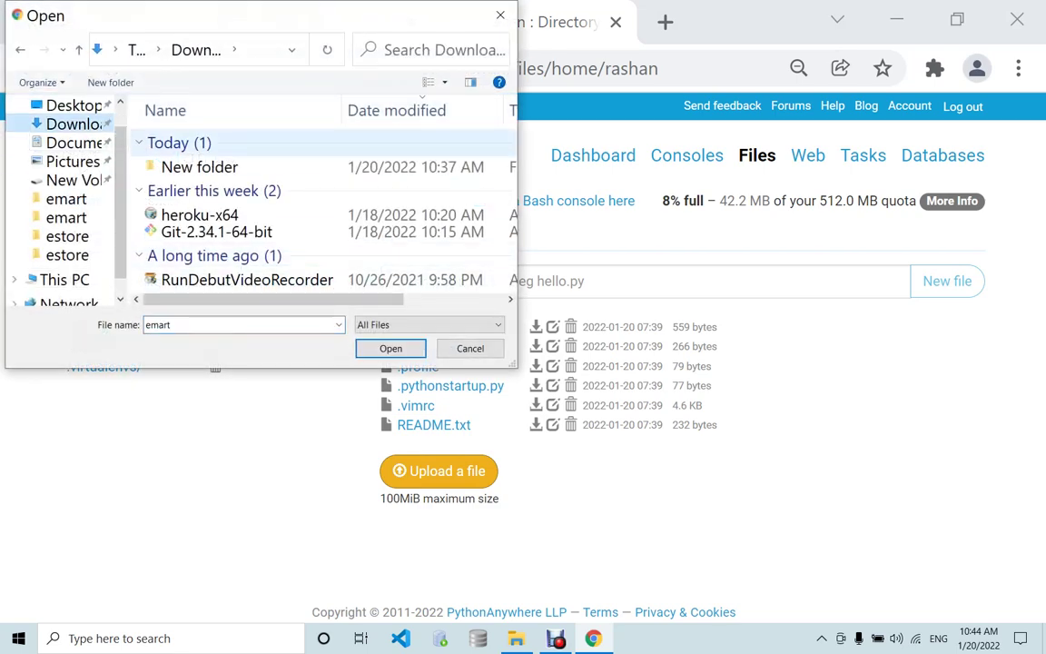
double_click(199, 167)
left_click(275, 145)
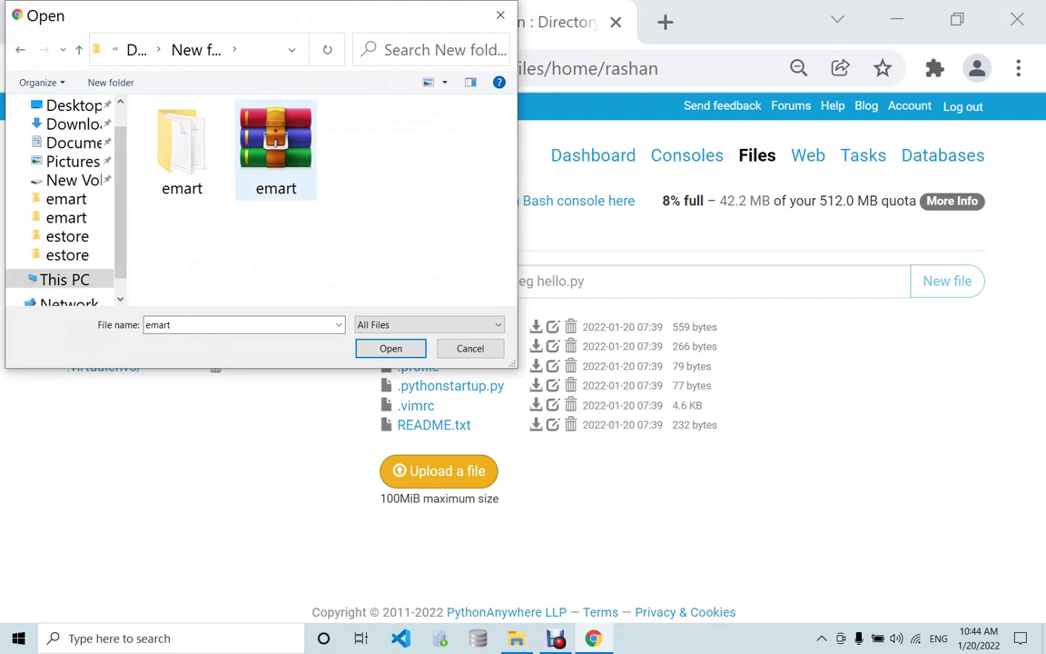
double_click(275, 145)
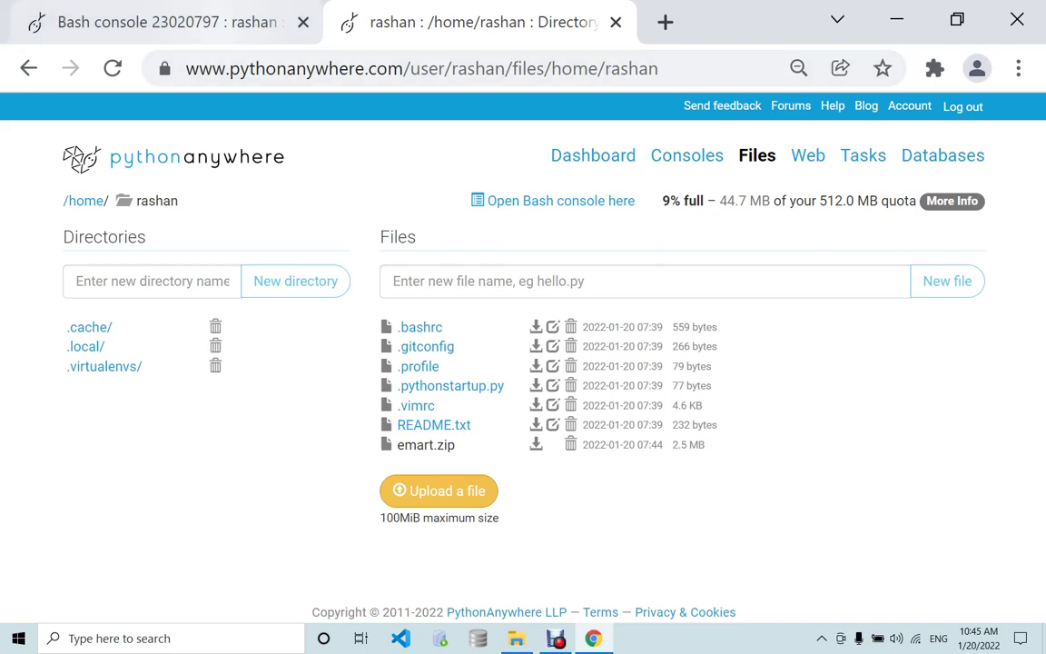
- Run 'unzip emart.zip' in Bash, then refresh the Files listing to show emart/
key("ctrl+shift+Tab")
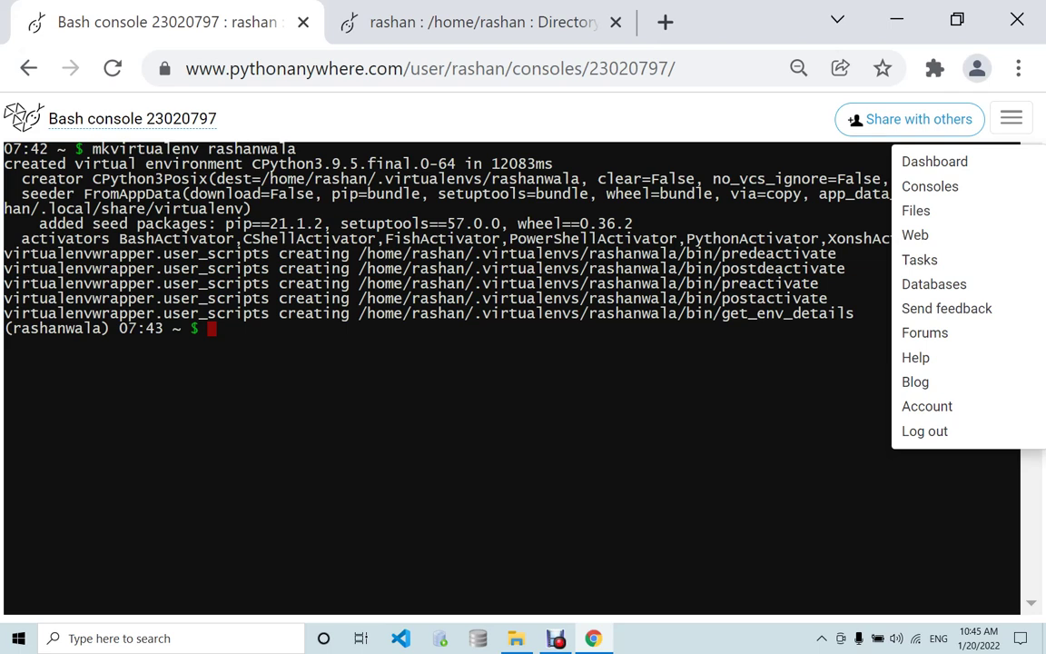
type("dir")
key("Return")
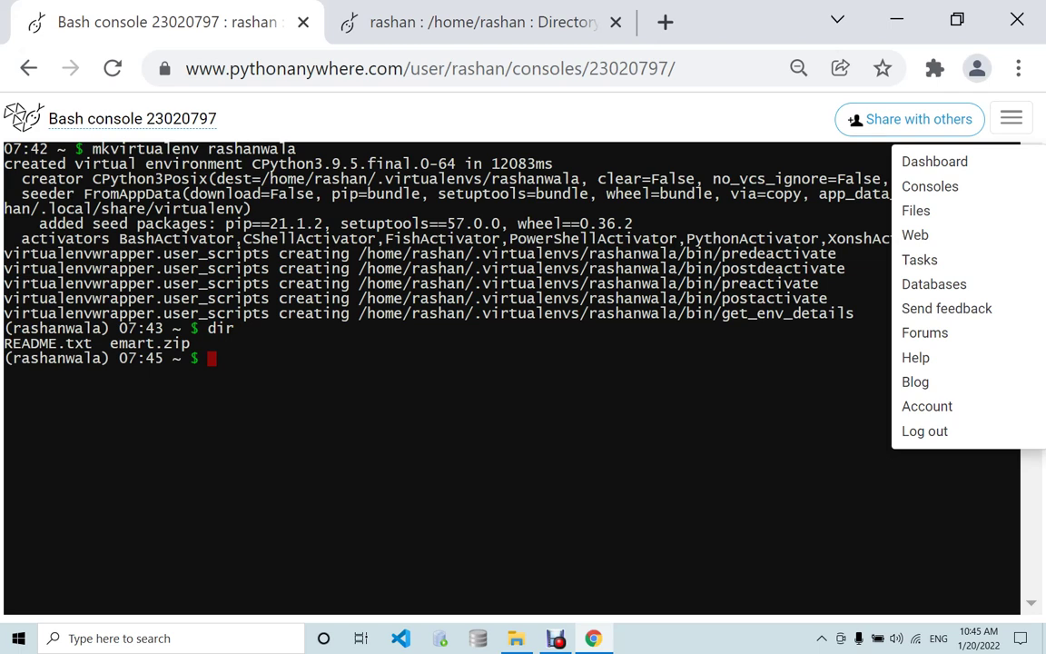
type("unzip emart")
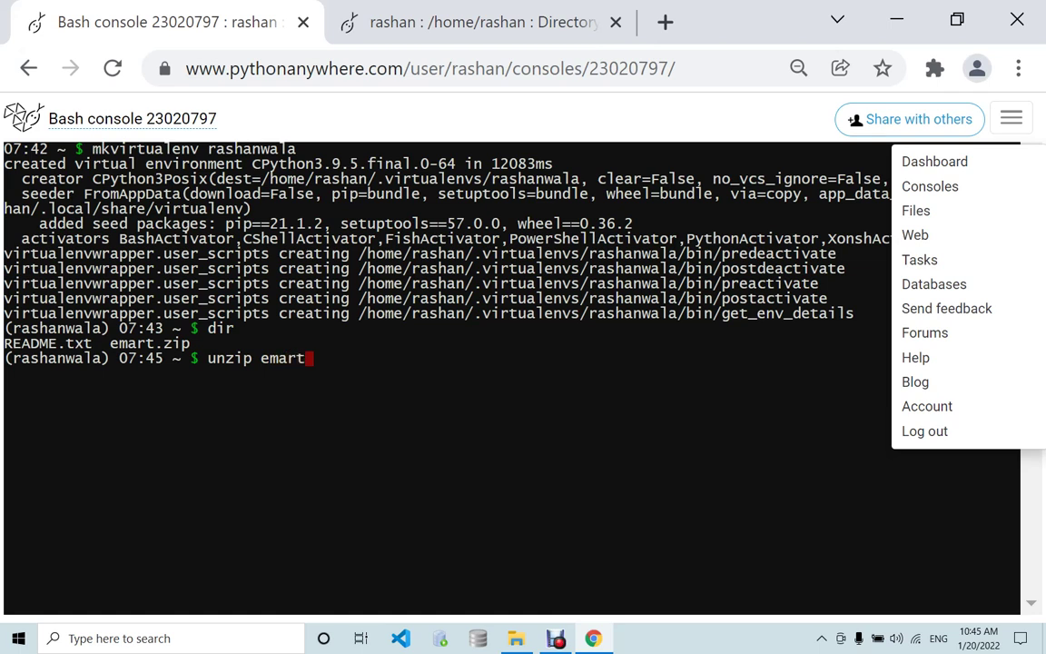
type(".zip")
key("Return")
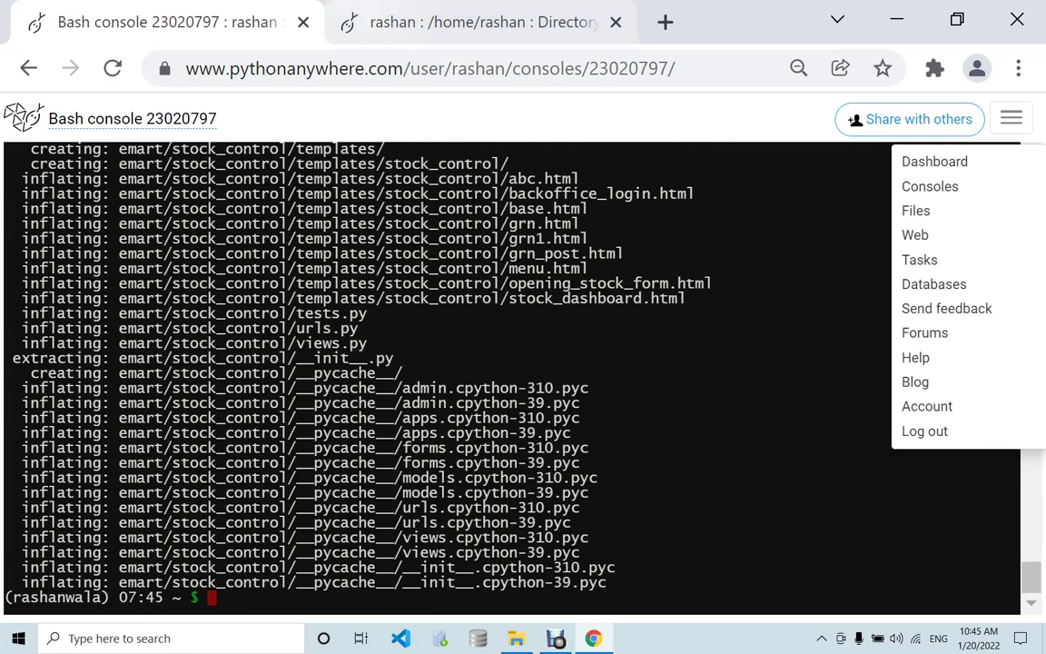
left_click(363, 22)
key("F5")
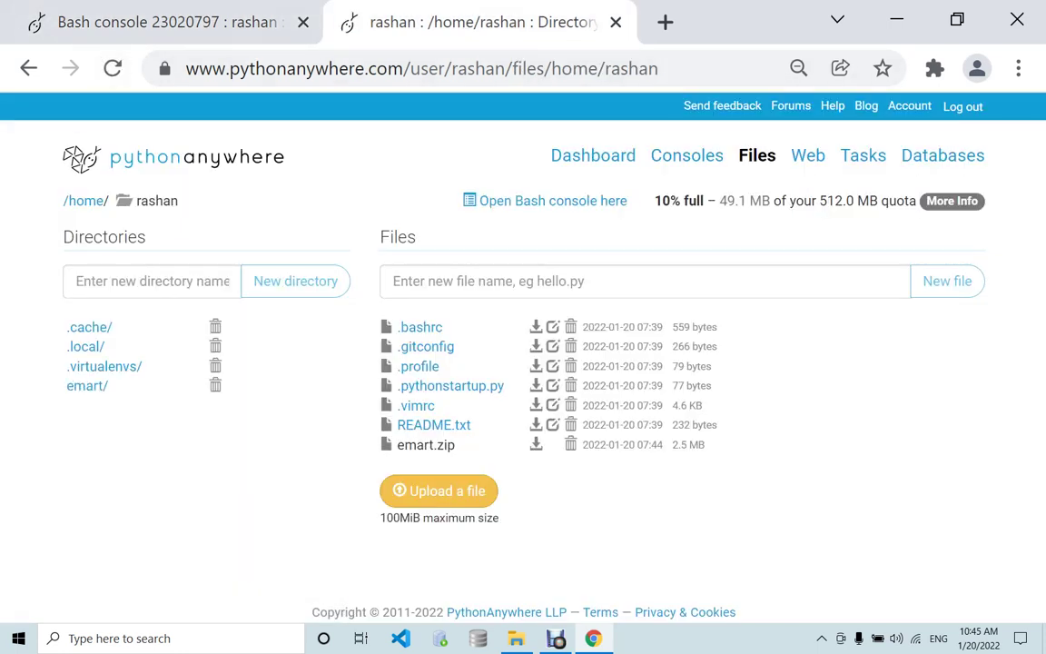
- Open the emart folder in Files, try viewing req.txt, and return to its listing
left_click(86, 385)
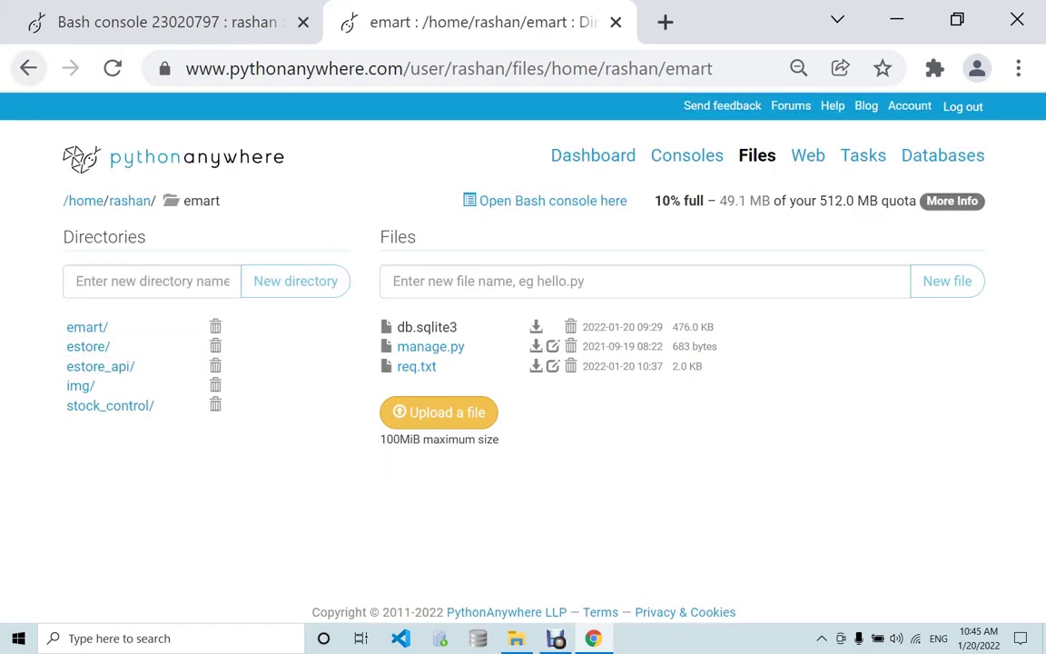
left_click(28, 68)
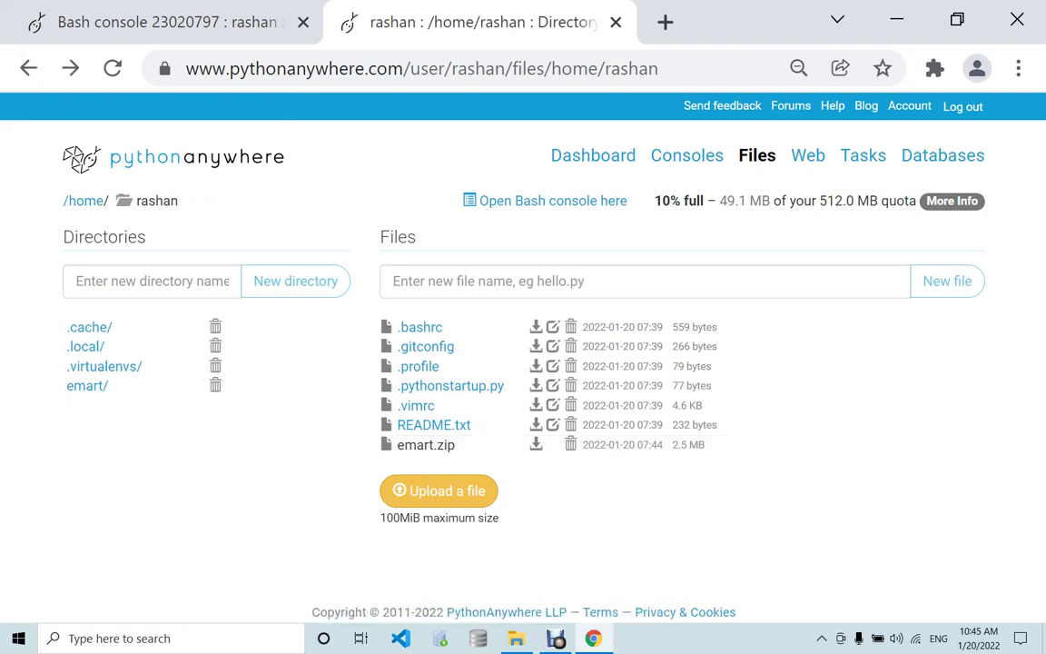
left_click(164, 22)
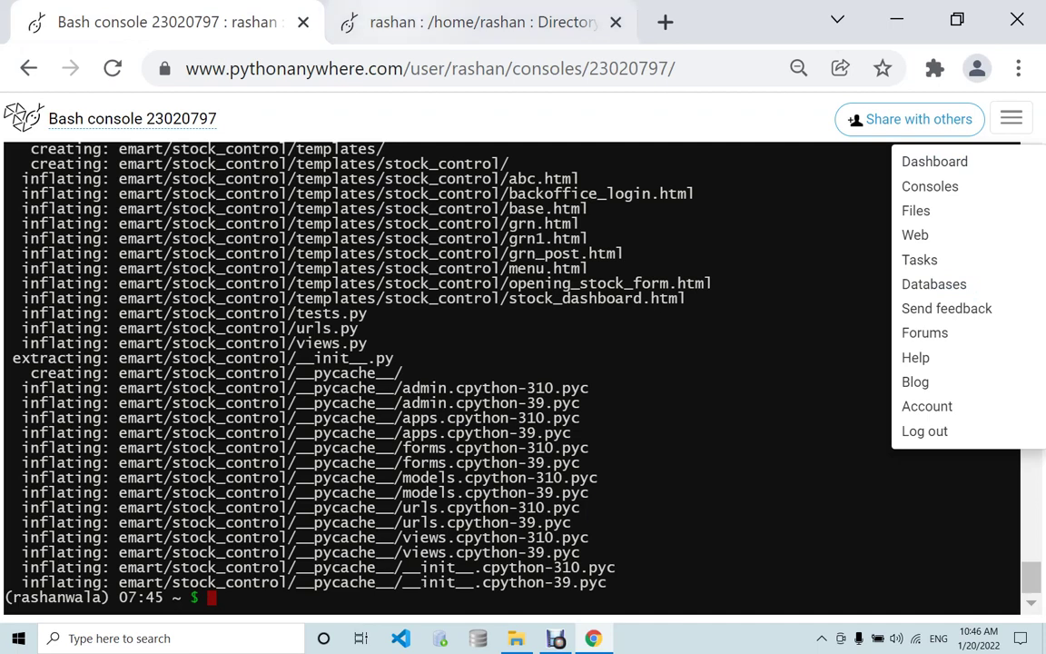
left_click(472, 22)
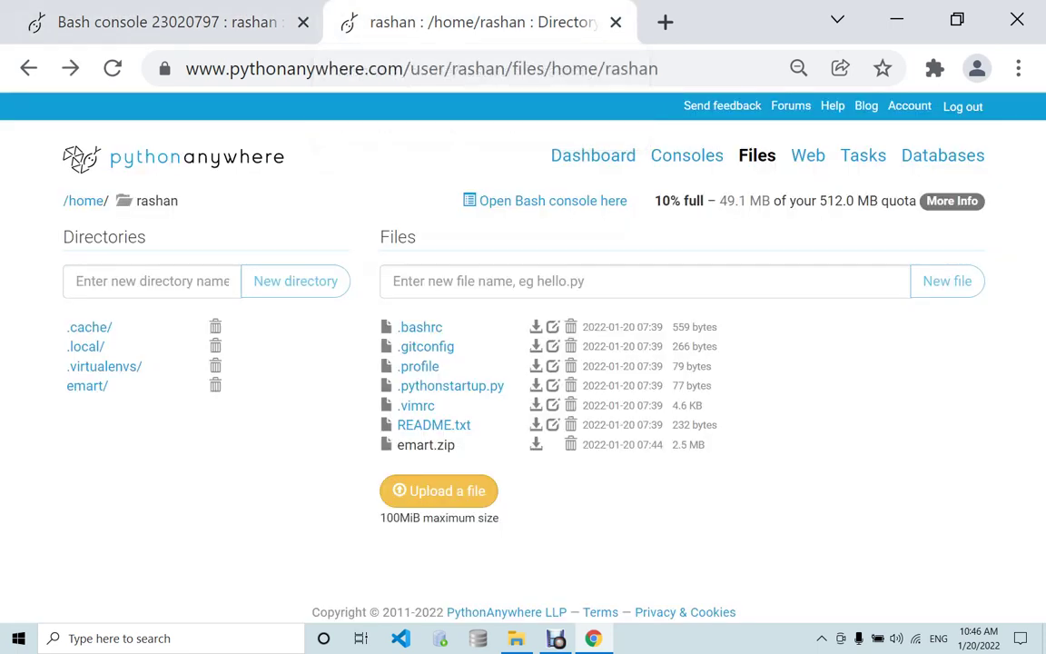
left_click(164, 22)
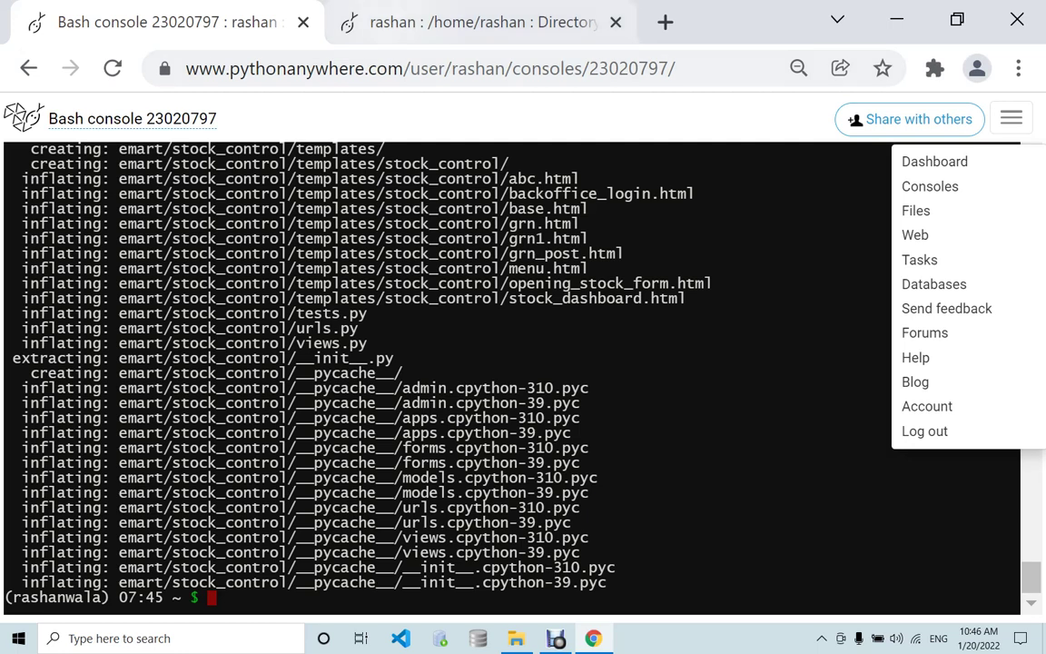
left_click(473, 22)
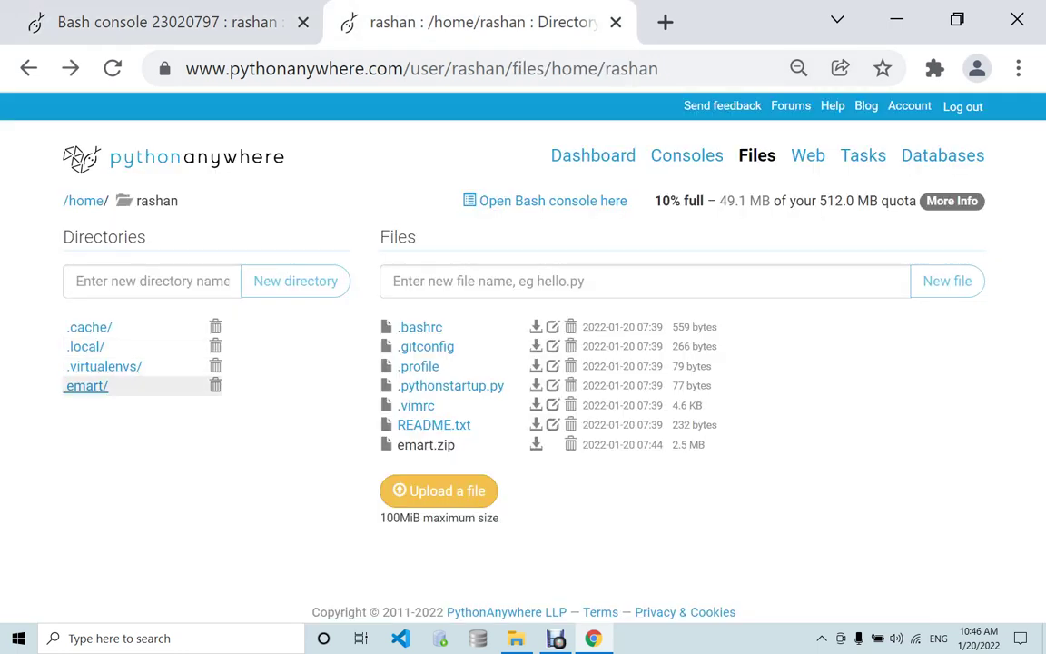
left_click(87, 386)
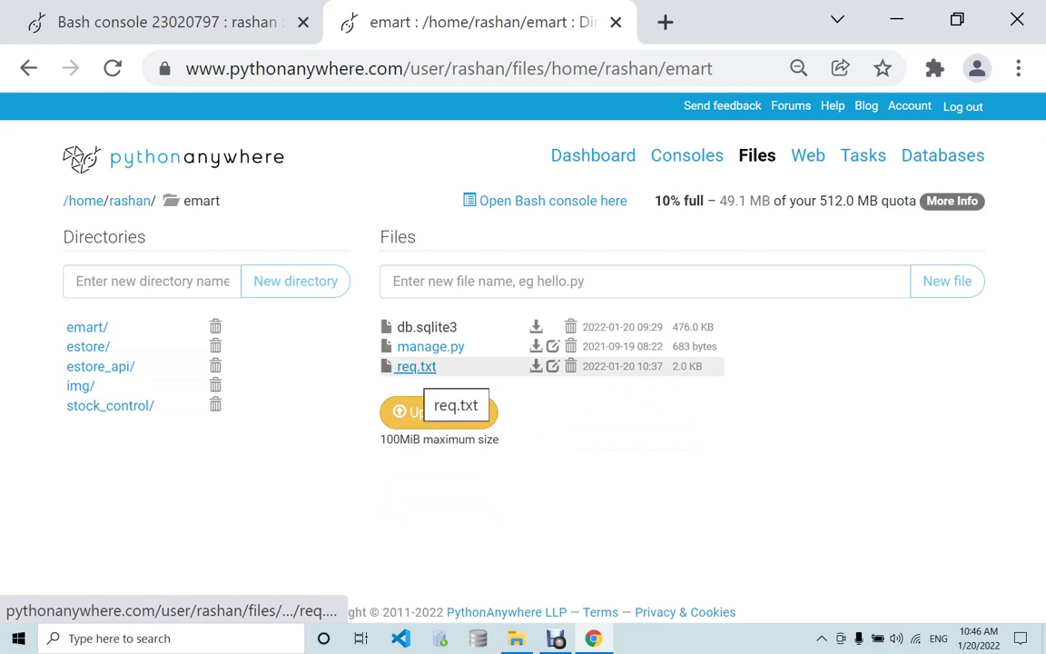
left_click(415, 366)
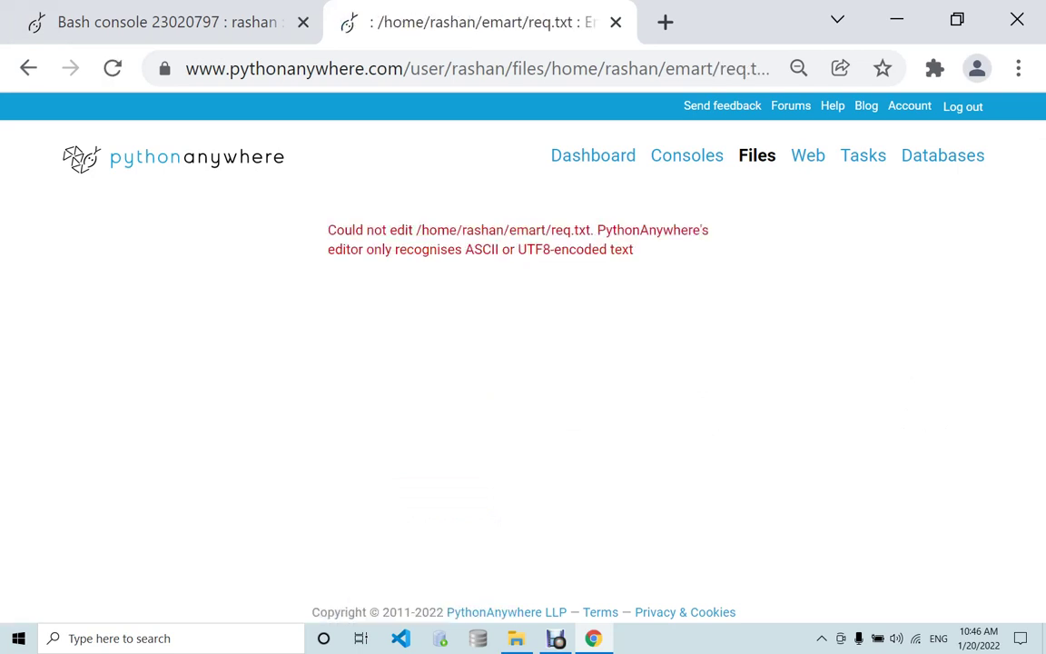
left_click(28, 68)
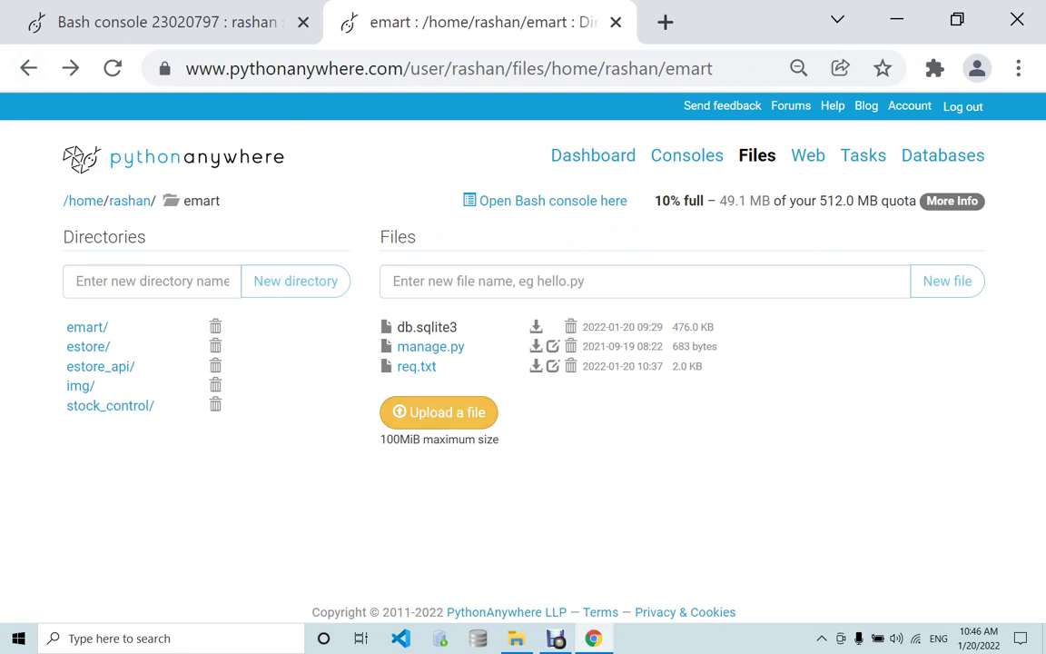
- Open the local emart req file maximized in Notepad to compare package versions like Django==3.1.2
mouse_move(516, 638)
left_click(486, 558)
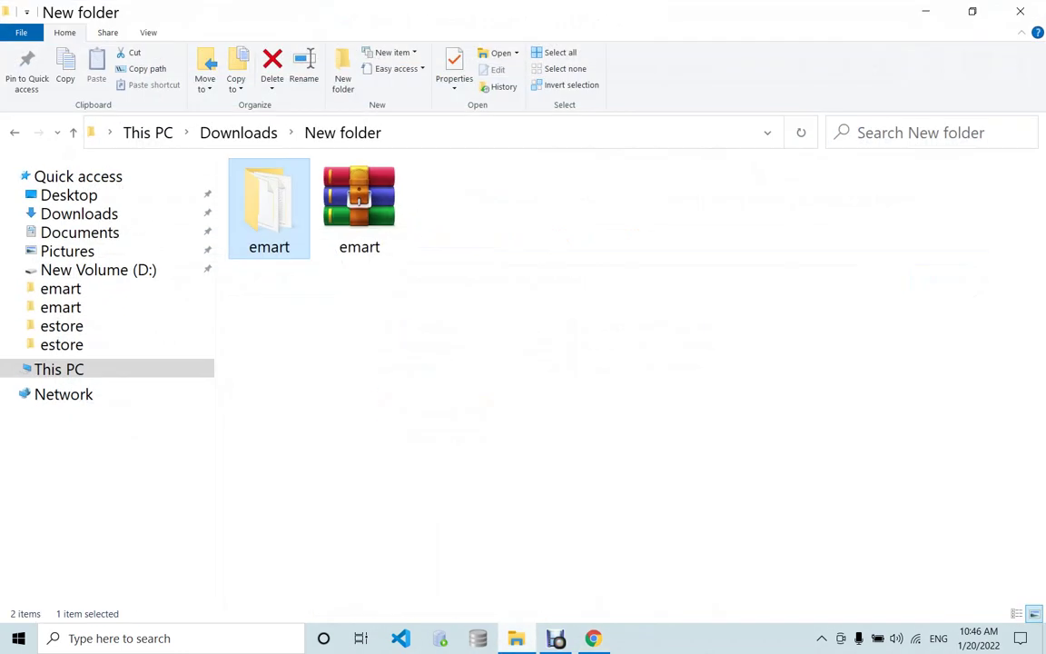
double_click(268, 209)
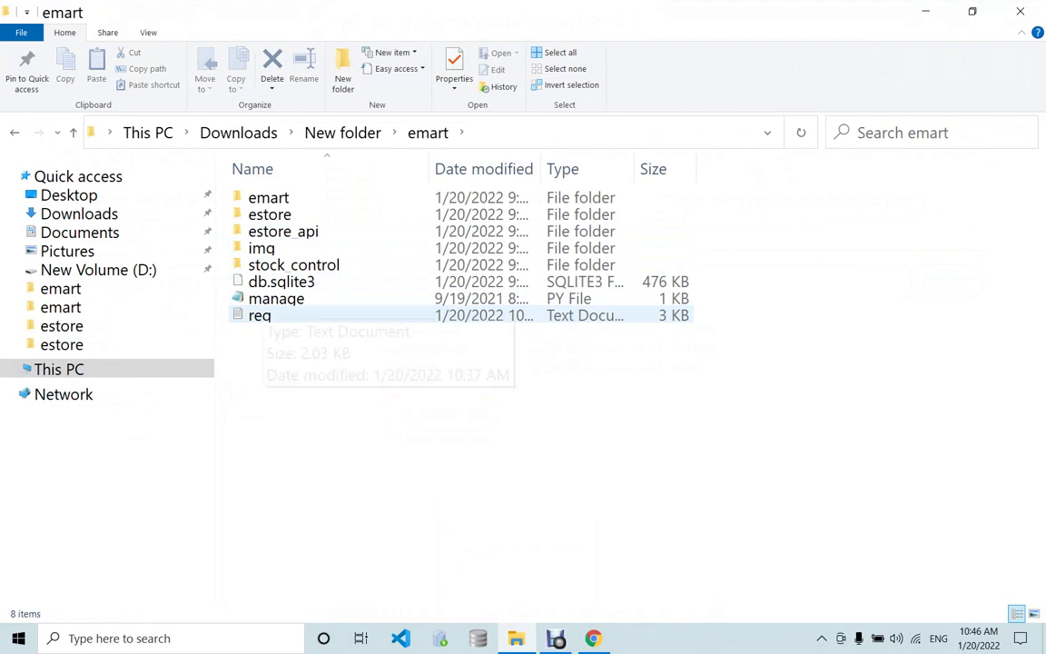
double_click(259, 315)
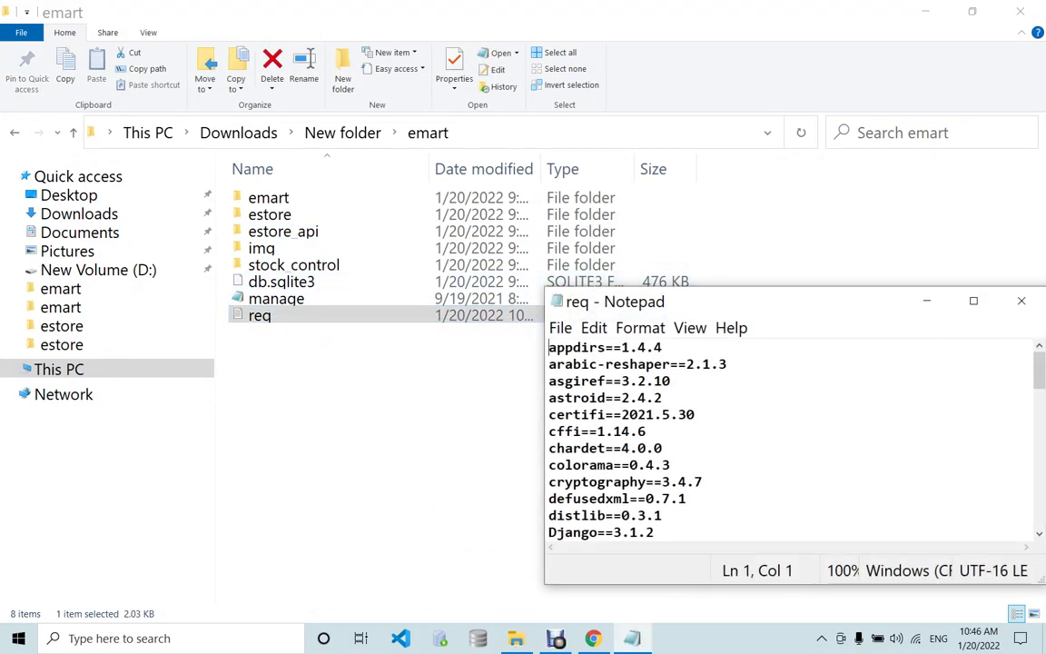
key("super+Up")
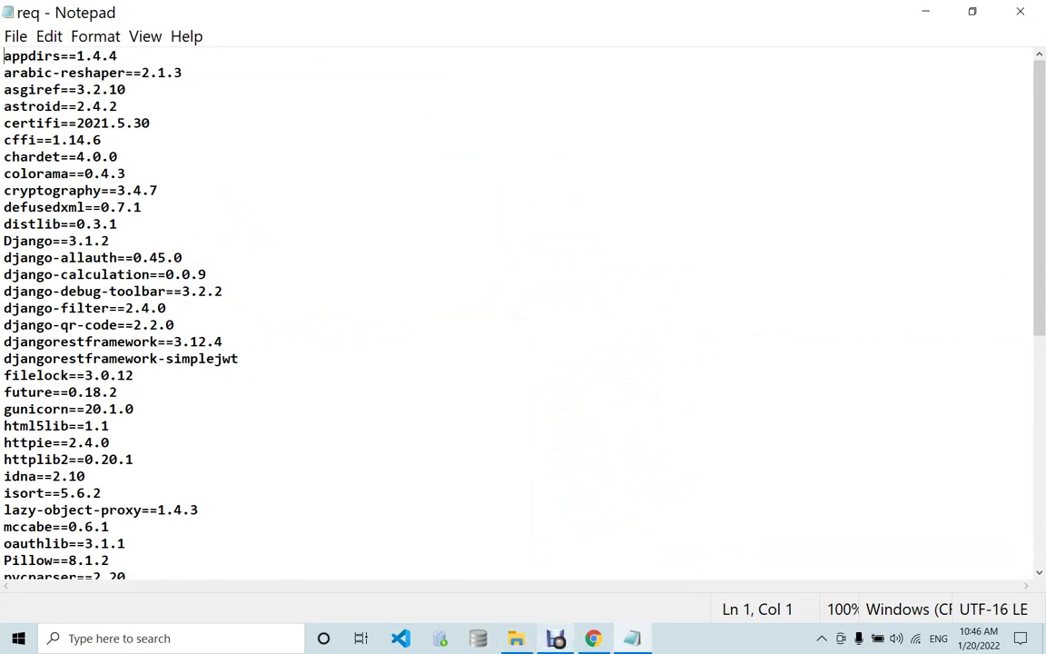
left_click(593, 639)
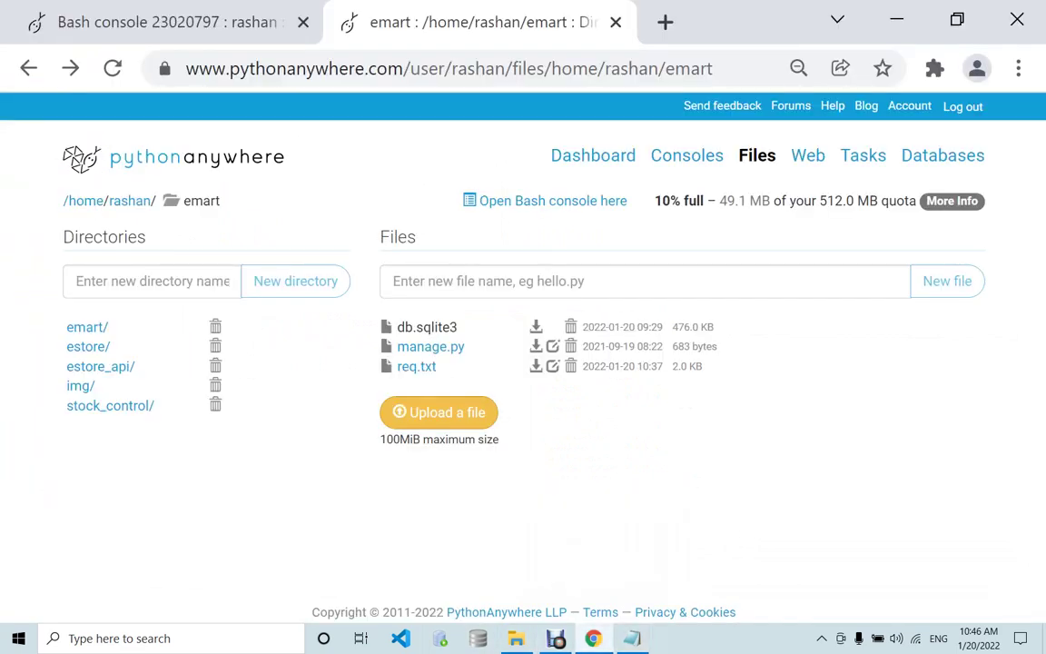
- In Bash, list the home folder, cd into emart, list its files, and type 'pip install req.txt'
left_click(163, 22)
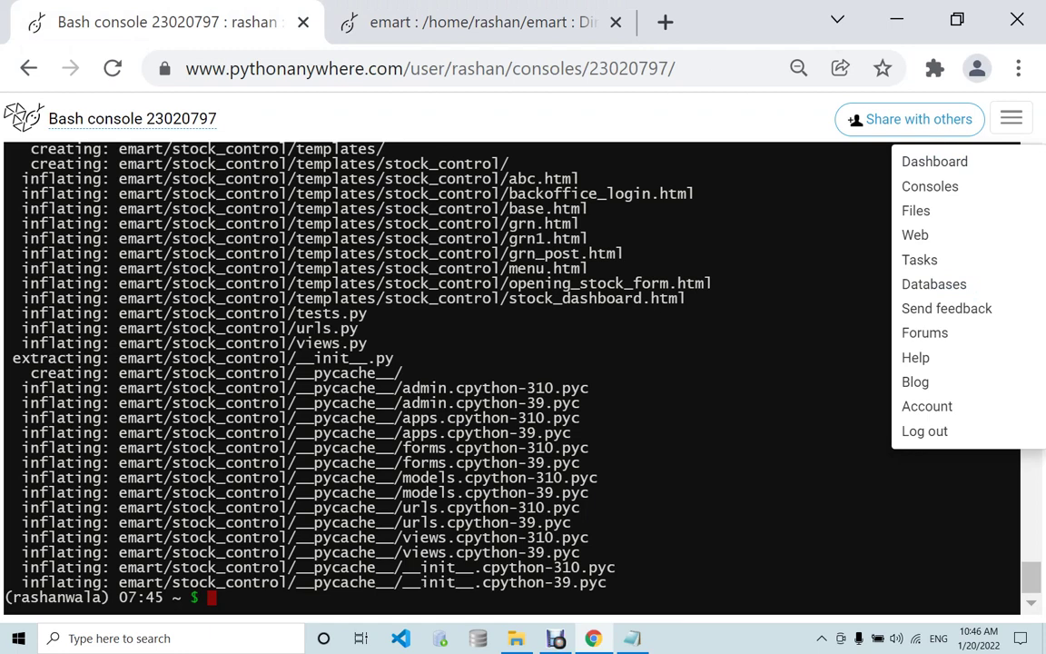
type("dir")
key("Return")
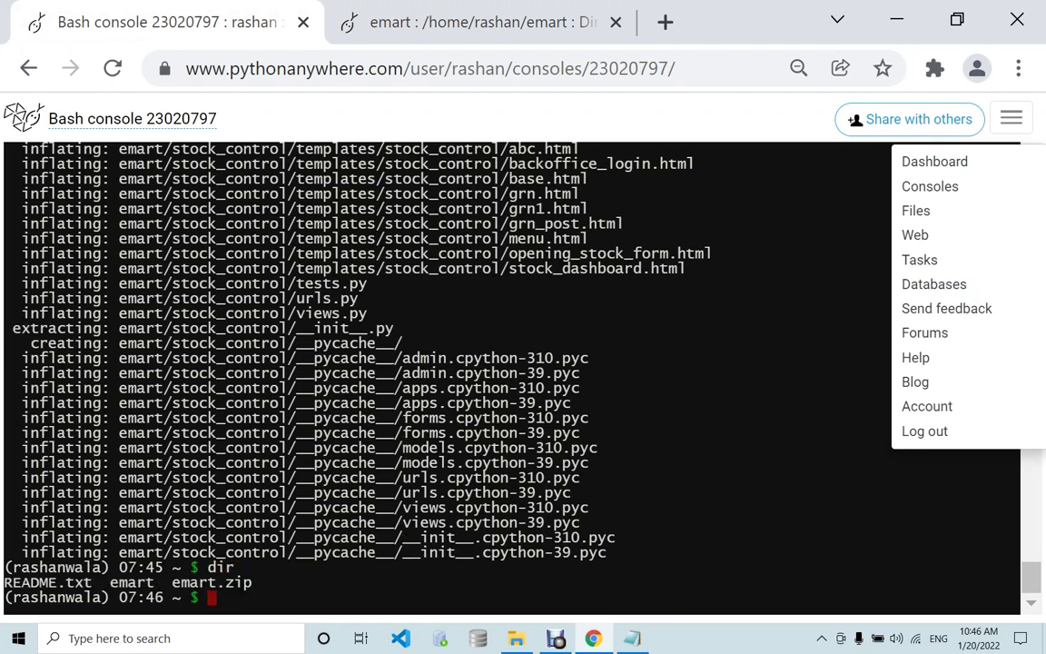
type("cd emart")
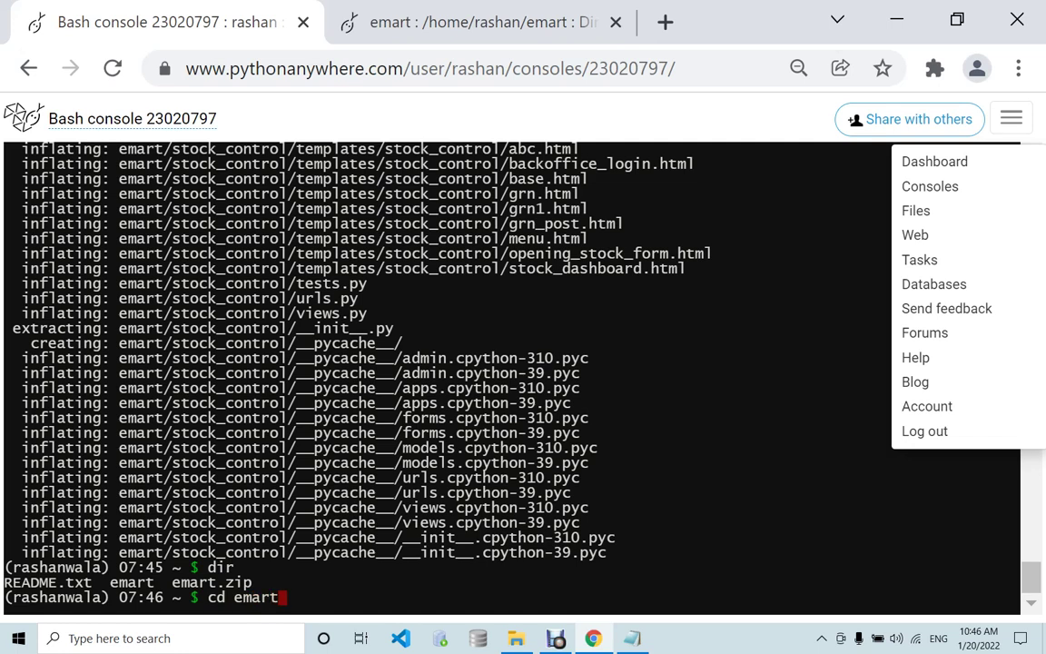
key("Return")
type("dir")
key("Return")
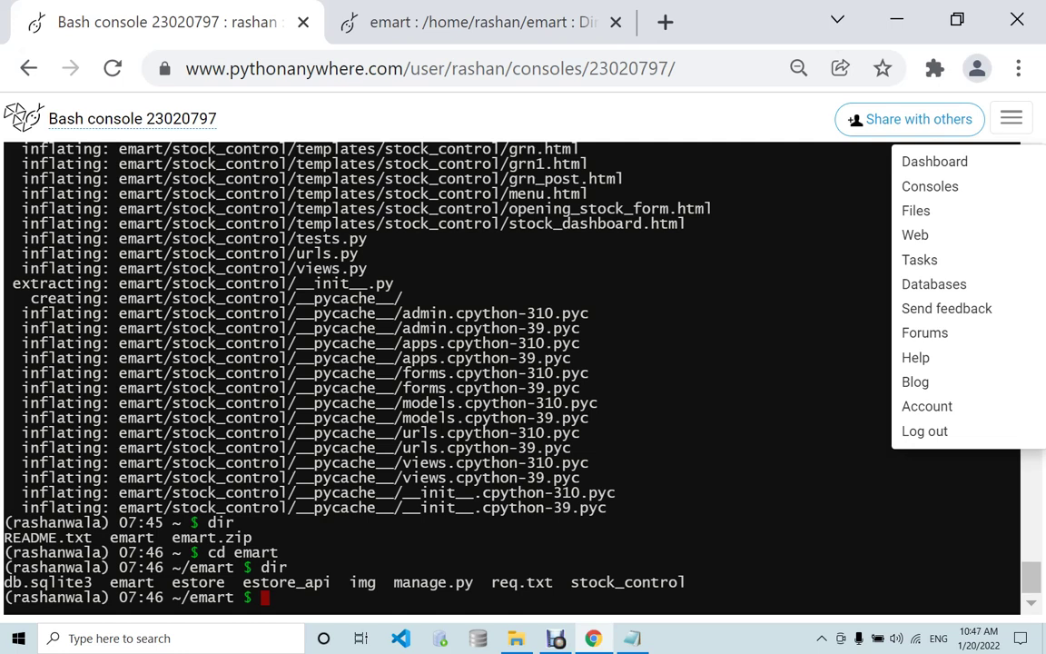
type("pip insta")
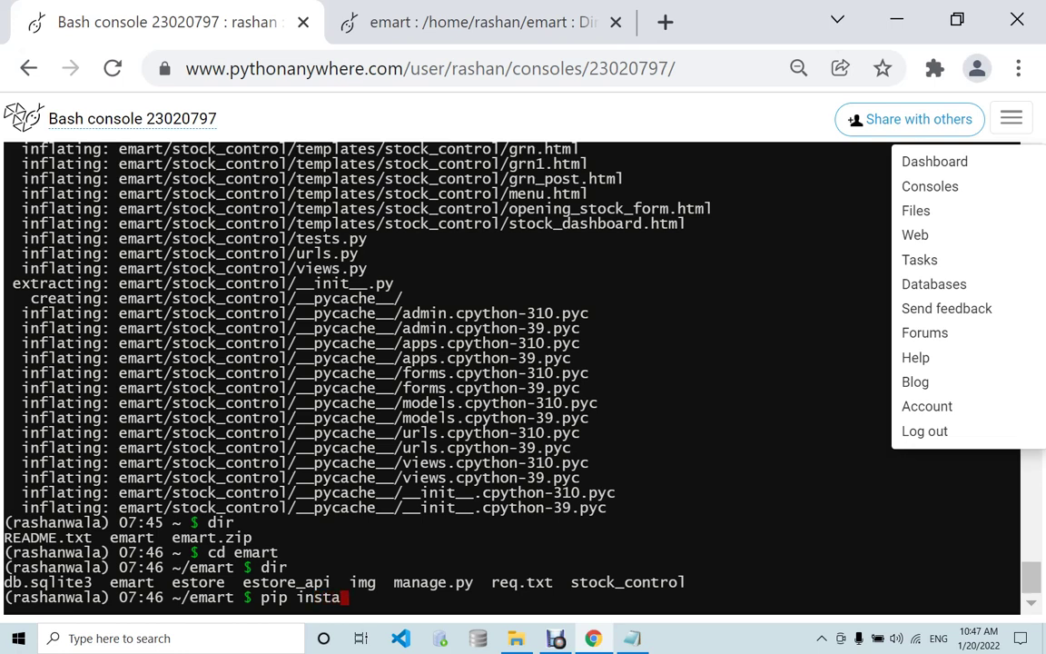
type("ll req.txt")
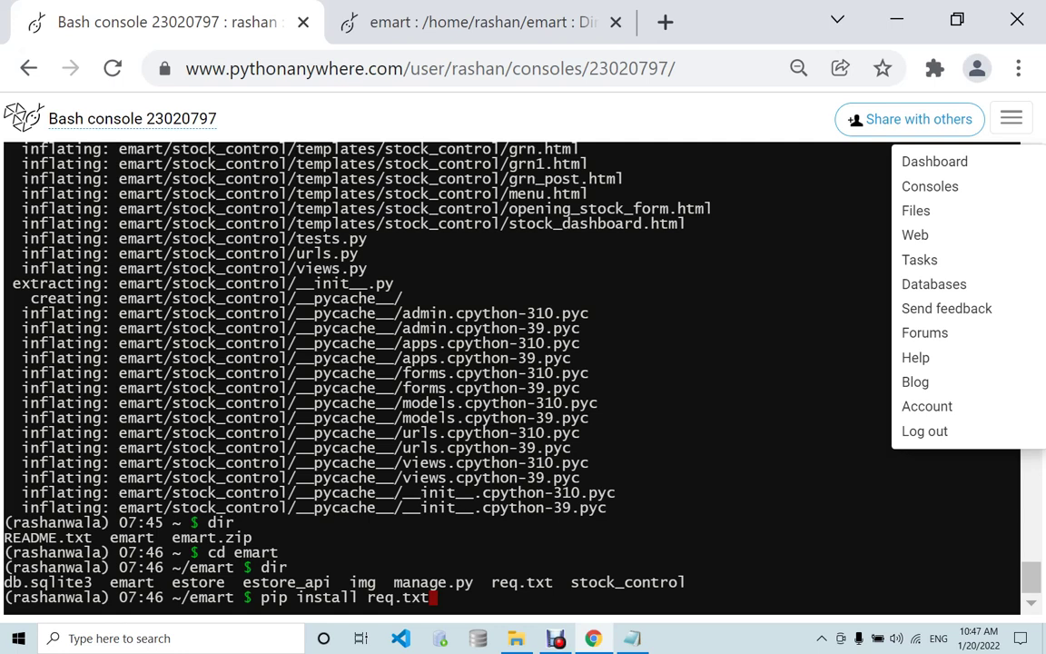
- Run 'pip install req.txt', which fails with no matching distribution, and recall the command
key("Return")
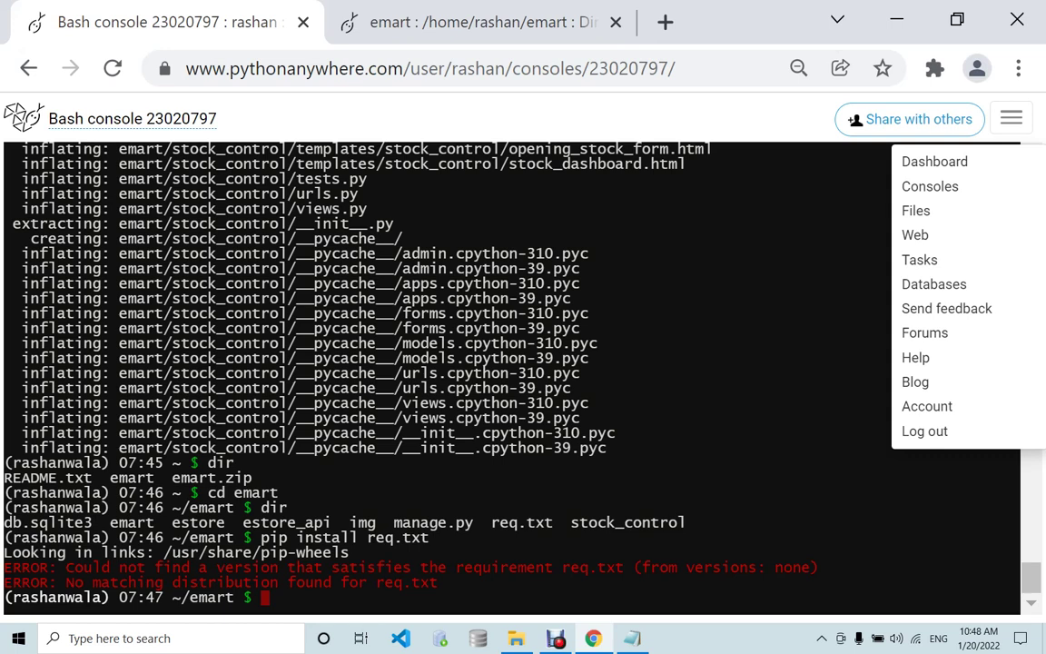
key("Up")
- Install the packages listed in req.txt with 'pip install -r req.txt'
key("Left")
key("Left")
key("Left")
key("Left")
key("Left")
key("Left")
key("Left")
type("-")
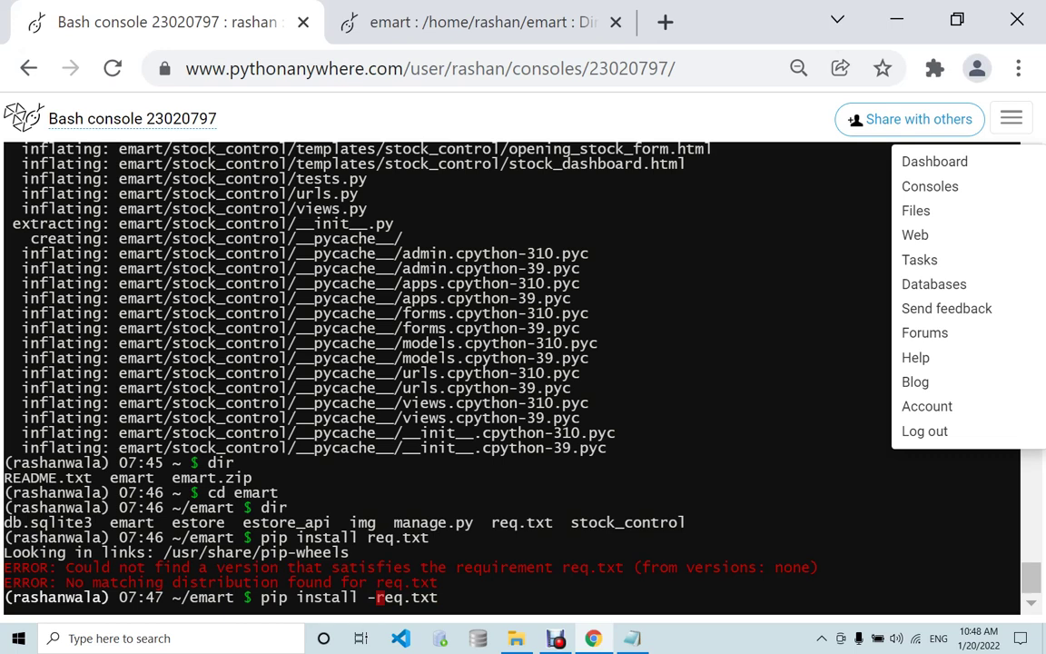
type("r")
key("Right")
key("Right")
key("Right")
key("Right")
key("Right")
key("Right")
key("Right")
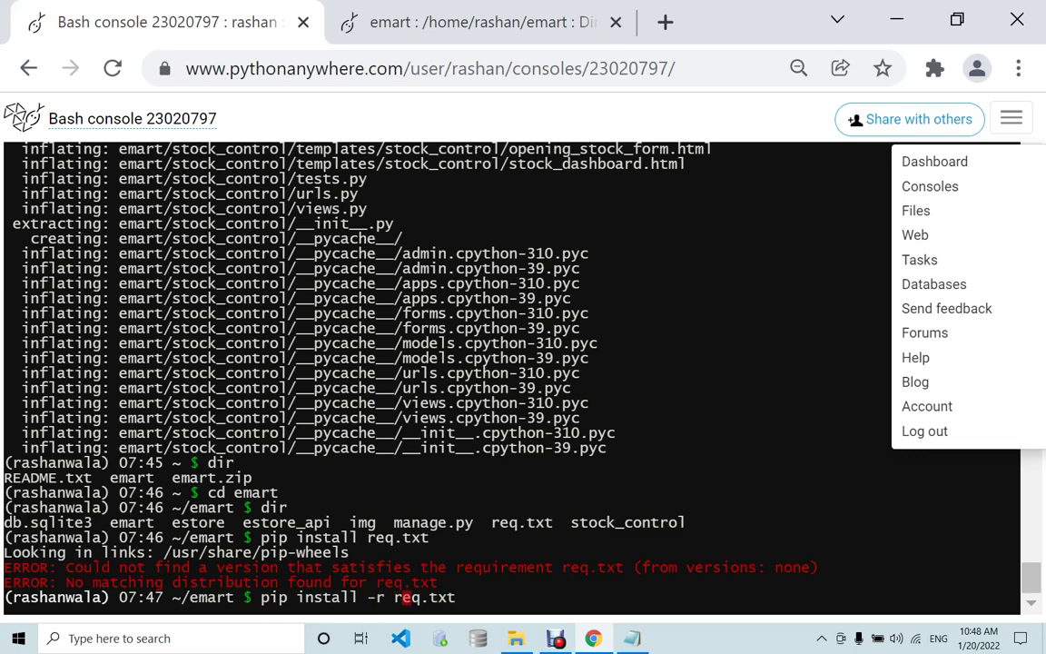
key("Return")
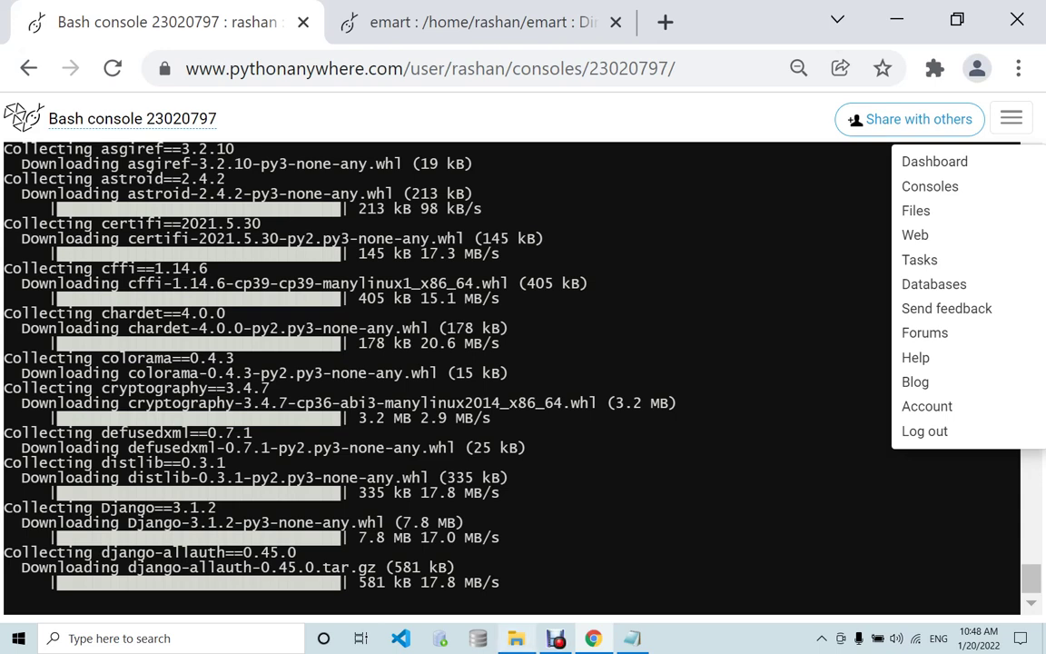
- Close the local req Notepad window and show the Windows desktop
key("alt+Tab")
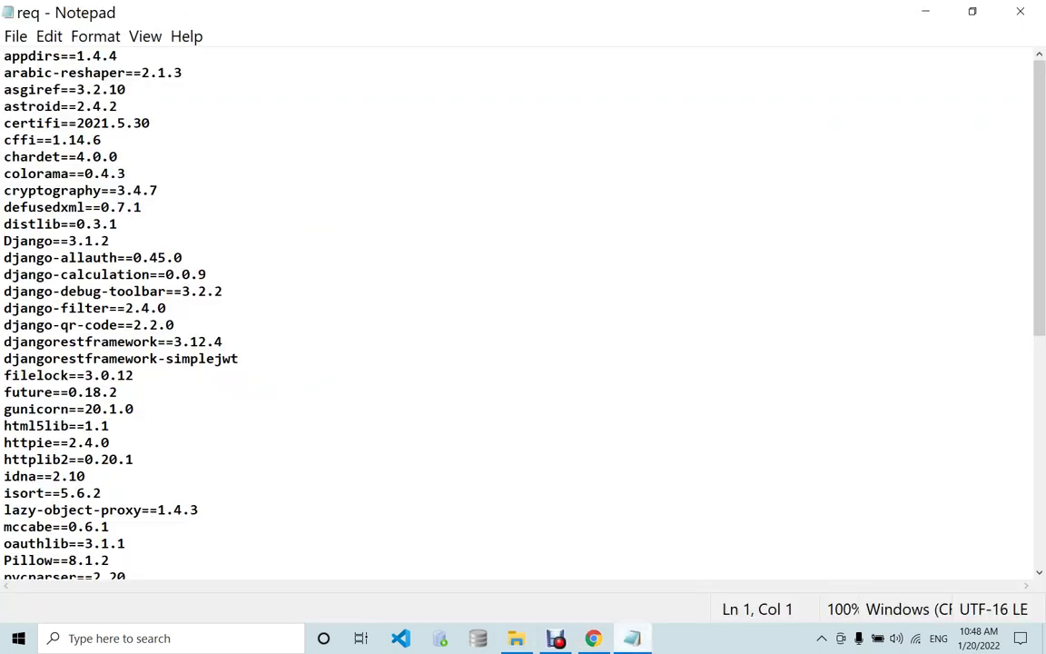
key("alt+F4")
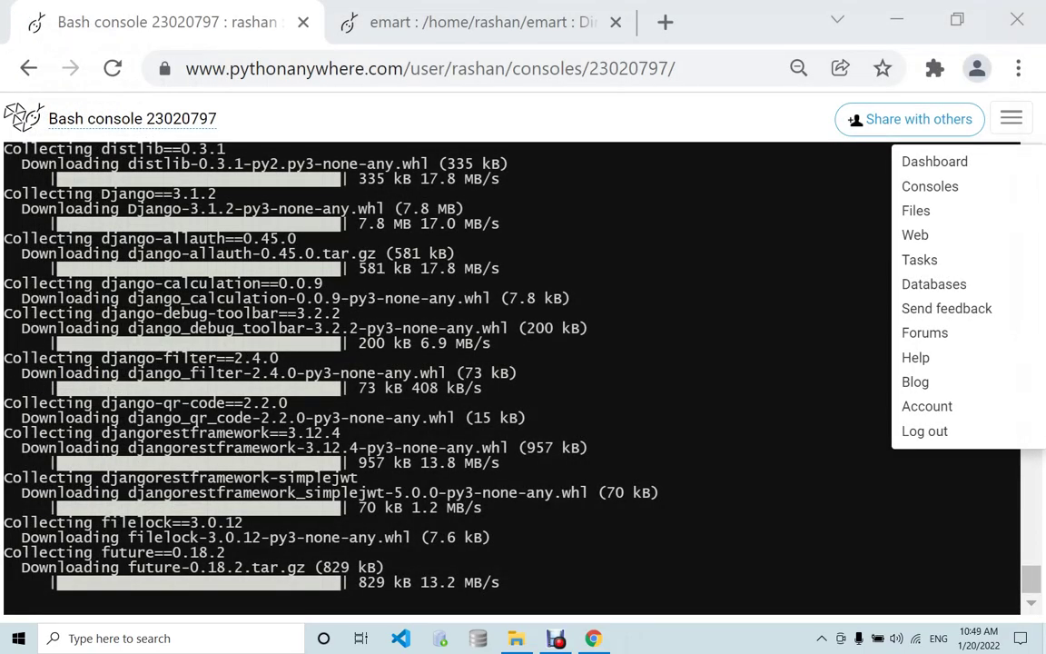
key("super+d")
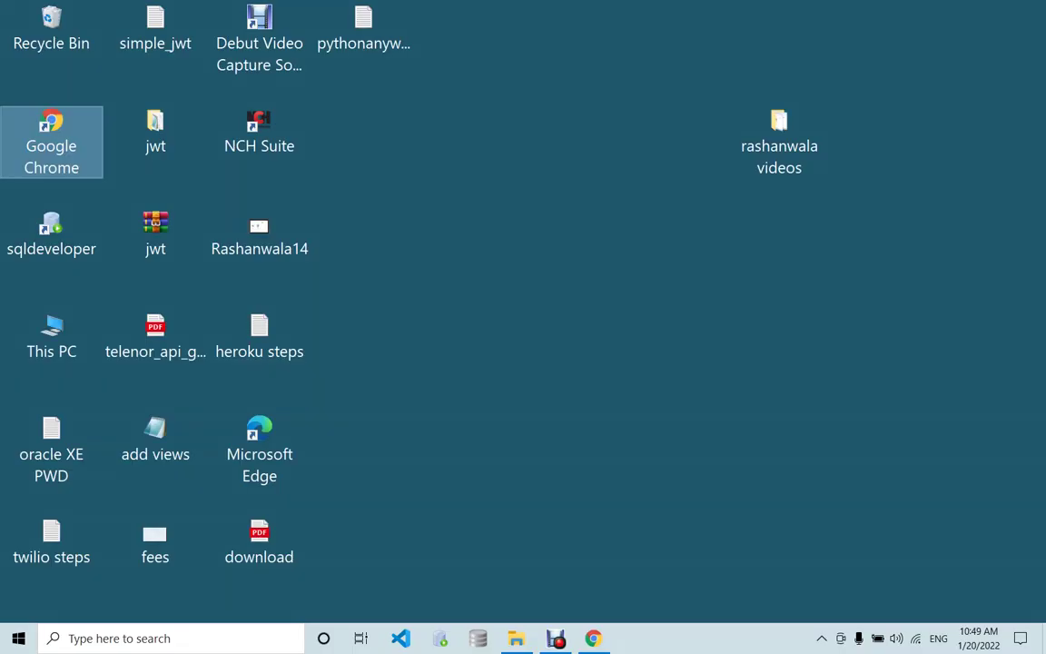
- Copy the 'pip install django-qr-code' line from the pythonanywheresteps notes, then minimise them
double_click(364, 28)
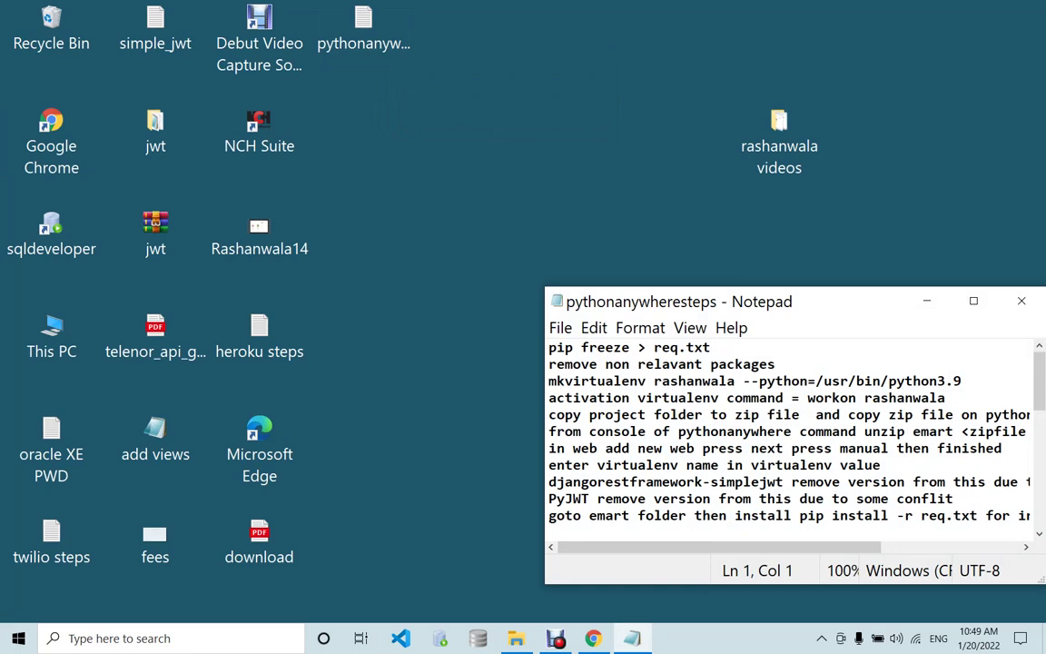
key("super+Up")
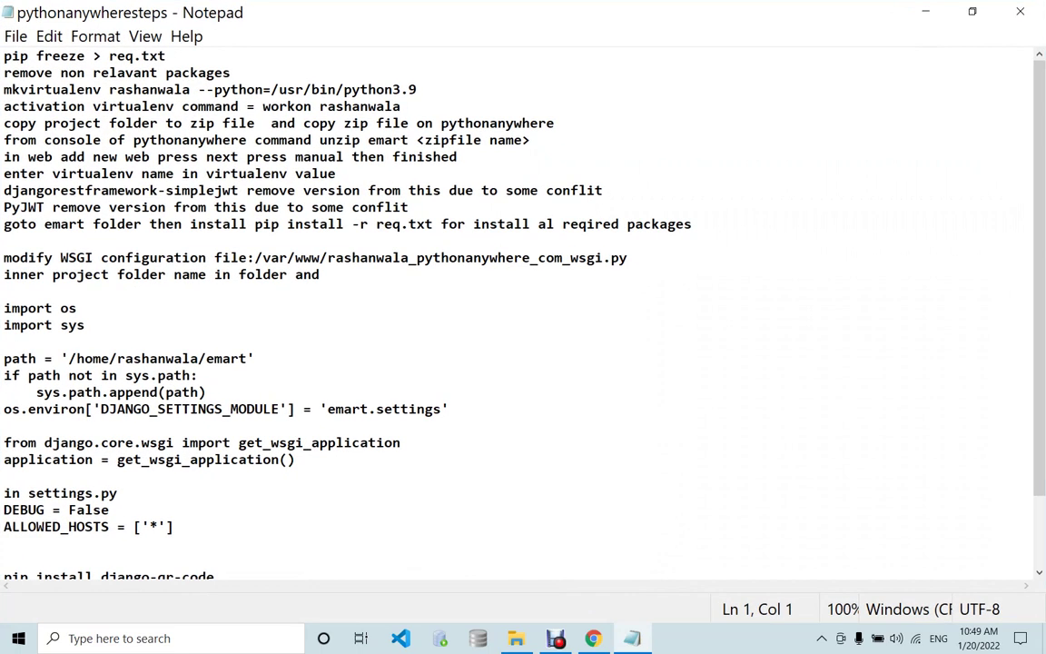
left_click(76, 308)
key("Down")
key("Down")
key("Down")
key("Down")
key("Down")
key("Down")
key("Down")
key("Down")
key("Down")
key("Down")
key("Down")
key("Down")
key("Down")
key("Down")
key("Down")
key("Down")
key("Down")
key("Down")
key("Down")
key("Down")
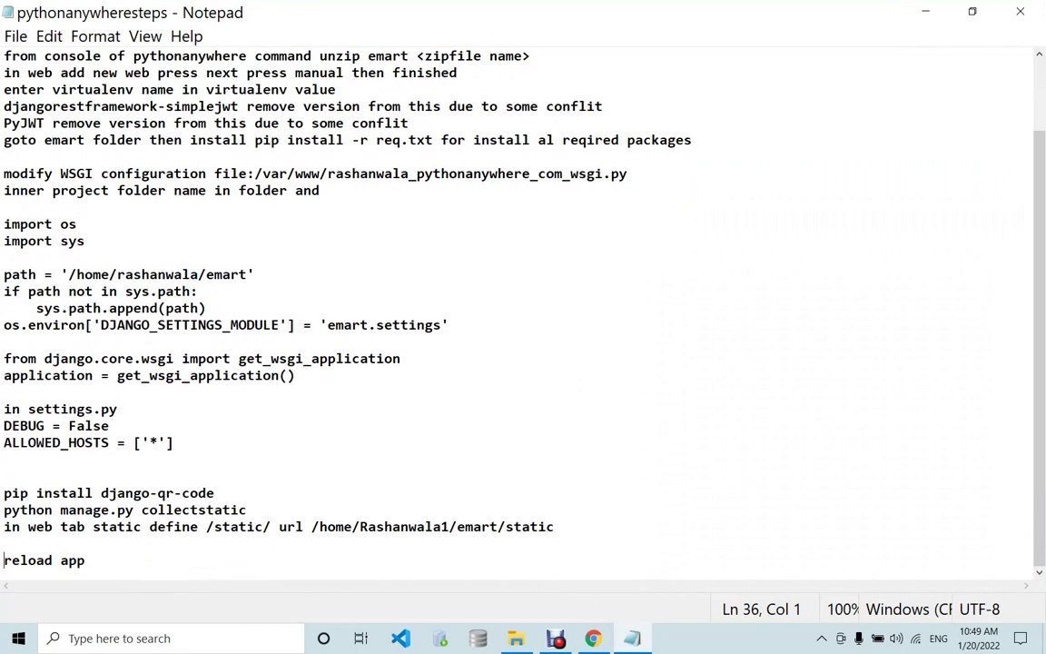
key("Up")
key("Up")
key("Up")
key("Up")
key("End")
key("shift+Left")
key("shift+Left")
key("shift+Left")
key("shift+Left")
key("shift+Left")
key("shift+Left")
key("shift+Left")
key("shift+Left")
key("shift+Left")
key("shift+Left")
key("shift+Left")
key("shift+Left")
key("shift+Left")
key("shift+Left")
key("shift+Left")
key("shift+Left")
key("shift+Left")
key("shift+Left")
key("shift+Left")
key("shift+Left")
key("ctrl+c")
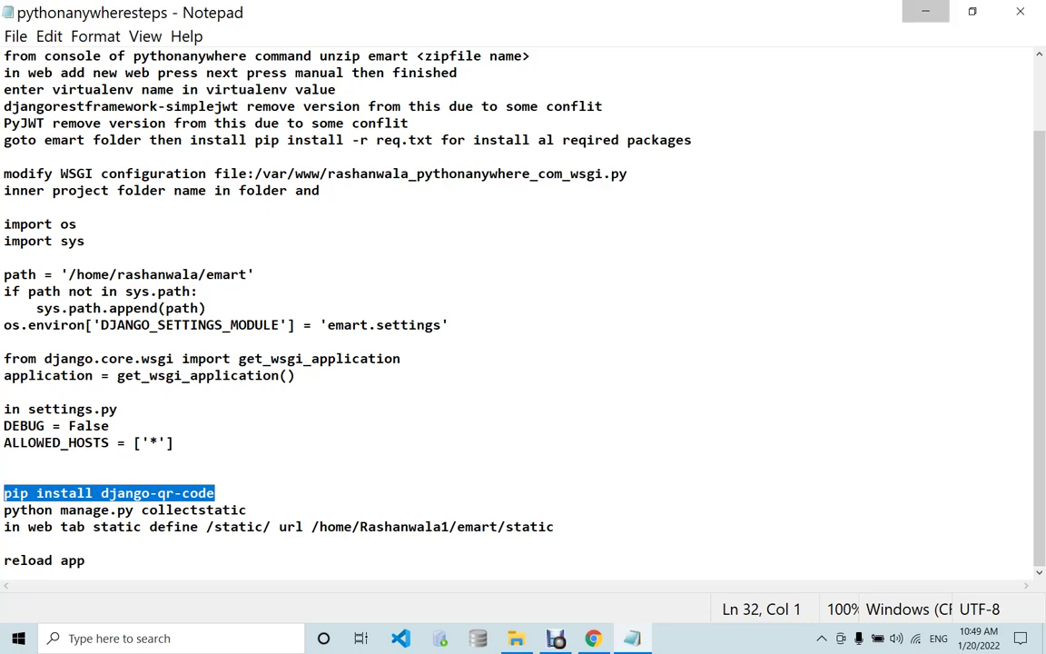
key("super+d")
- Bring the browser back and open the Consoles page in a new tab
mouse_move(593, 638)
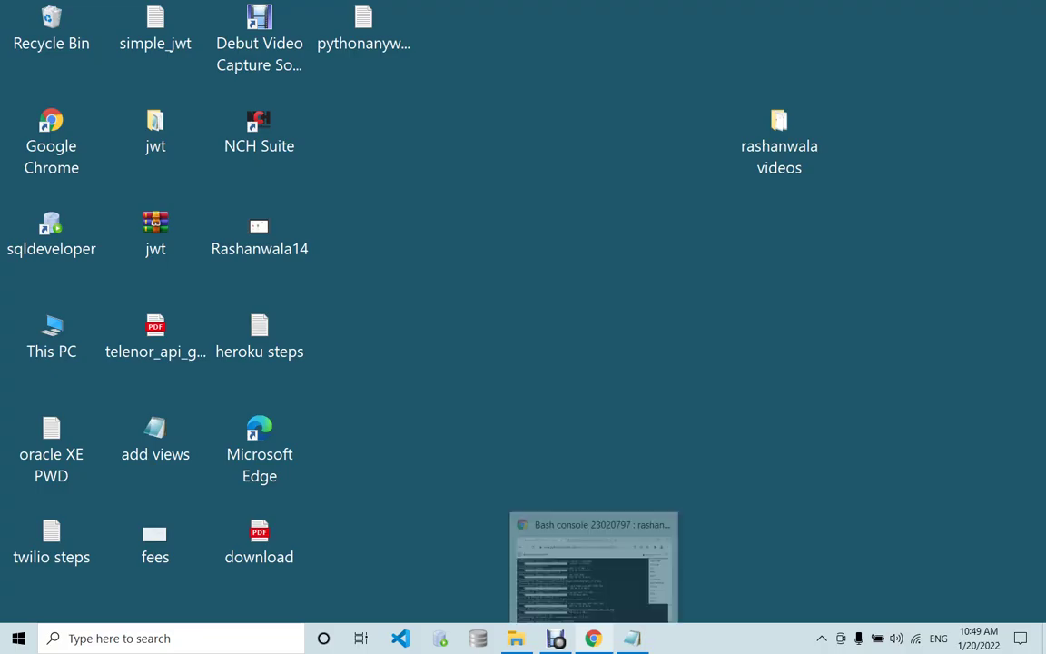
left_click(593, 568)
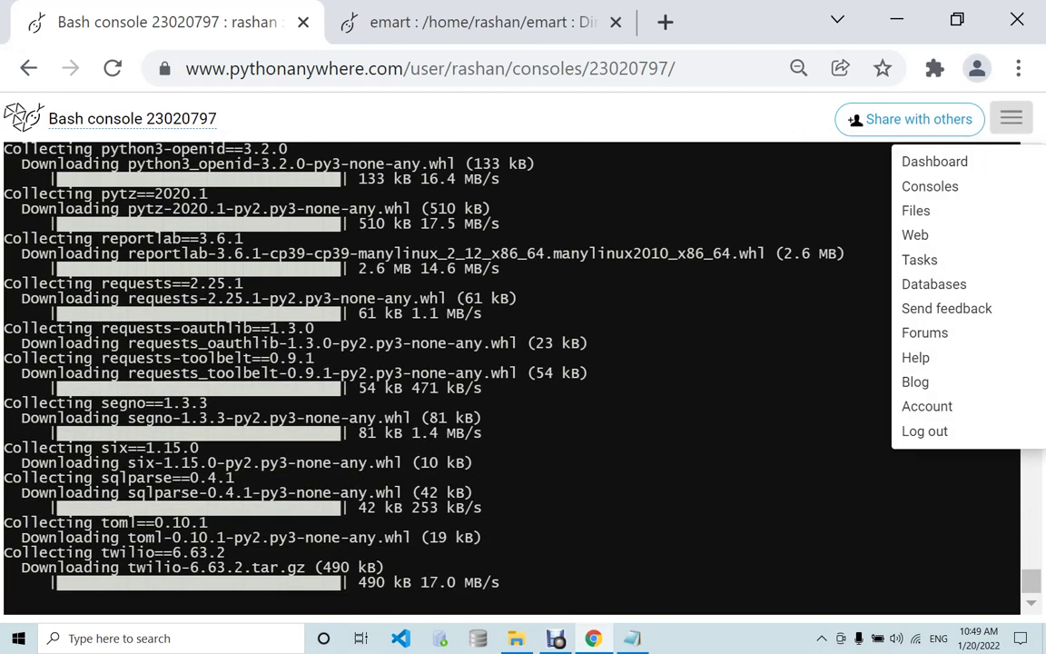
left_click(1011, 119)
left_click(1010, 119)
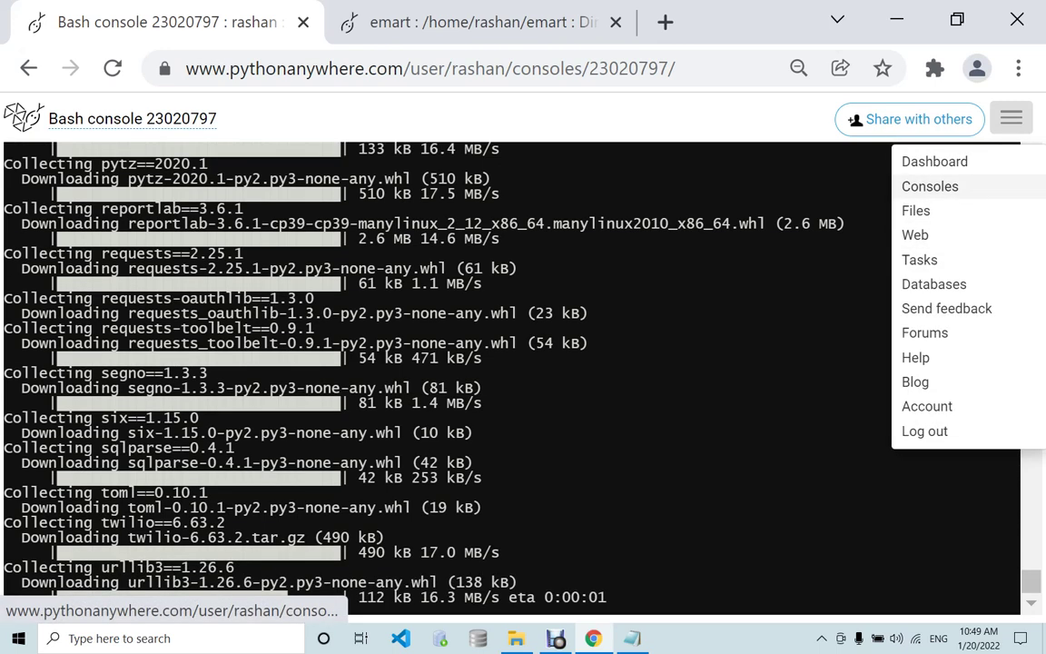
right_click(930, 186)
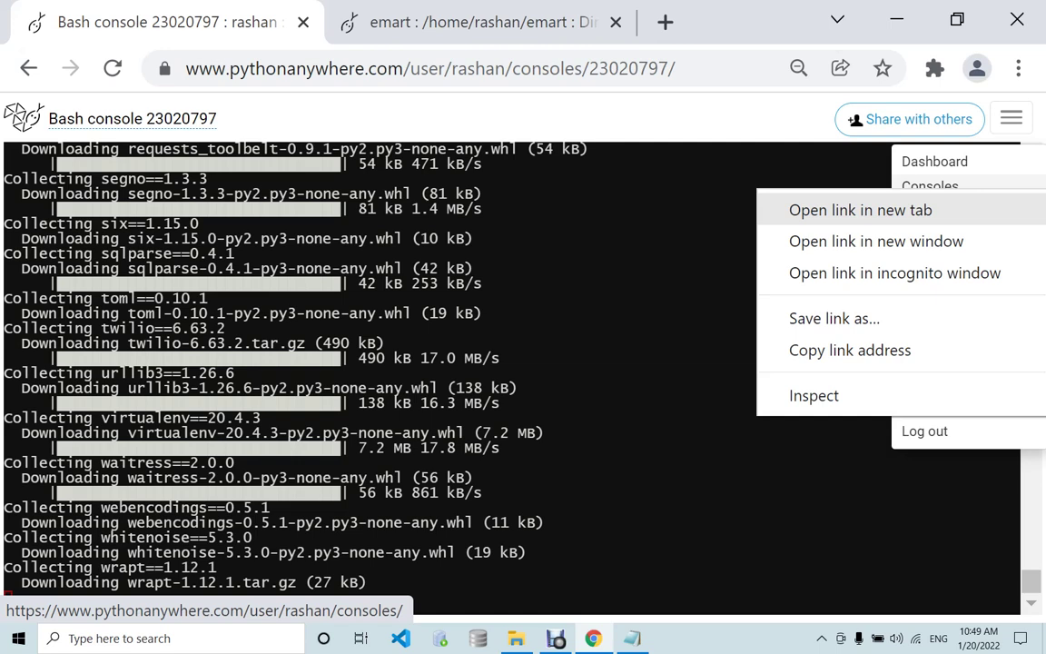
left_click(860, 209)
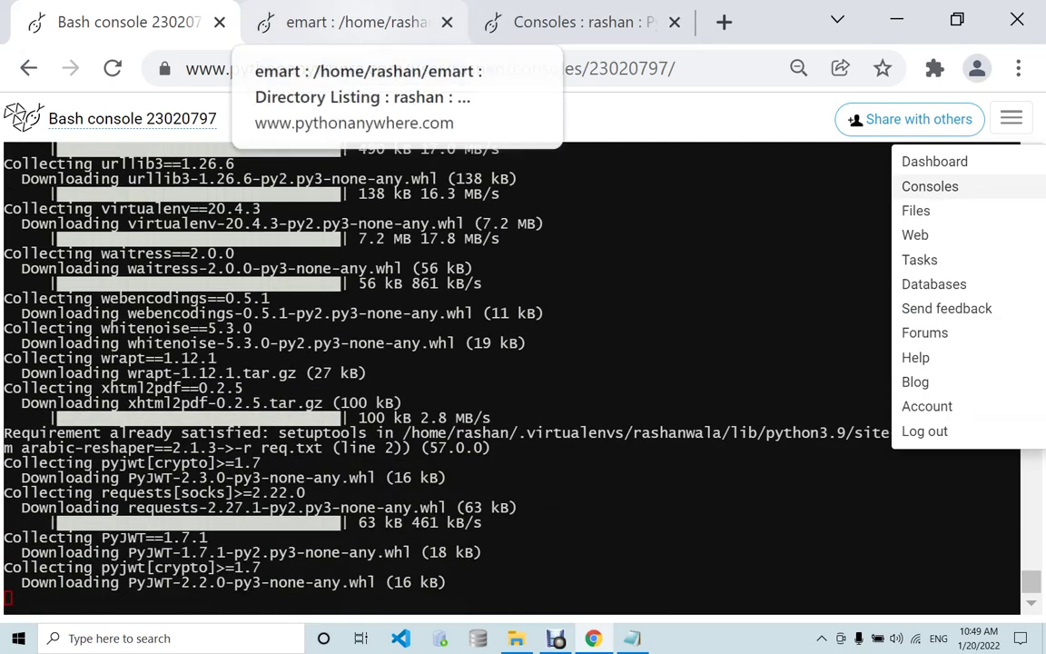
- Start a second Bash console in that tab and return to the first console
left_click(354, 24)
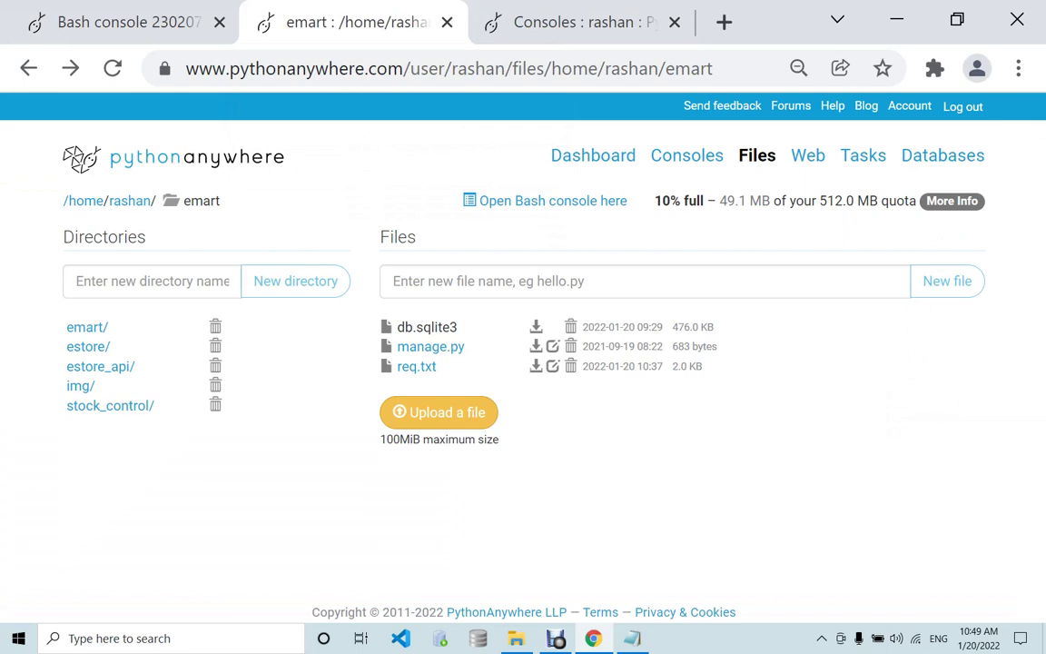
left_click(686, 155)
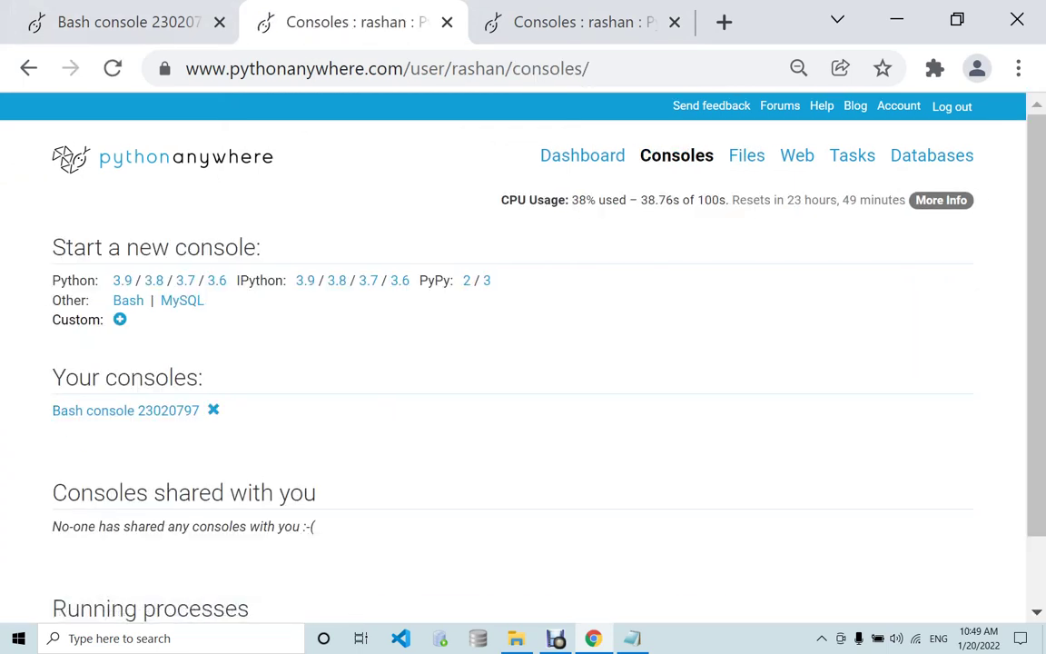
left_click(128, 301)
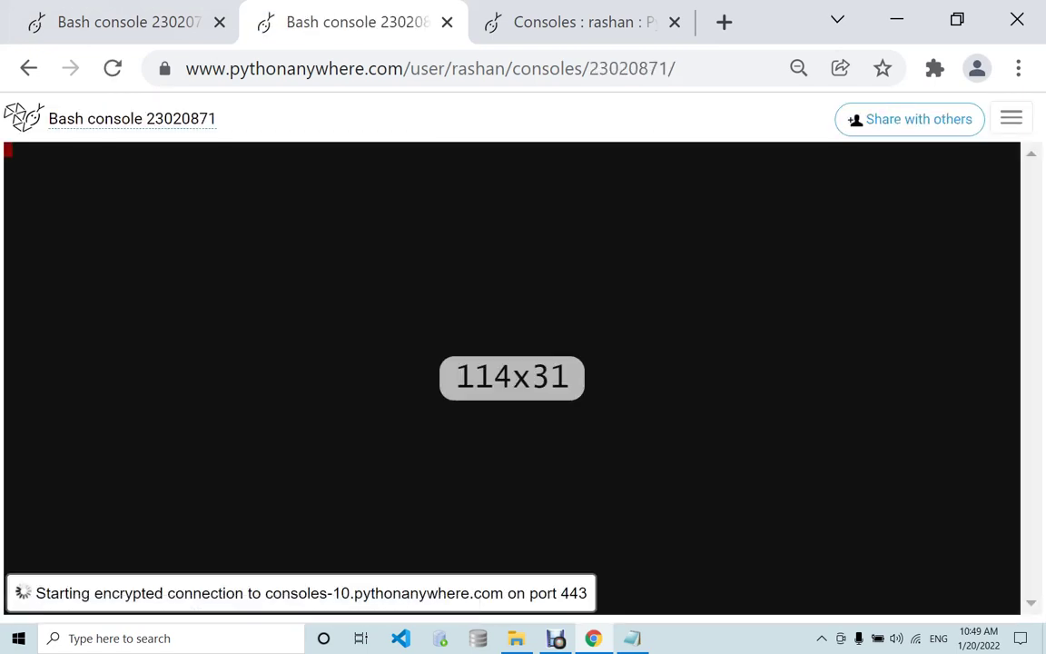
key("ctrl+1")
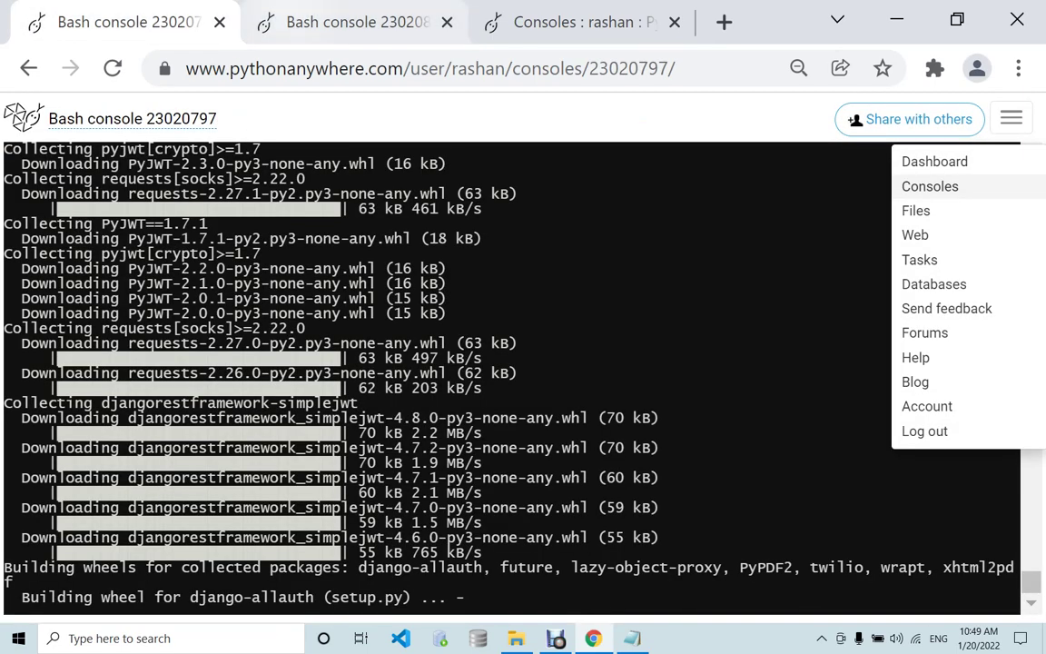
- Run 'pip install django-qr-code' in the second Bash console
left_click(355, 21)
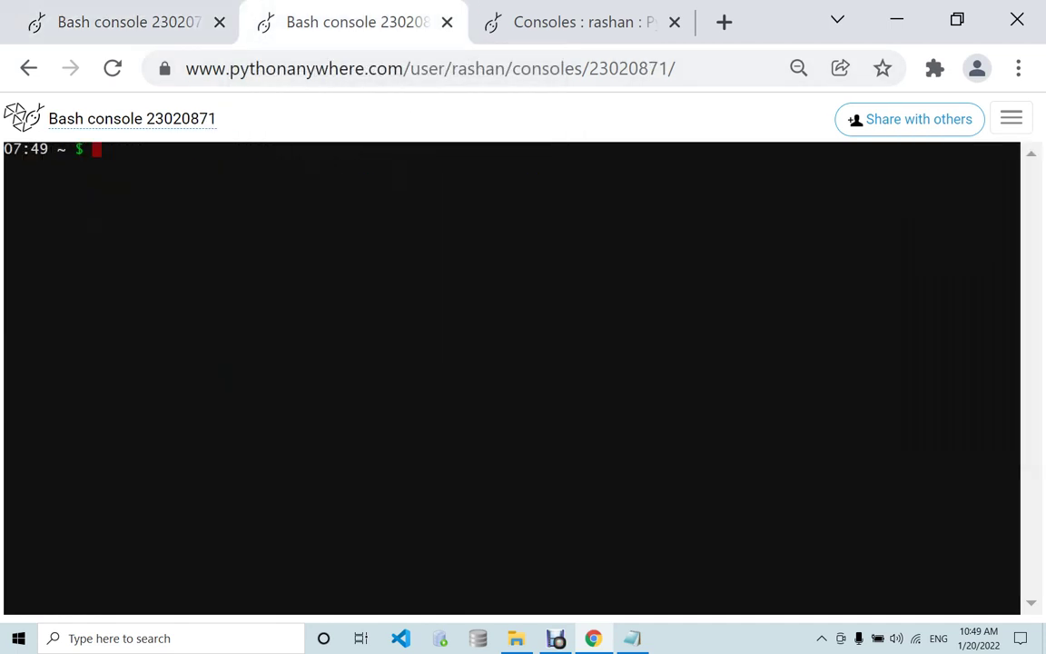
key("ctrl+v")
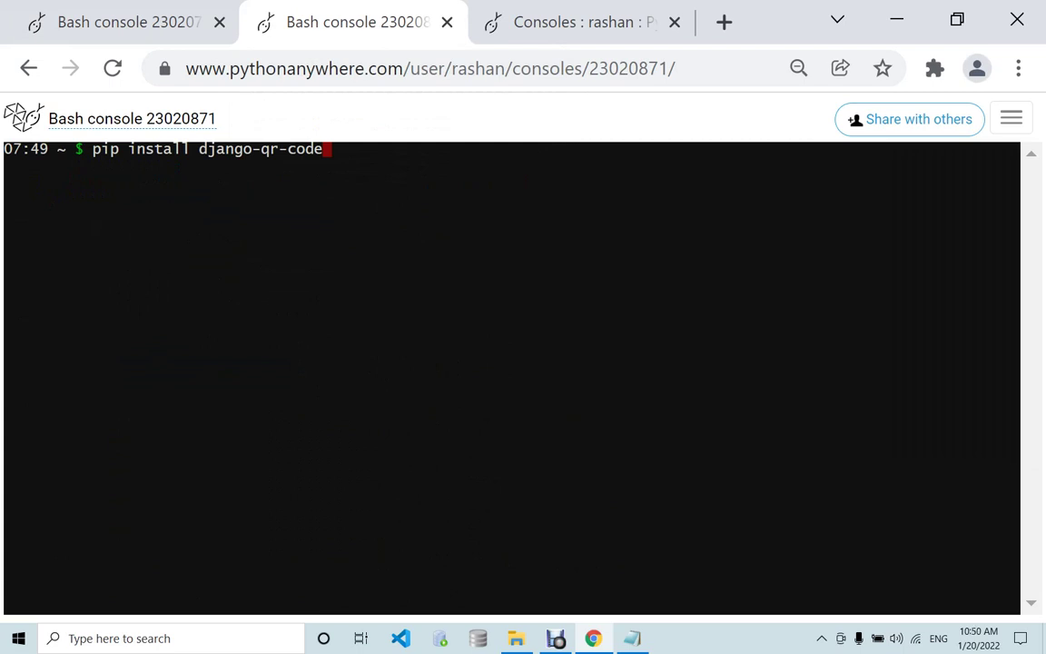
key("Return")
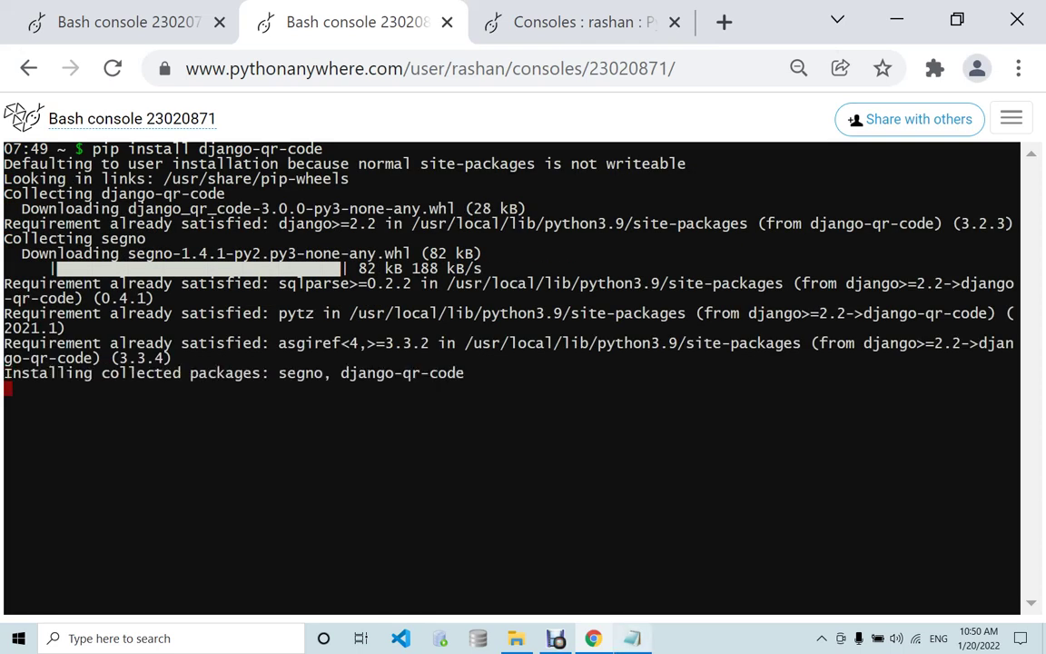
- Close the second console with exit after quit fails, checking the first install's progress
mouse_move(632, 638)
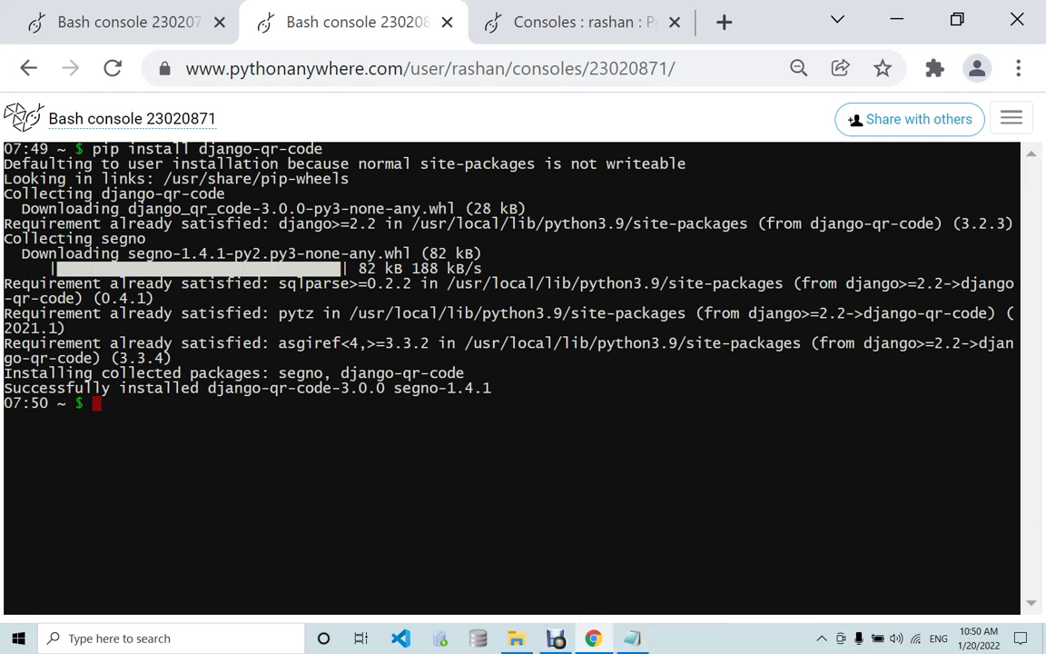
type("quit")
key("Return")
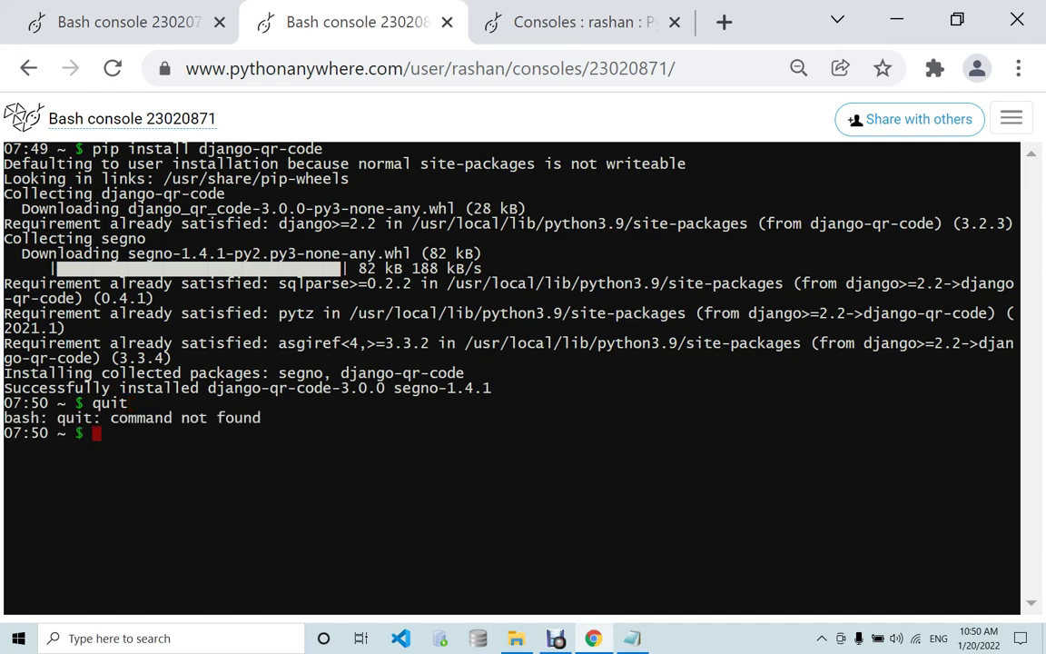
type("exit")
key("Return")
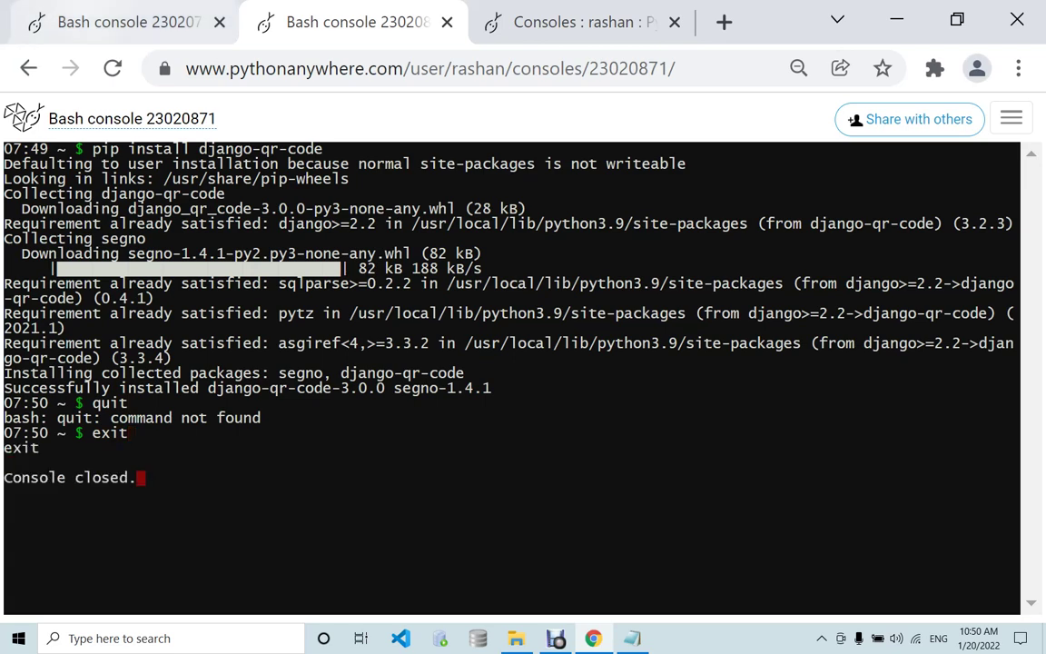
left_click(118, 22)
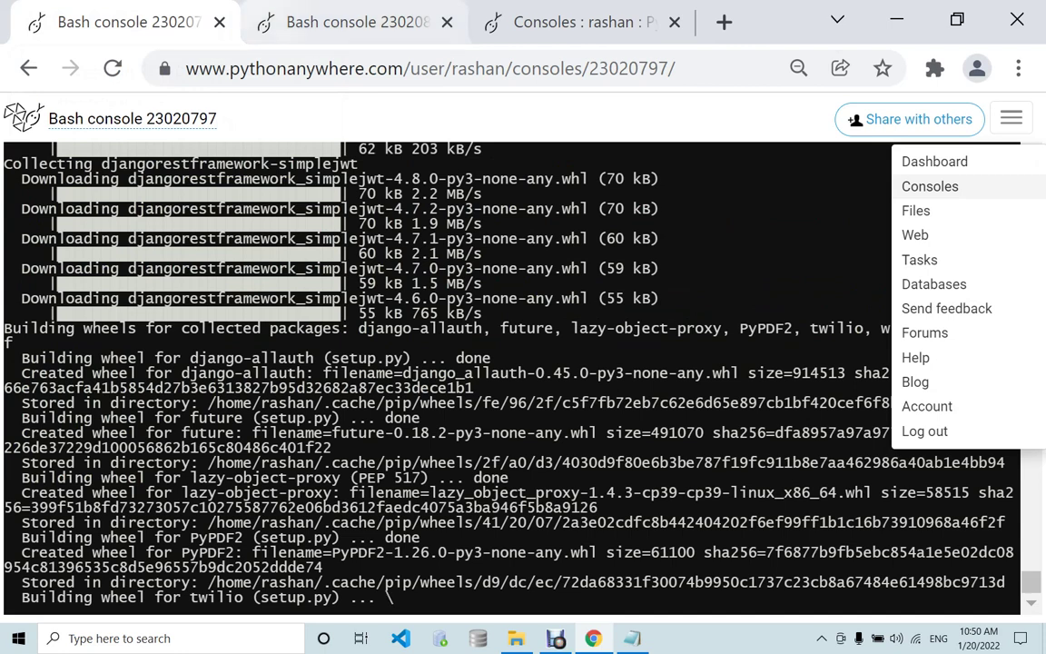
left_click(354, 21)
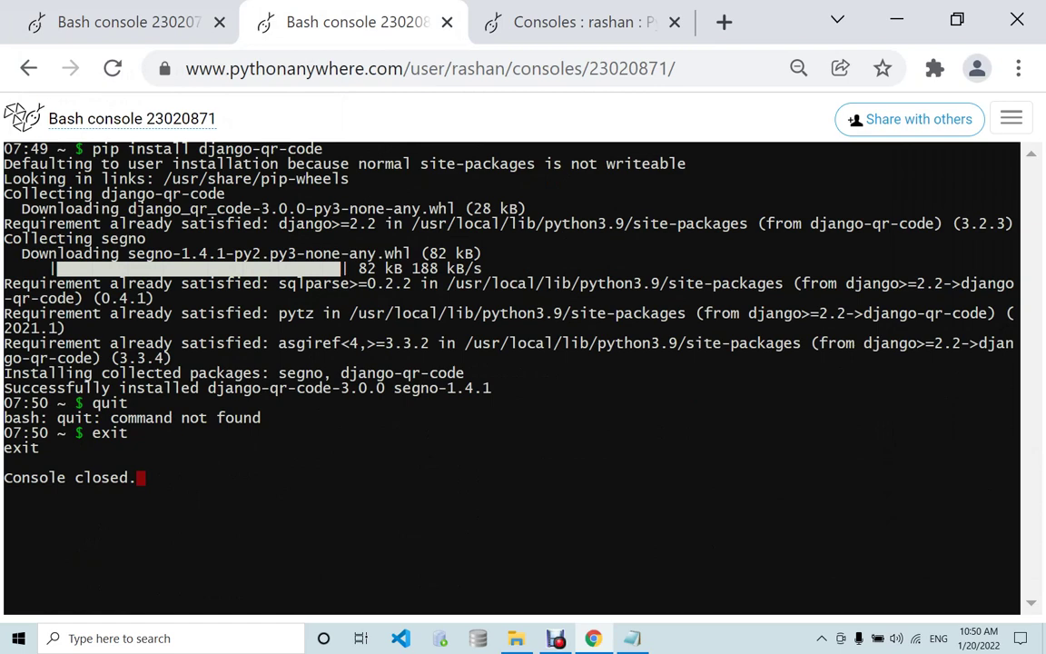
- Start adding a new web app from the Web page and accept the default domain
left_click(1011, 119)
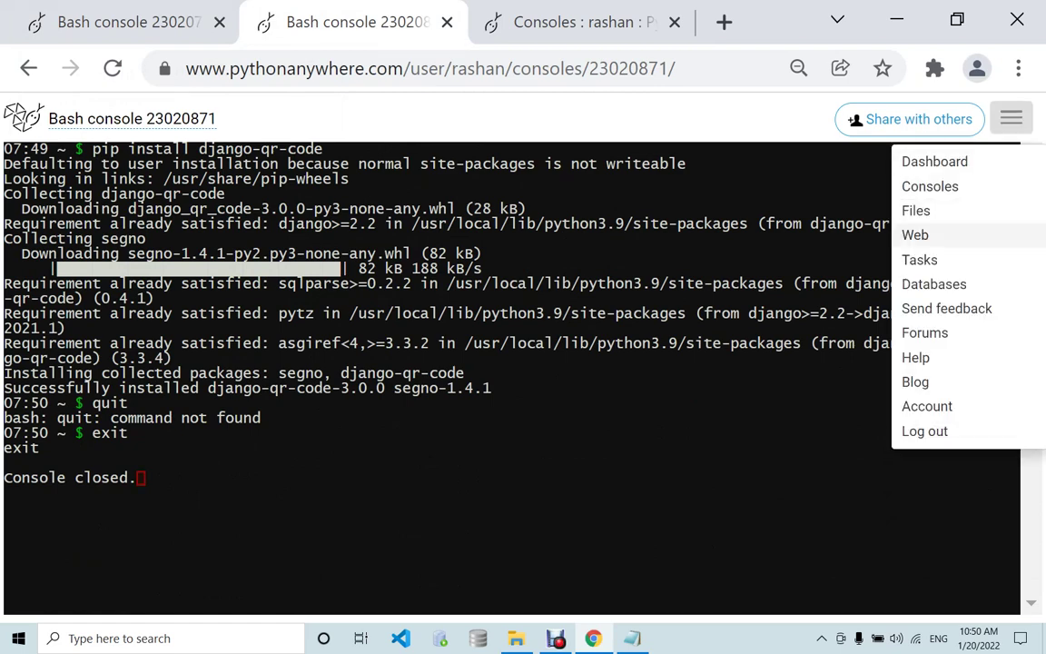
left_click(872, 168)
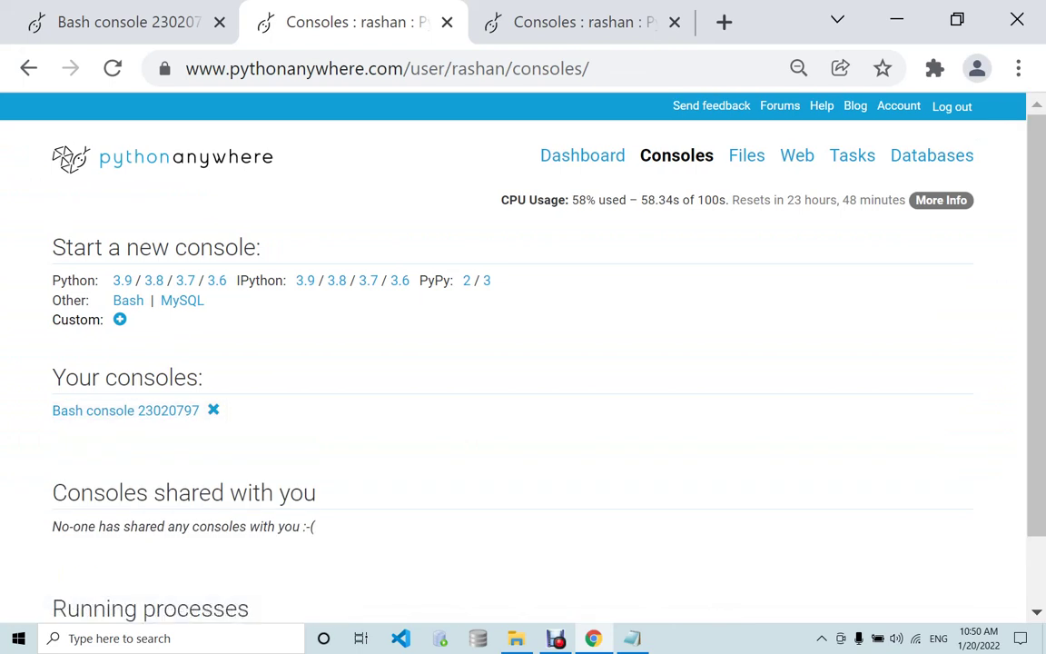
left_click(797, 155)
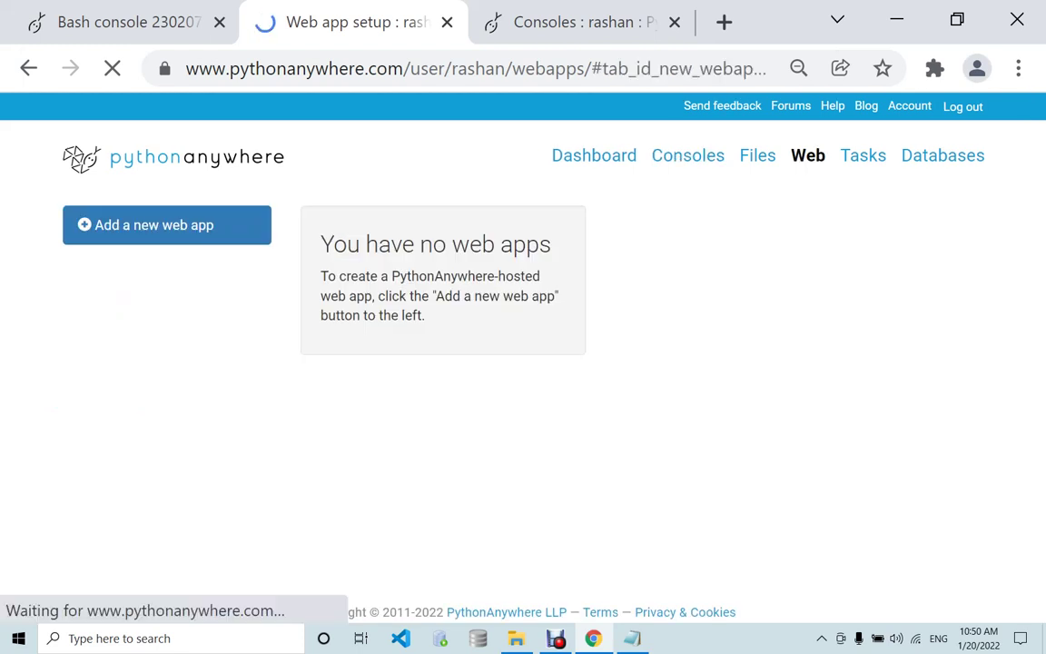
left_click(166, 224)
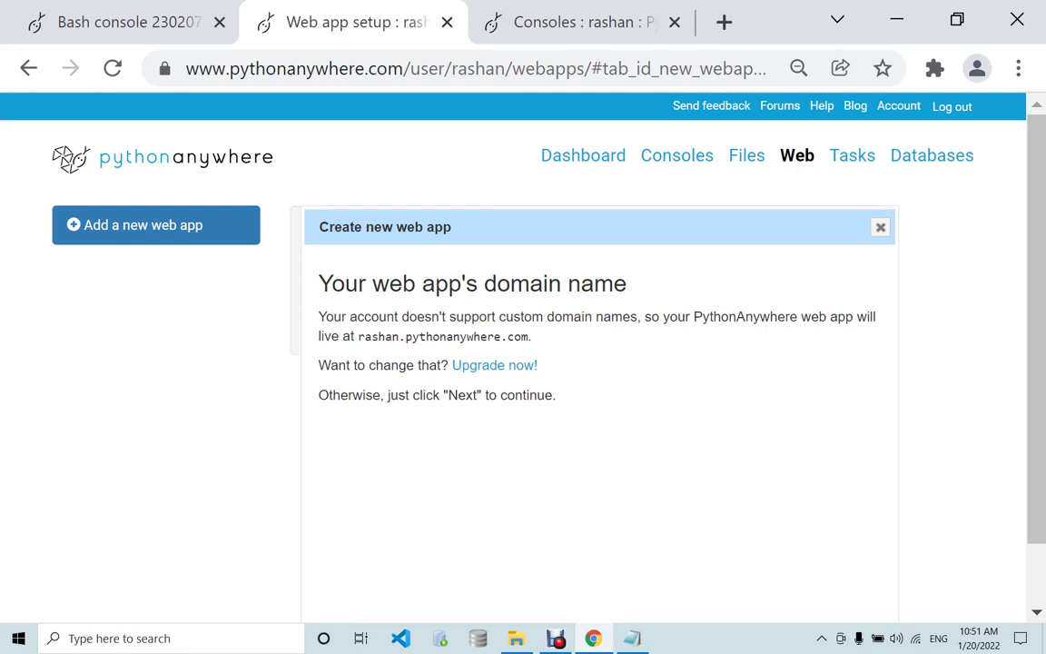
scroll(599, 381, "down", 2)
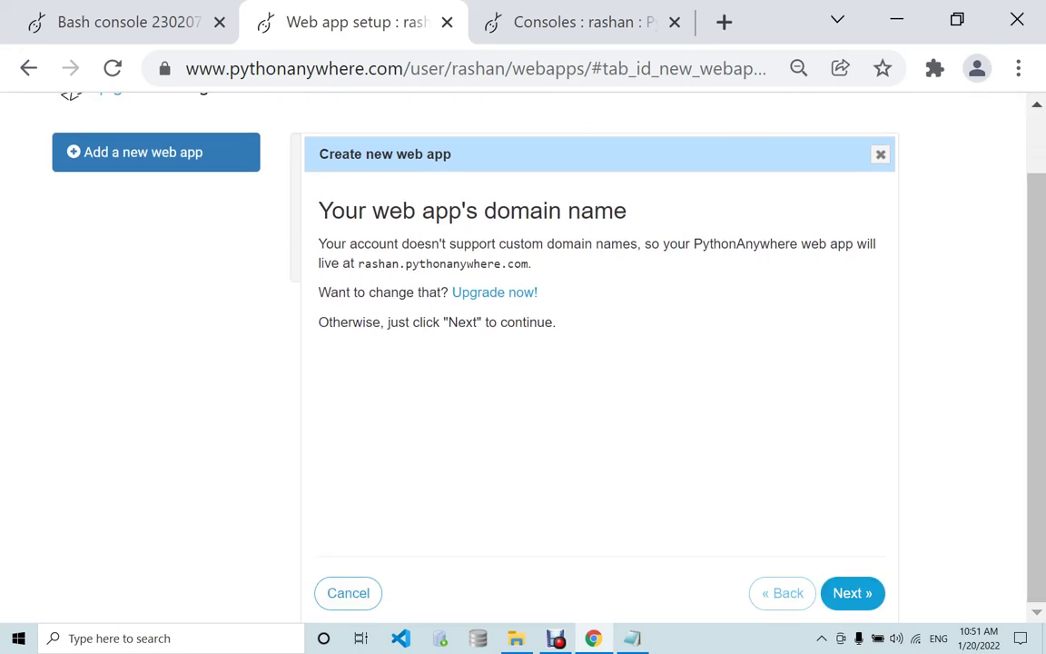
left_click(851, 592)
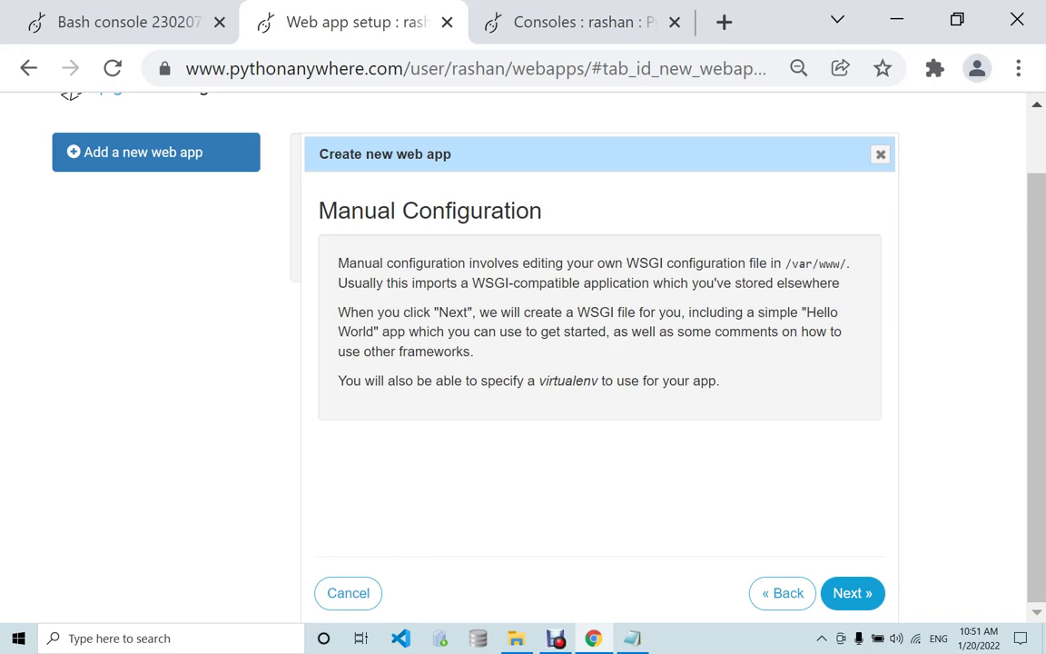
key("super+s")
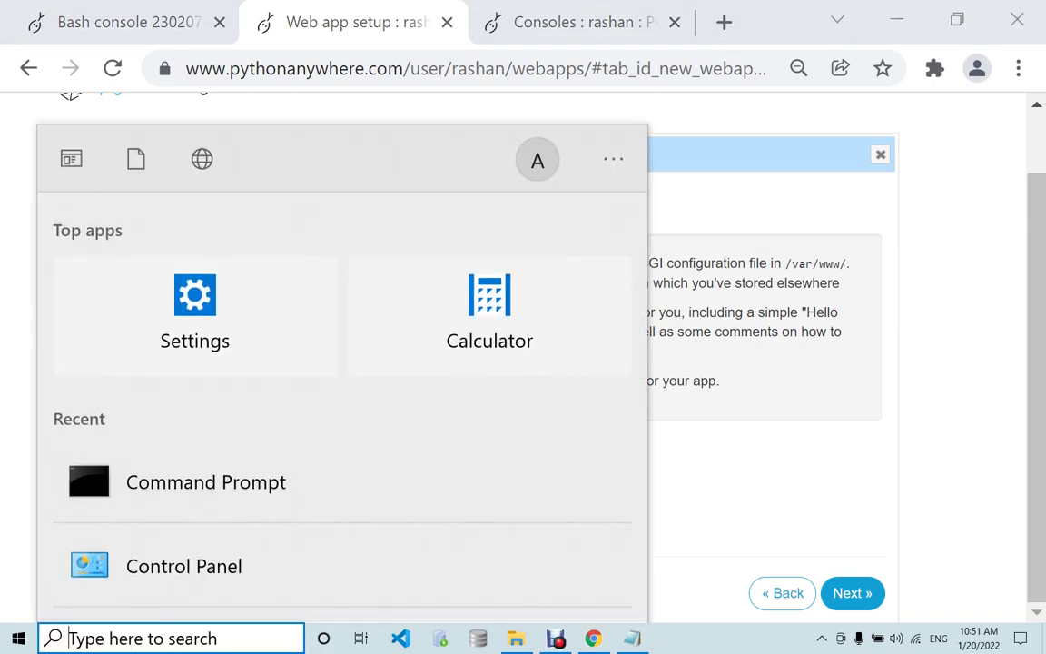
type("cmd")
key("Return")
type("python --version")
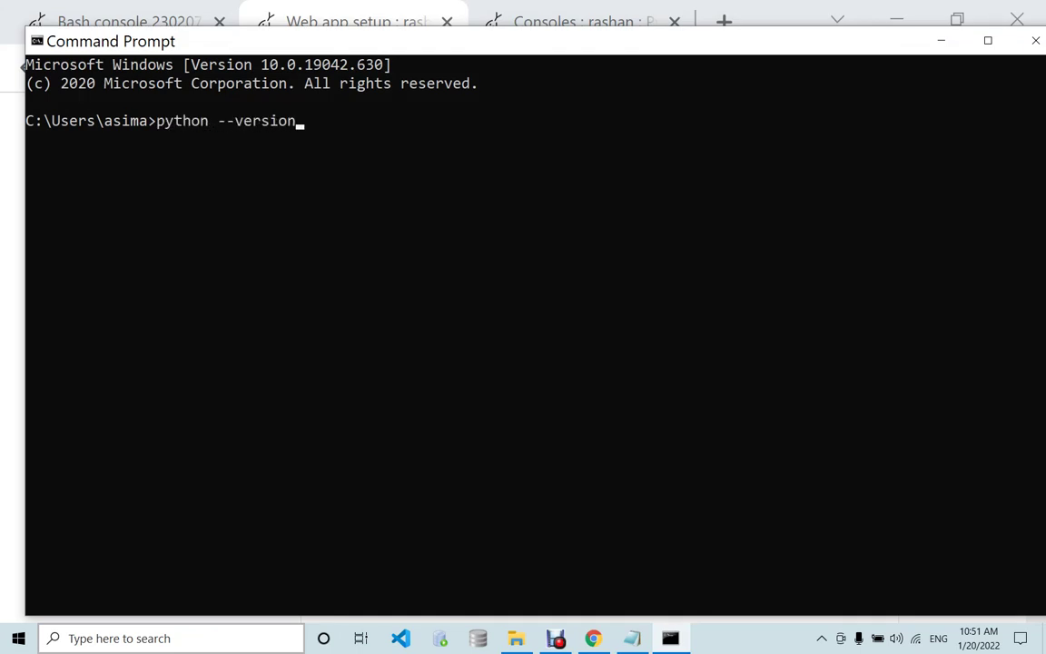
key("Return")
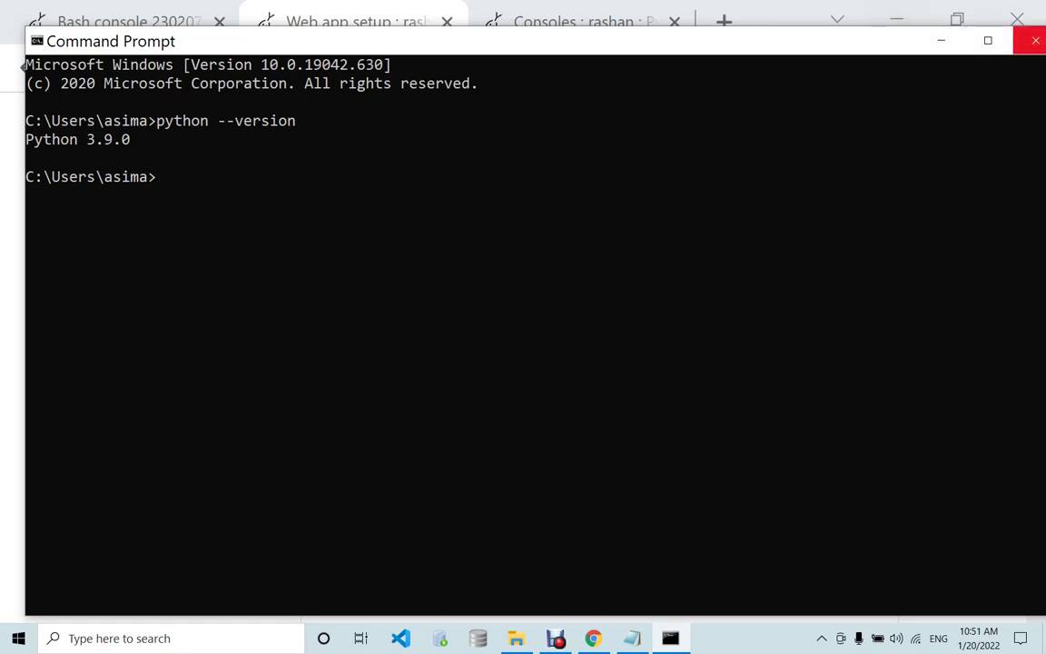
left_click(1035, 40)
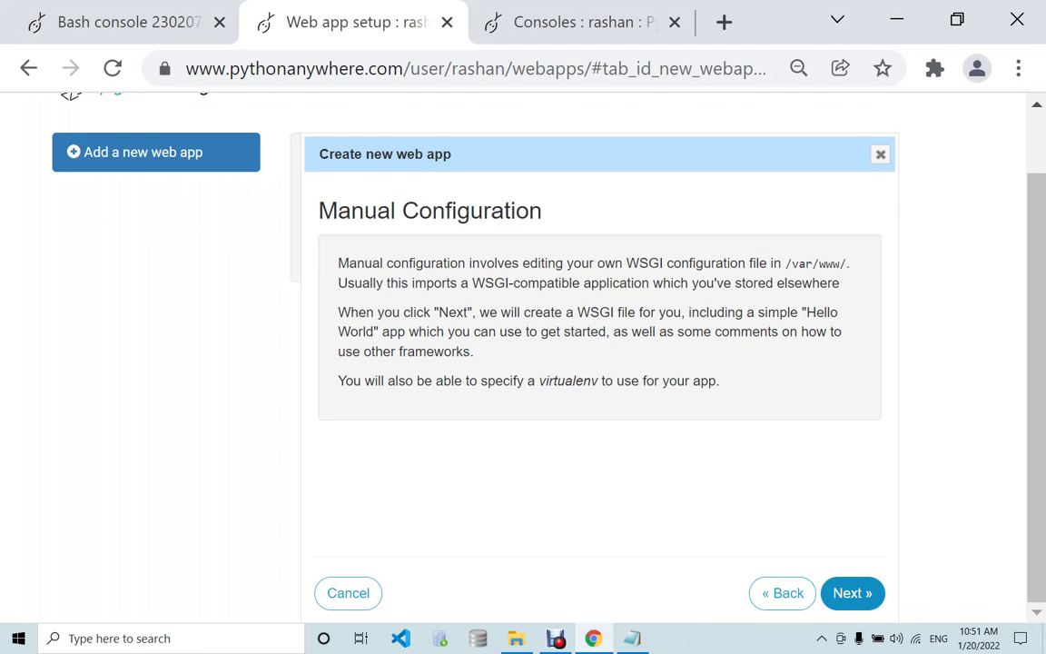
- Finish Manual Configuration and enter 'rashan' as the web app's virtualenv, checking the console for the name
left_click(852, 593)
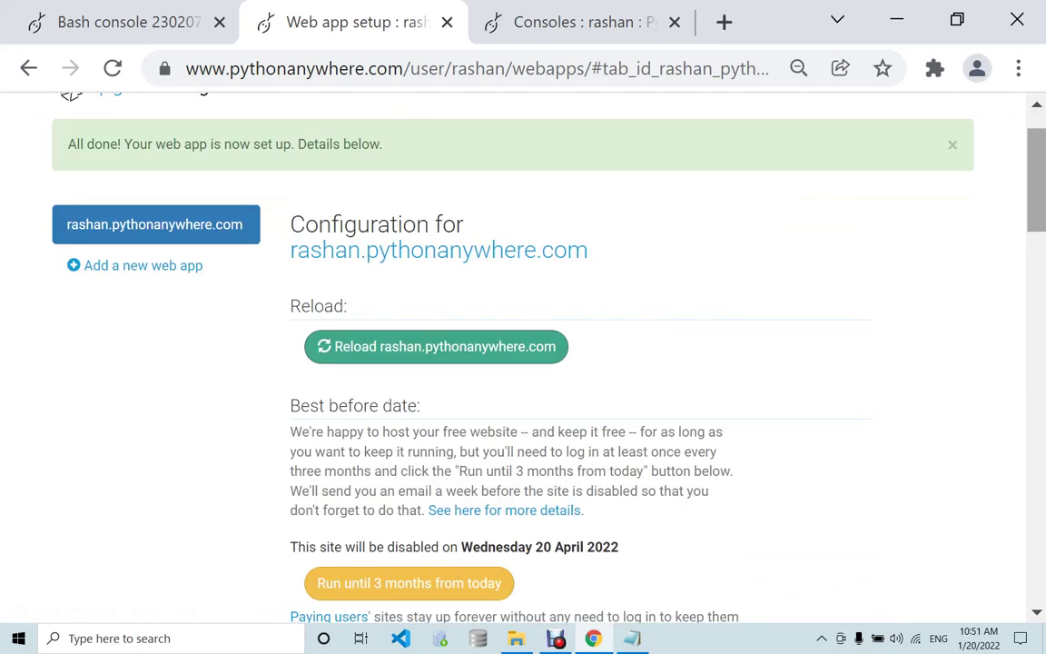
scroll(545, 354, "down", 8)
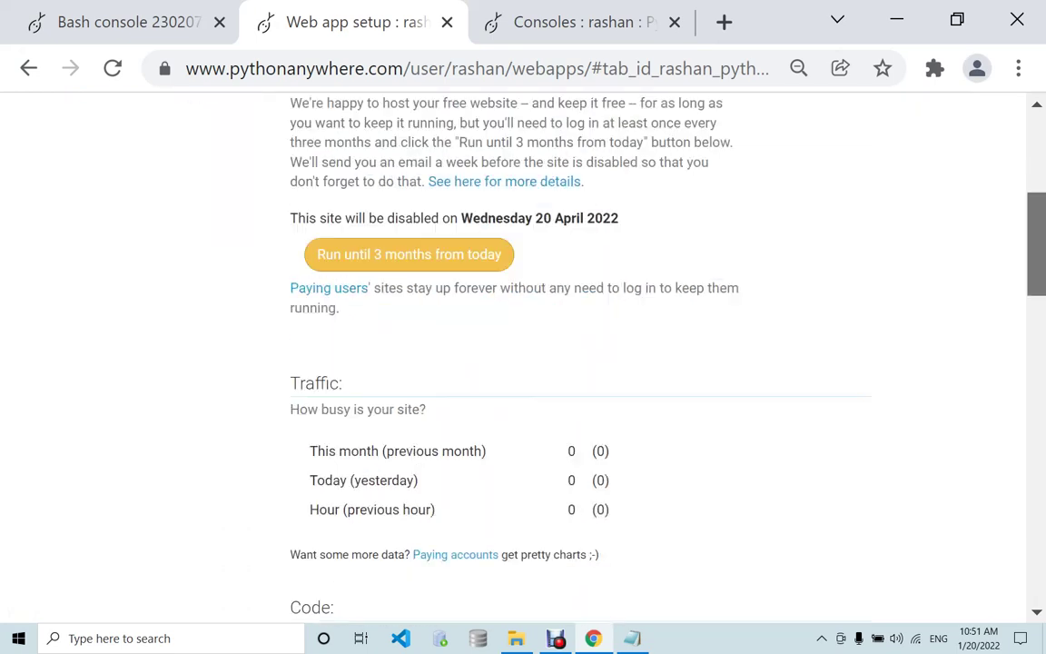
scroll(545, 355, "down", 2)
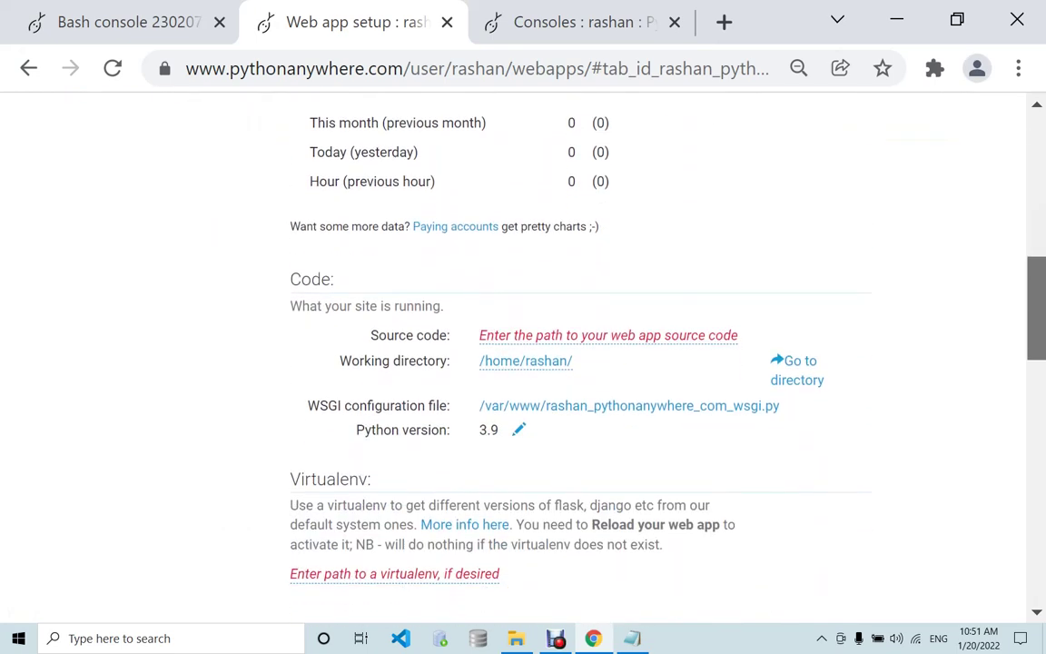
scroll(545, 355, "down", 2)
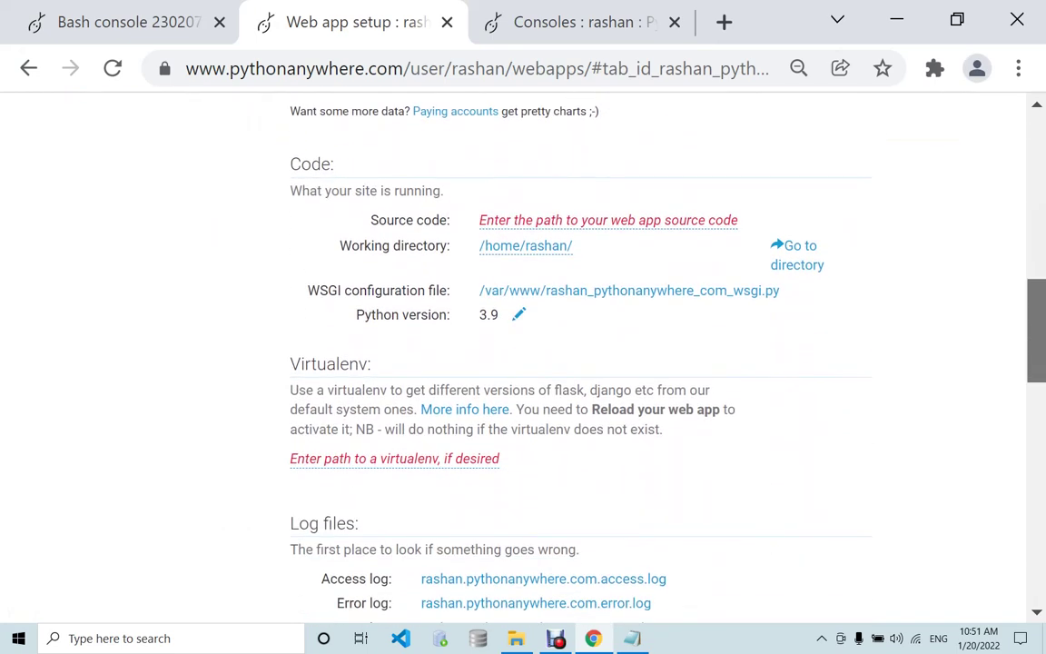
scroll(545, 354, "down", 4)
scroll(544, 354, "up", 3)
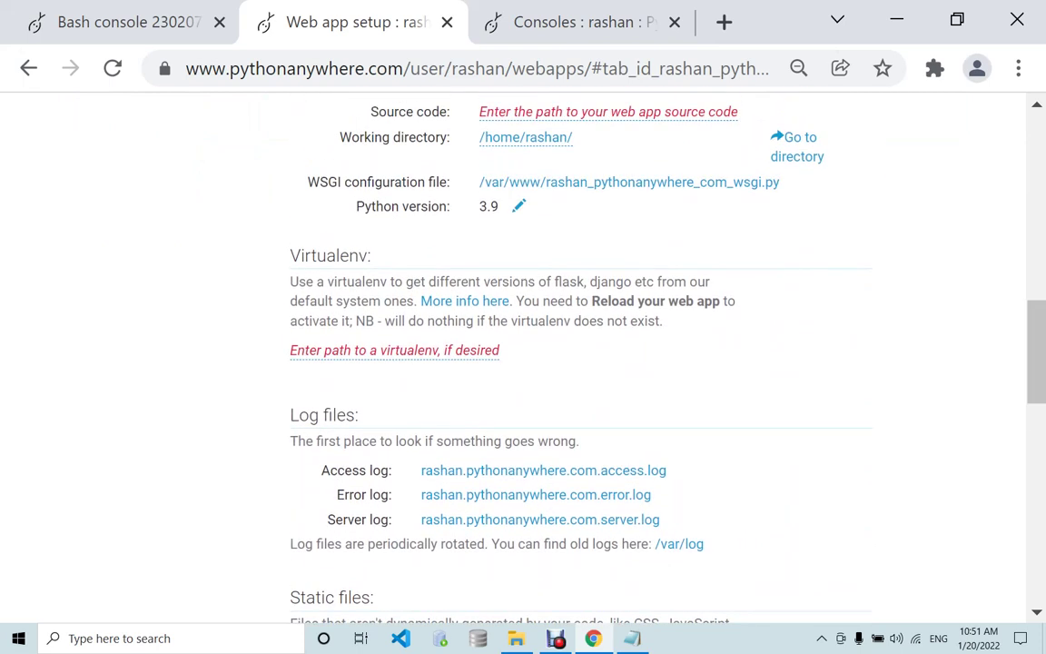
left_click(394, 349)
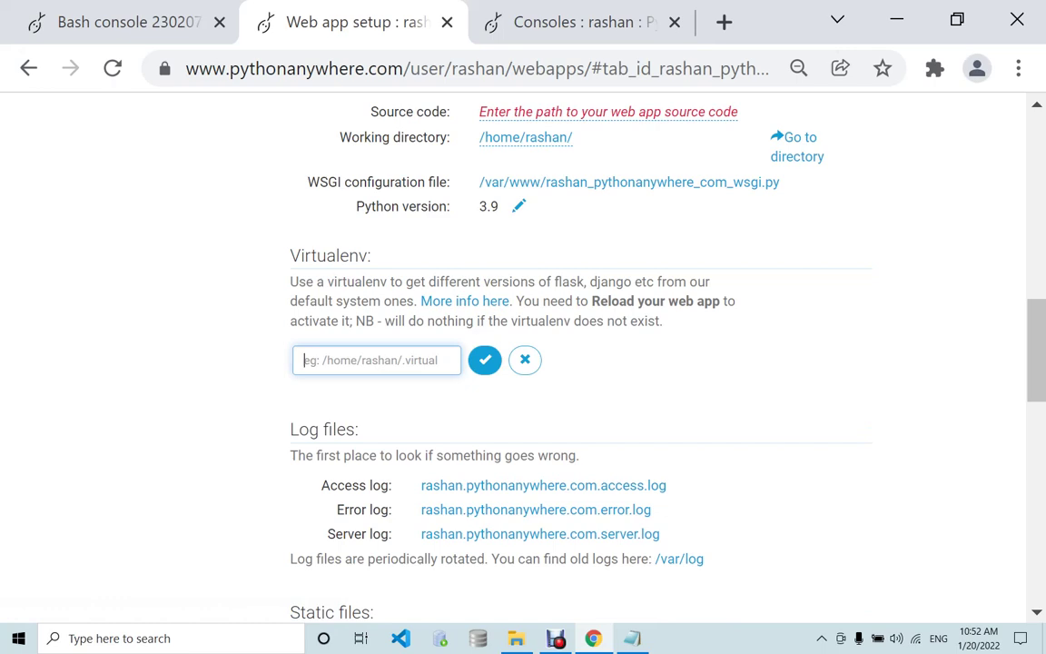
left_click(127, 22)
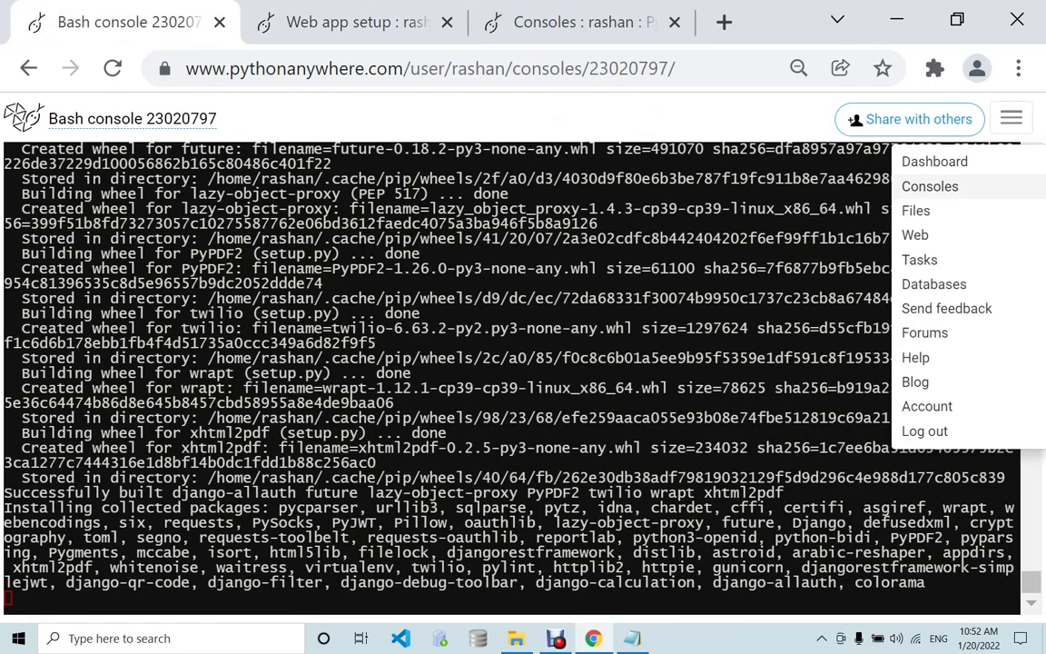
left_click(354, 22)
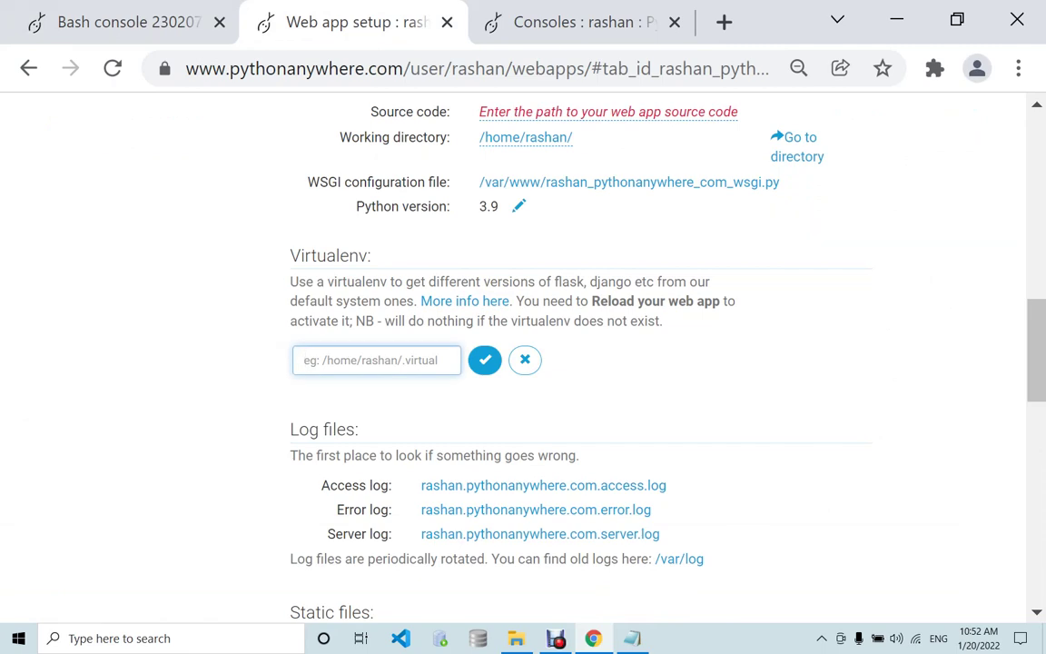
left_click(127, 21)
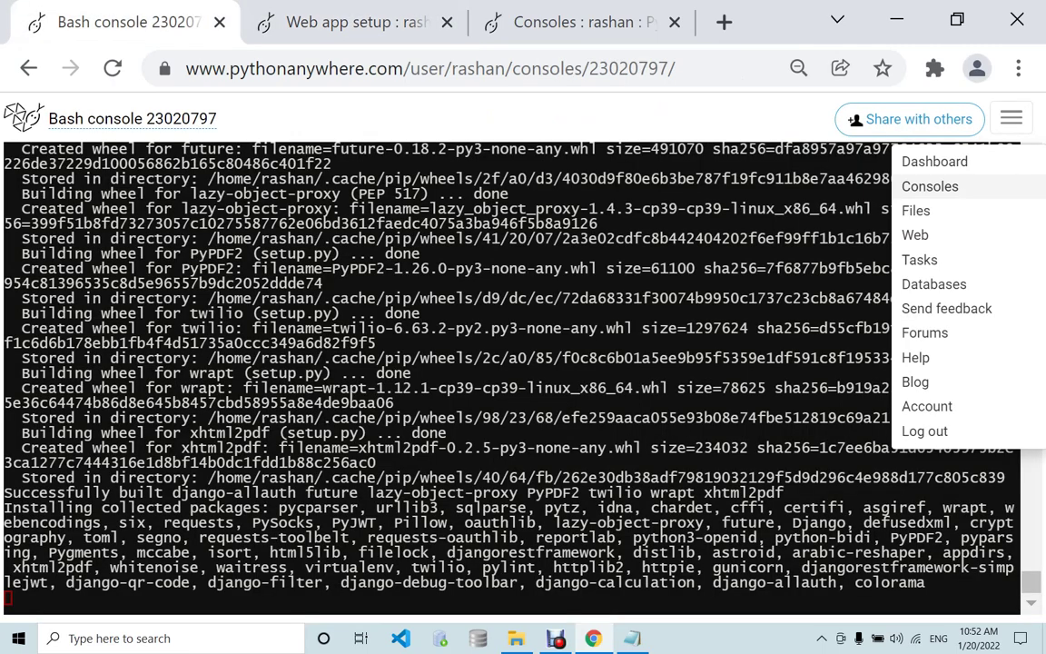
left_click(354, 22)
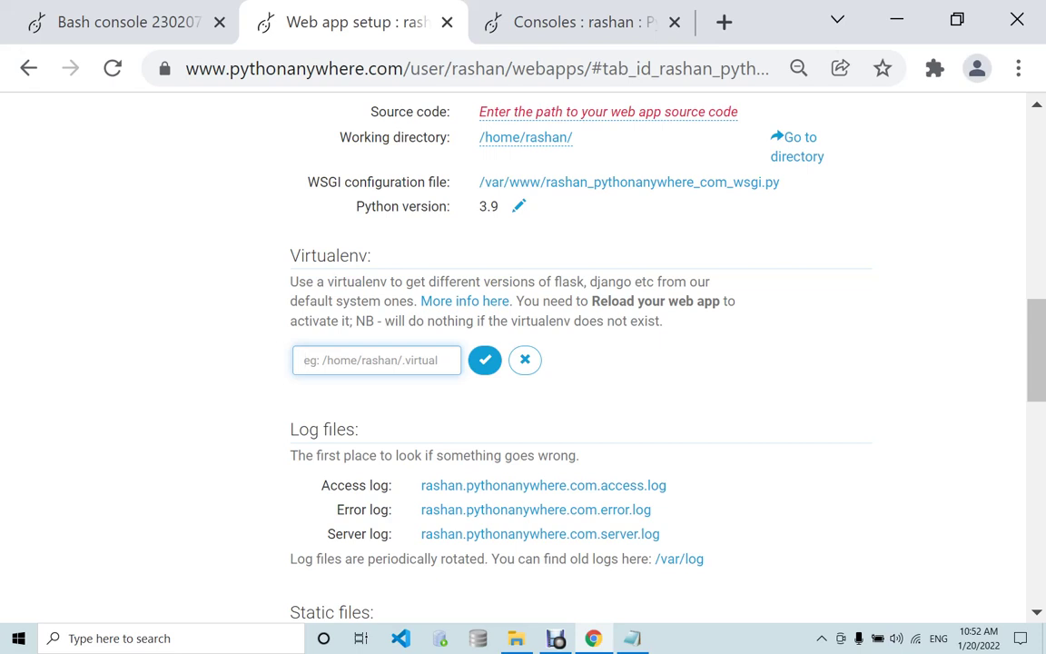
type("rashan")
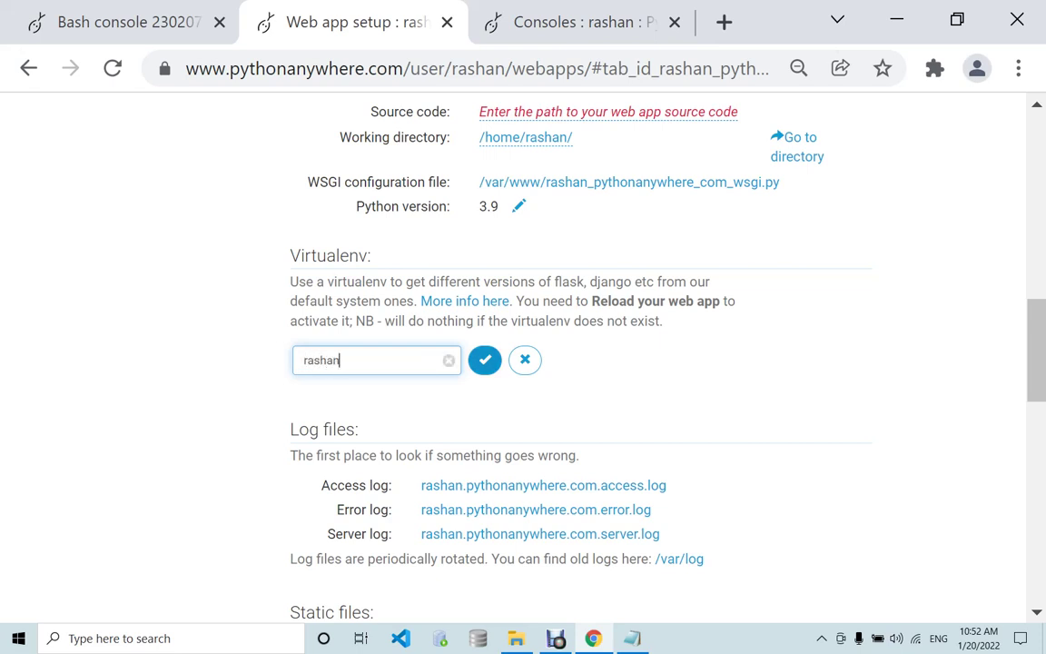
key("Return")
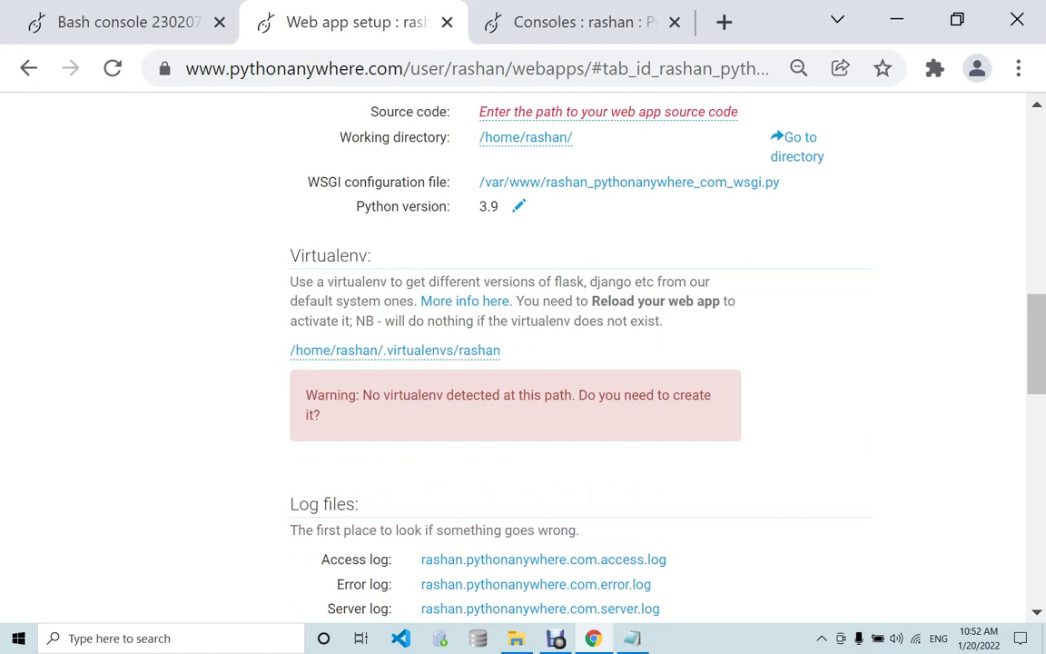
- Correct the virtualenv name to 'rashanwala' and open the WSGI configuration file
left_click(395, 350)
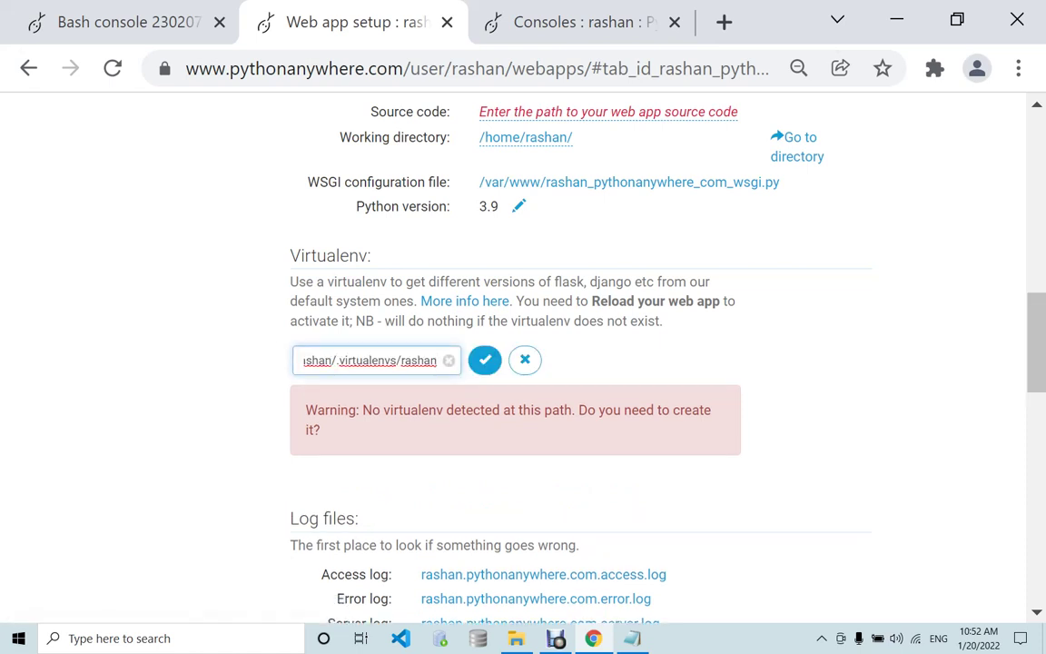
key("BackSpace")
key("BackSpace")
key("BackSpace")
key("BackSpace")
key("BackSpace")
key("BackSpace")
key("BackSpace")
key("BackSpace")
key("BackSpace")
key("BackSpace")
key("BackSpace")
key("BackSpace")
key("BackSpace")
key("BackSpace")
key("BackSpace")
key("BackSpace")
key("BackSpace")
key("BackSpace")
key("BackSpace")
key("BackSpace")
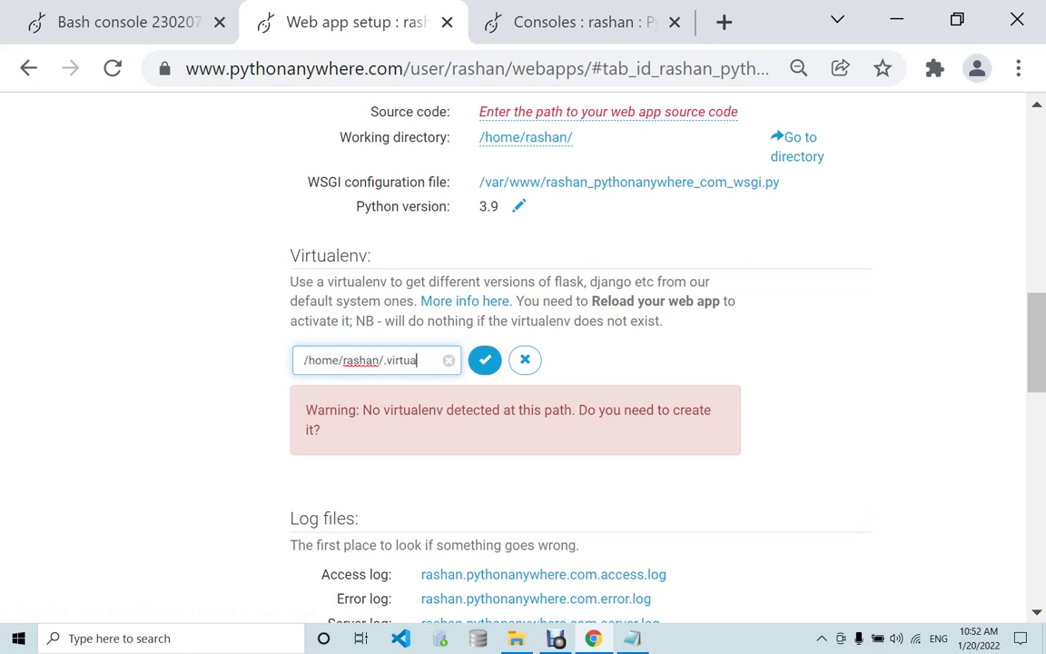
type("rashanwala")
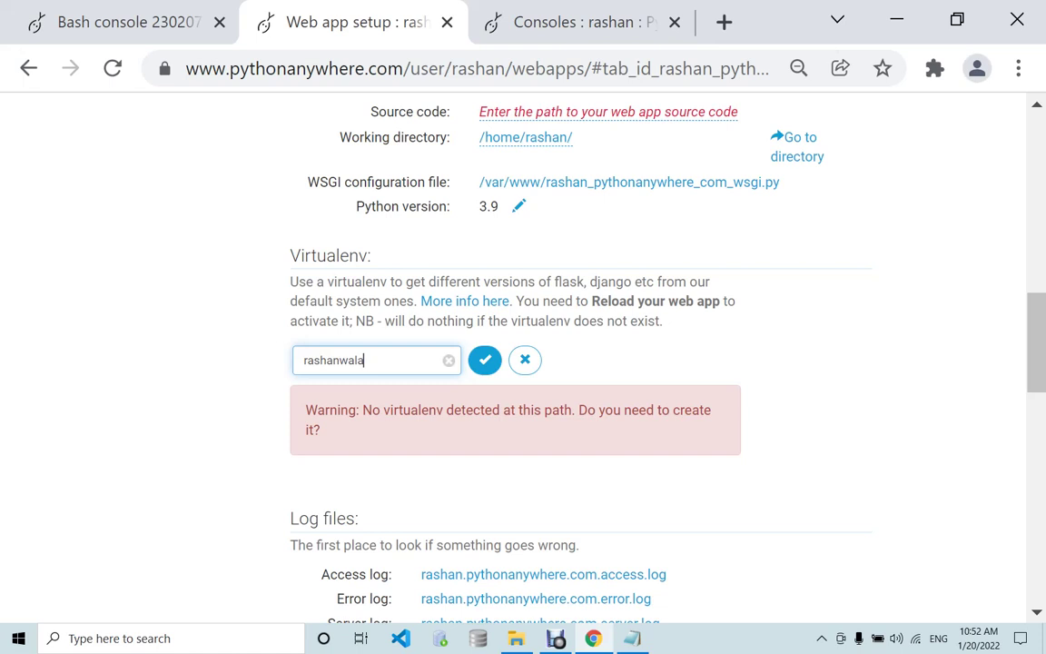
key("Return")
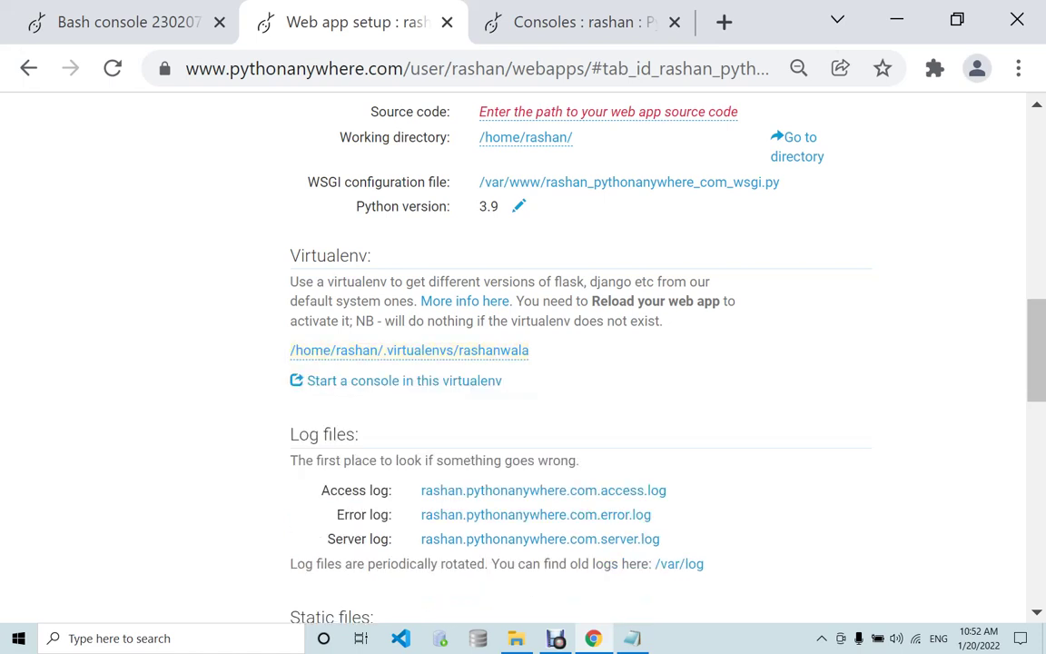
left_click(629, 182)
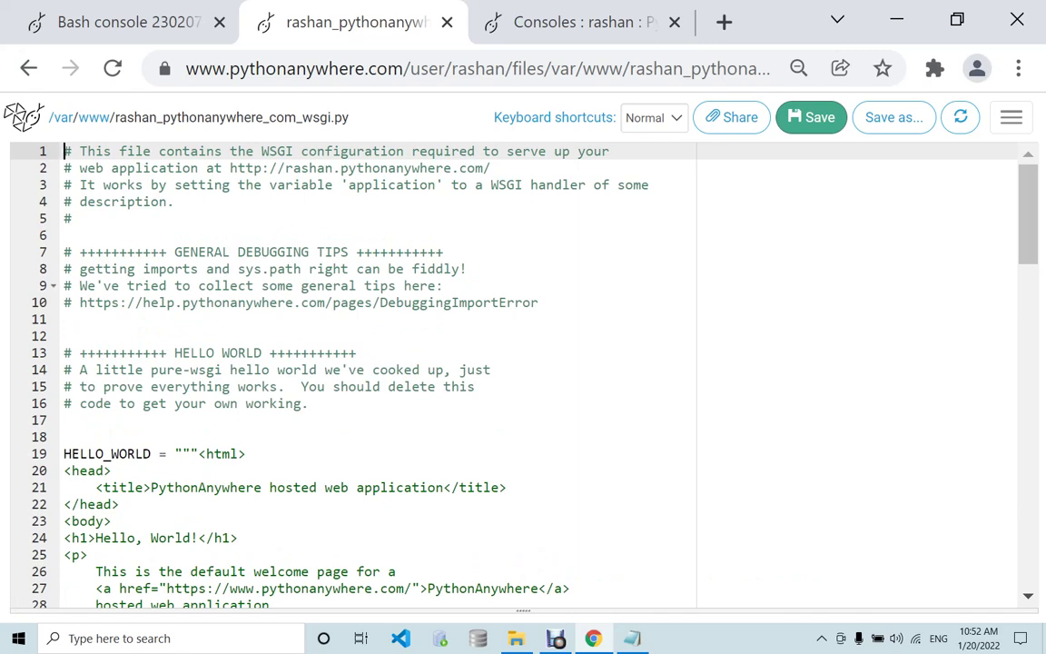
- Delete the hello-world, virtualenv and custom WSGI code above the DJANGO section
key("shift+Down")
key("shift+Down")
key("shift+Down")
key("shift+Down")
key("shift+Down")
key("shift+Down")
key("shift+Down")
key("shift+Down")
key("shift+Down")
key("shift+Down")
key("shift+Down")
key("shift+Down")
key("shift+Down")
key("shift+Down")
key("shift+Down")
key("shift+Down")
key("shift+Down")
key("shift+Down")
key("shift+Down")
key("shift+Down")
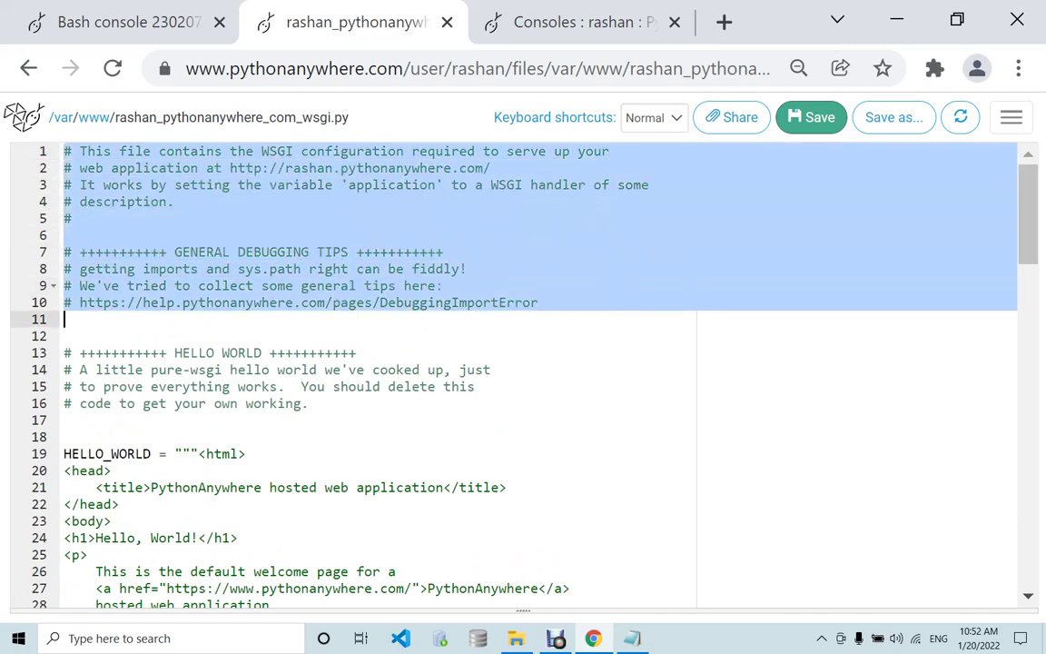
key("shift+Down")
key("shift+Down")
key("shift+Down")
key("shift+Down")
key("shift+Down")
key("shift+Down")
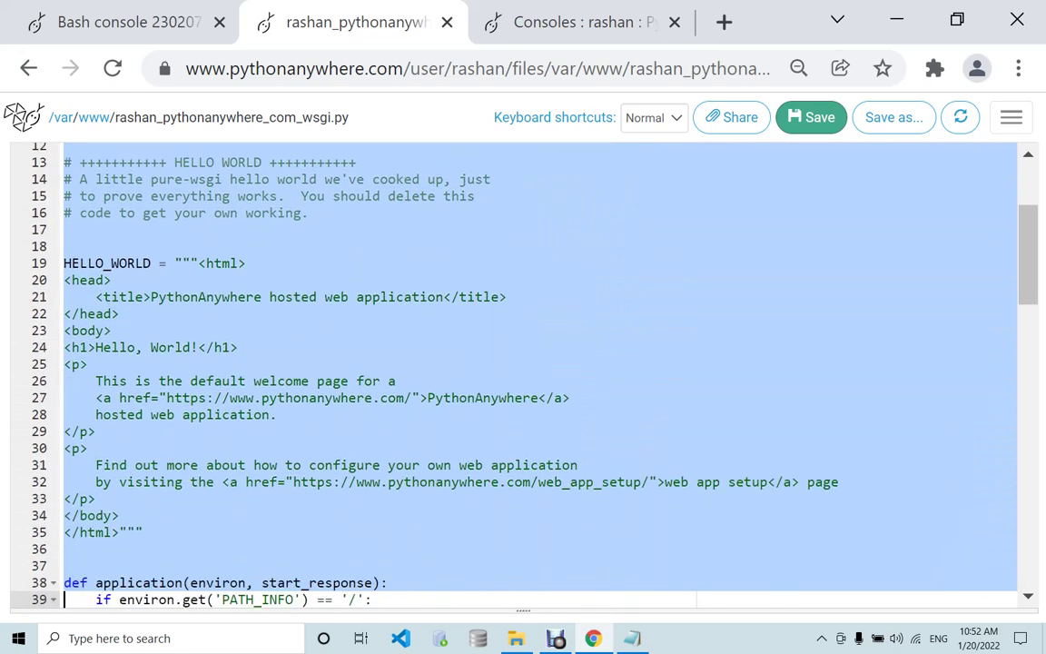
key("shift+Down")
key("shift+Down")
key("shift+Down")
key("shift+Down")
key("shift+Down")
key("shift+Down")
key("shift+Down")
key("shift+Down")
key("shift+Down")
key("shift+Down")
key("shift+Down")
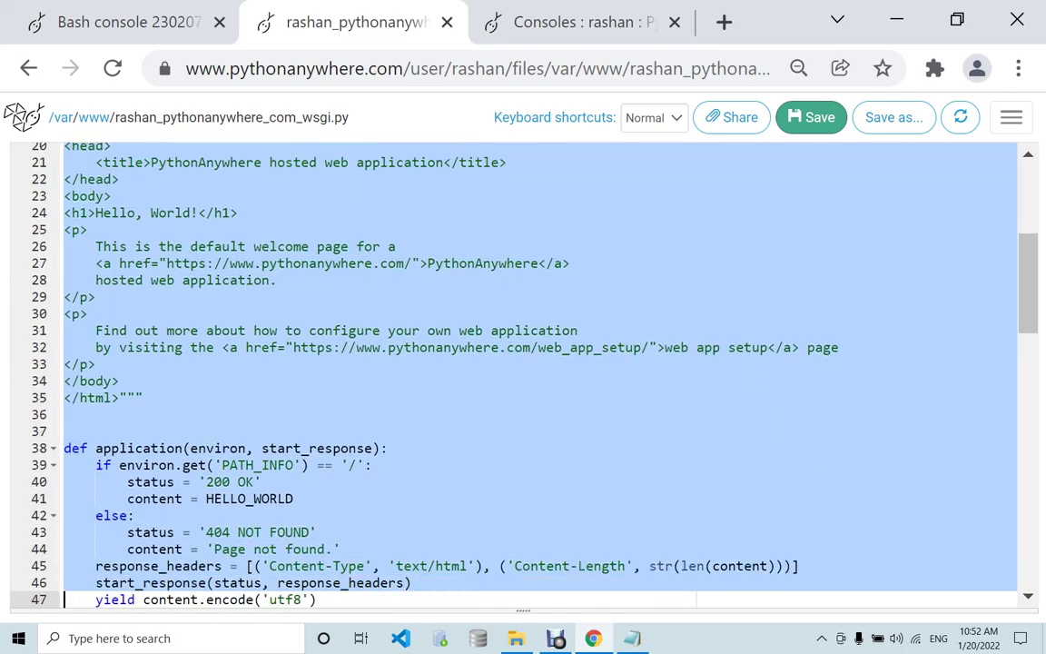
key("shift+Down")
key("shift+Down")
key("shift+Down")
key("shift+Down")
key("shift+Down")
key("shift+Down")
key("shift+Down")
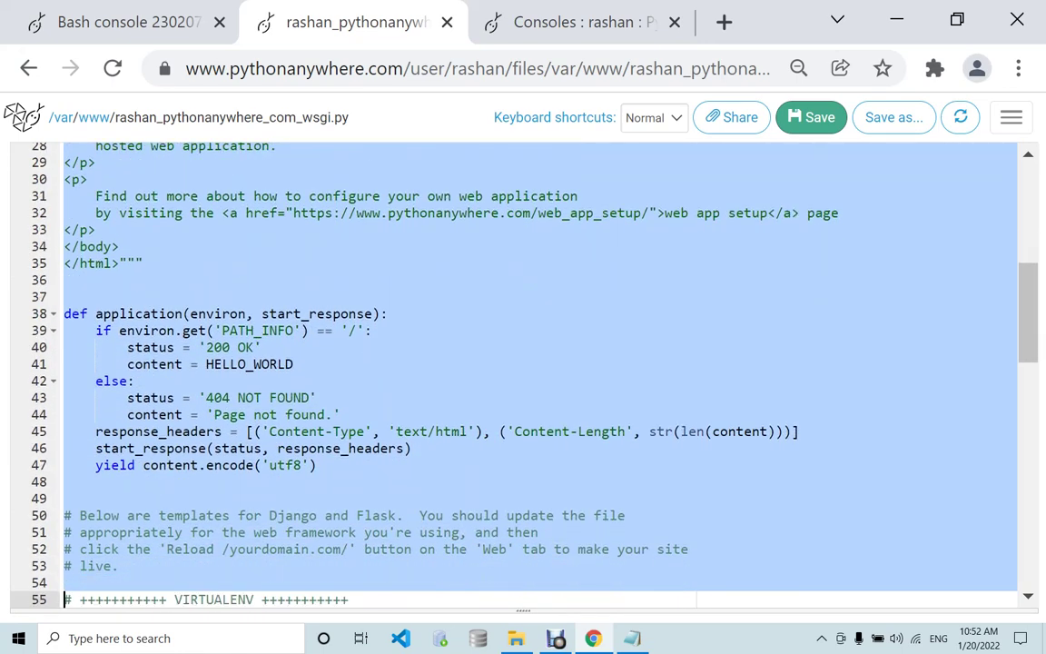
key("shift+Up")
key("shift+Up")
key("shift+Down")
key("shift+Down")
key("shift+Down")
key("shift+Down")
key("shift+Down")
key("shift+Down")
key("shift+Down")
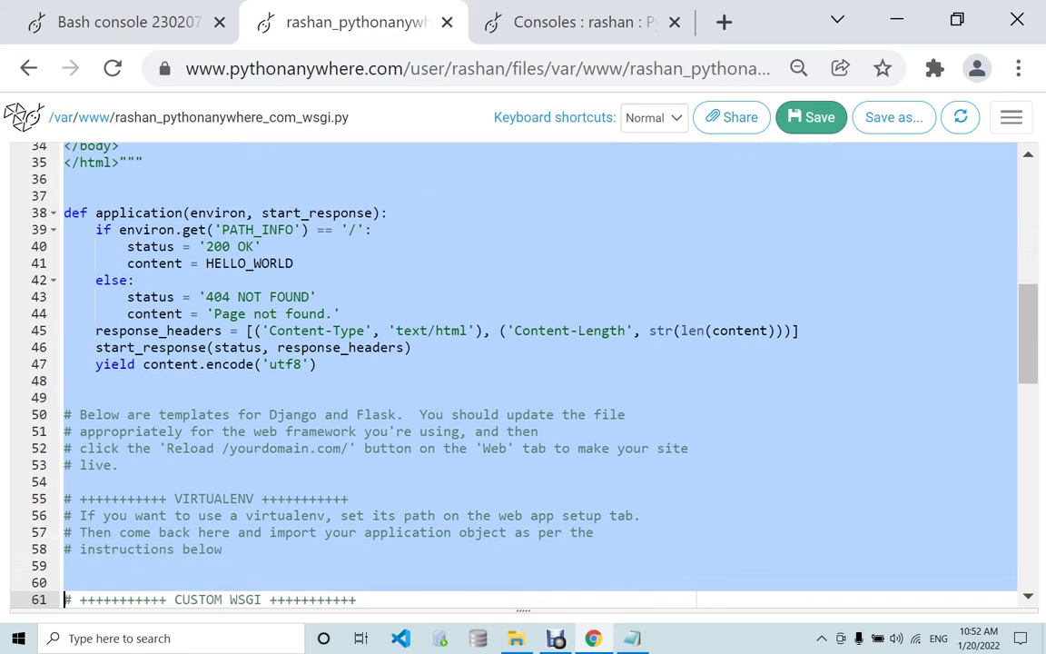
key("shift+Up")
key("shift+Up")
key("shift+Down")
key("shift+Down")
key("shift+Down")
key("shift+Down")
key("shift+Down")
key("shift+Down")
key("shift+Down")
key("shift+Down")
key("shift+Down")
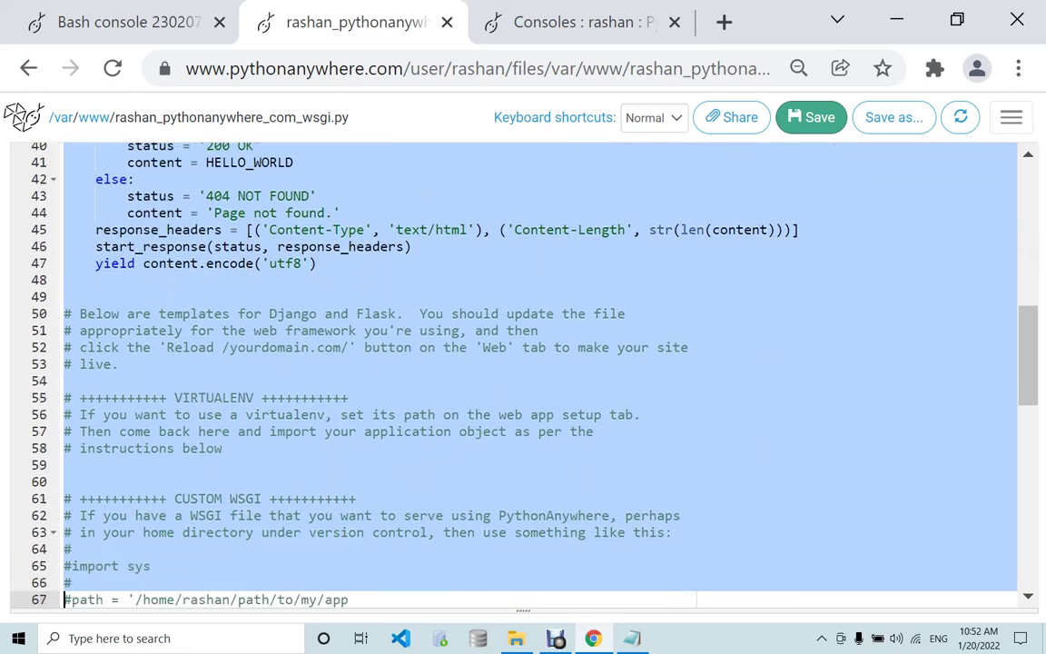
key("shift+Down")
key("shift+Down")
key("shift+Down")
key("shift+Down")
key("shift+Down")
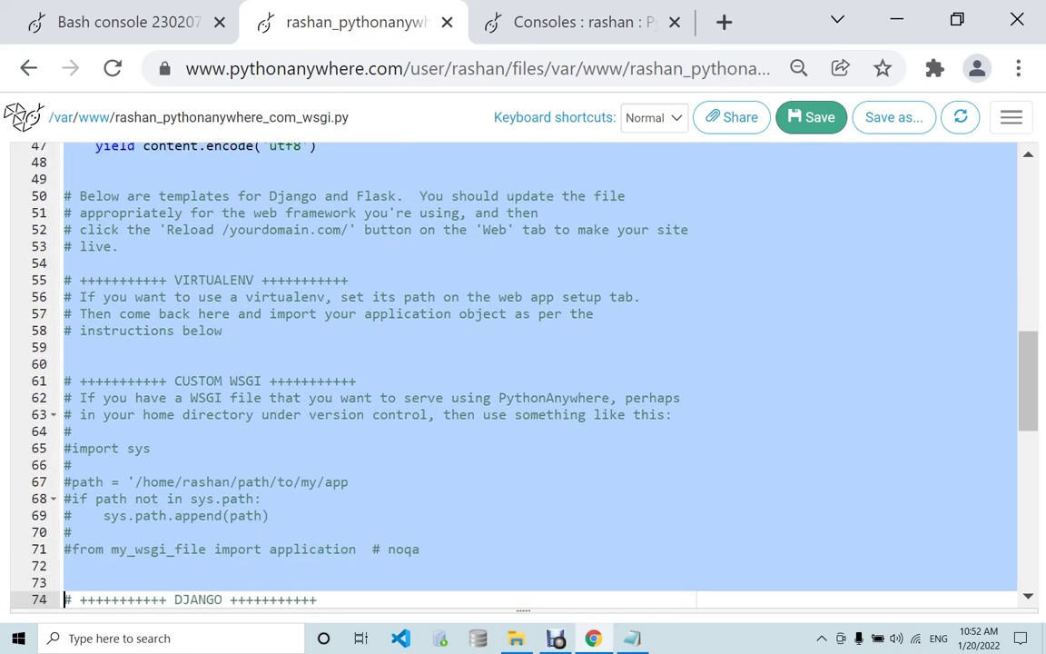
key("shift+Up")
key("BackSpace")
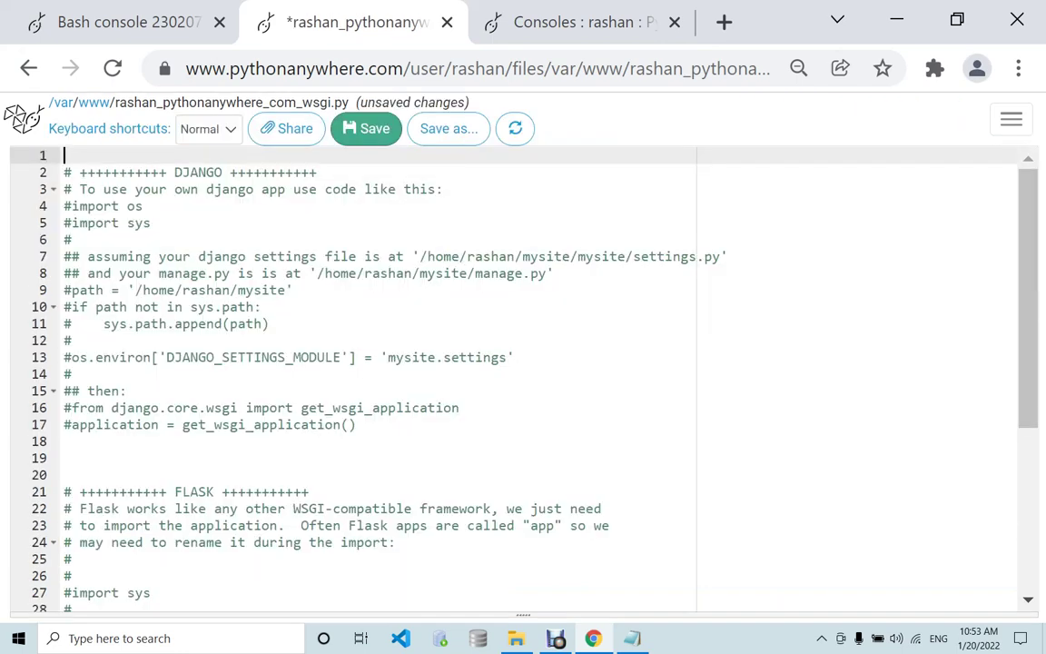
- Delete the FLASK template block below the Django section
key("Down")
key("Down")
key("Down")
key("Down")
key("Down")
key("Down")
key("Down")
key("Down")
key("Down")
key("Down")
key("Down")
key("Down")
key("Down")
key("Down")
key("Down")
key("Down")
key("Down")
key("Down")
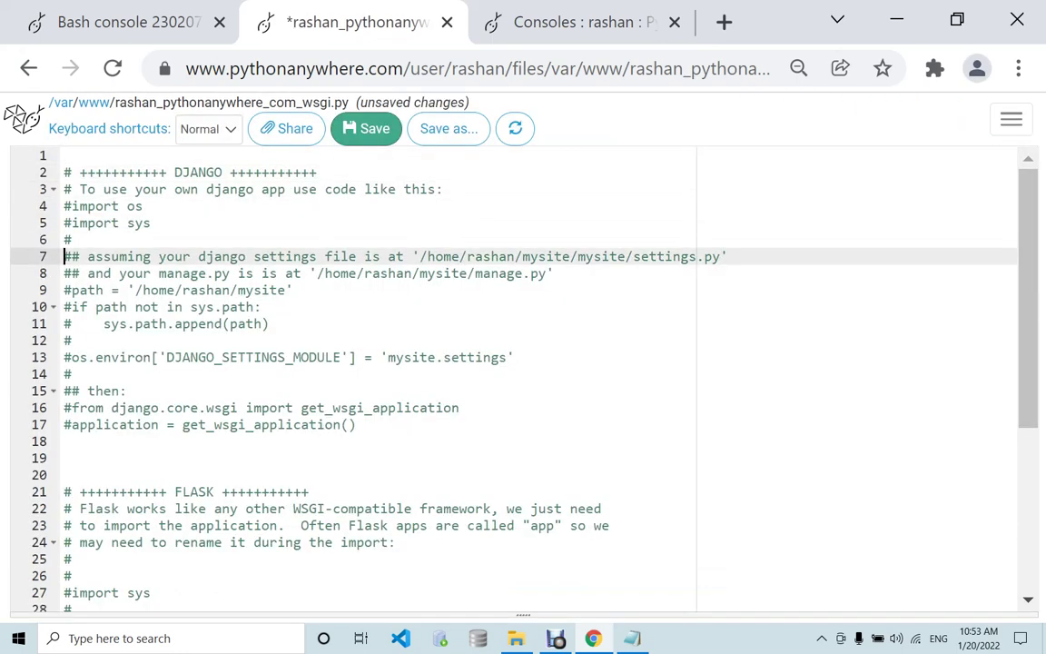
key("Down")
key("Down")
key("Down")
key("Down")
key("Down")
key("Down")
key("Down")
key("Down")
key("Down")
key("Down")
key("Down")
key("Down")
key("Down")
key("Down")
key("Down")
key("Down")
key("Down")
key("Down")
key("Down")
key("Down")
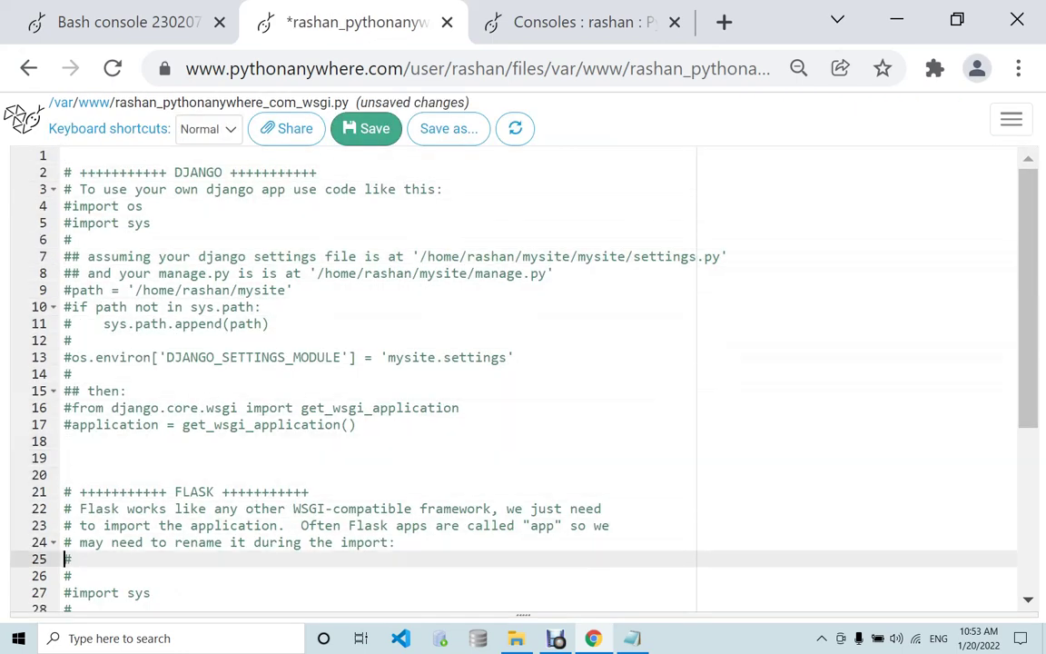
key("Up")
key("Up")
key("Up")
key("Up")
key("Up")
key("Up")
key("Up")
key("Up")
key("Up")
key("Up")
key("Up")
key("Up")
key("Up")
key("Up")
key("Up")
key("Up")
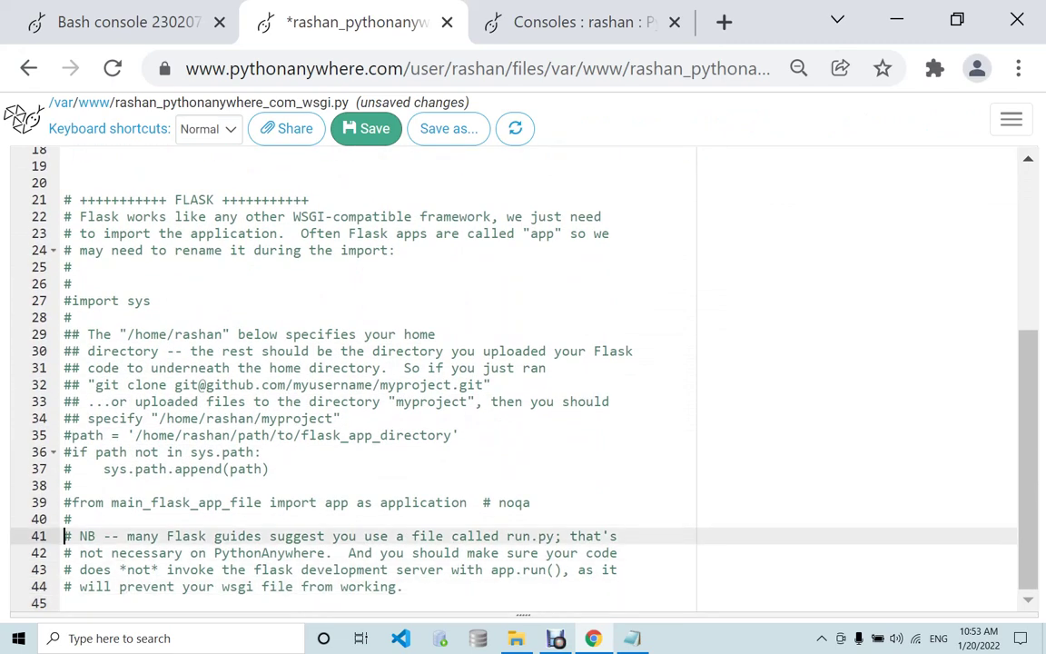
key("shift+Down")
key("shift+Down")
key("shift+Down")
key("shift+Down")
key("shift+Down")
key("shift+Down")
key("shift+Down")
key("shift+Down")
key("shift+Down")
key("shift+Down")
key("shift+Down")
key("shift+Down")
key("shift+Down")
key("shift+Down")
key("shift+Down")
key("shift+Down")
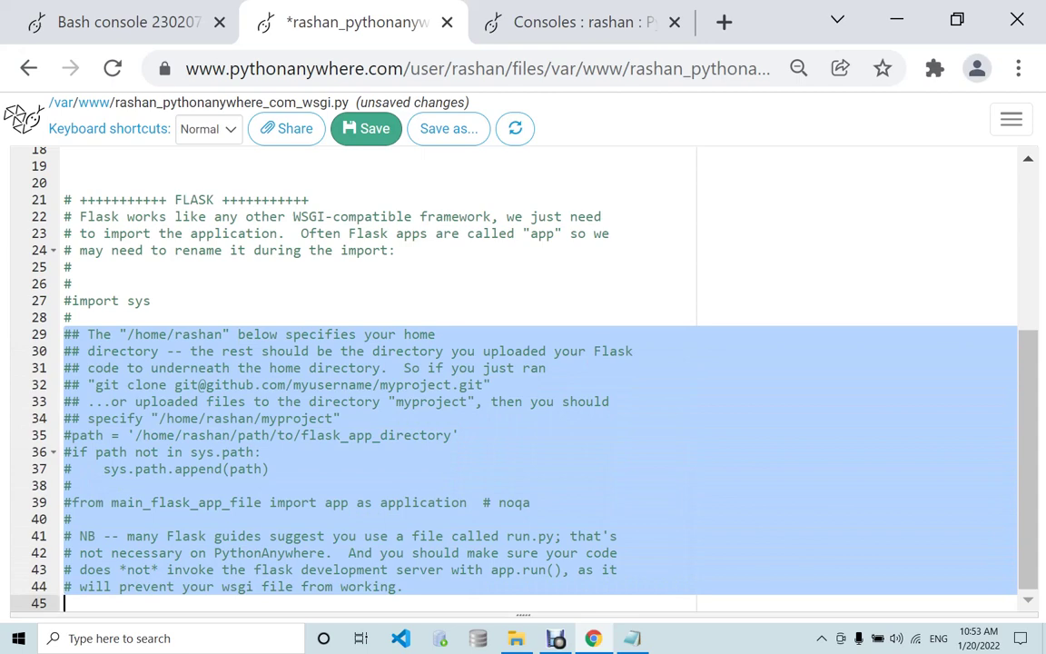
key("Up")
key("Up")
key("Up")
key("Up")
key("Up")
key("Up")
key("Up")
key("Up")
key("Up")
key("shift+Down")
key("shift+Down")
key("shift+Down")
key("shift+Down")
key("shift+Down")
key("shift+Down")
key("shift+Down")
key("shift+Down")
key("shift+Down")
key("shift+Down")
key("shift+Down")
key("shift+Down")
key("shift+Down")
key("shift+Down")
key("shift+Down")
key("shift+Down")
key("shift+Down")
key("shift+Down")
key("shift+Down")
key("shift+Down")
key("shift+Down")
key("shift+Down")
key("shift+Down")
key("shift+Down")
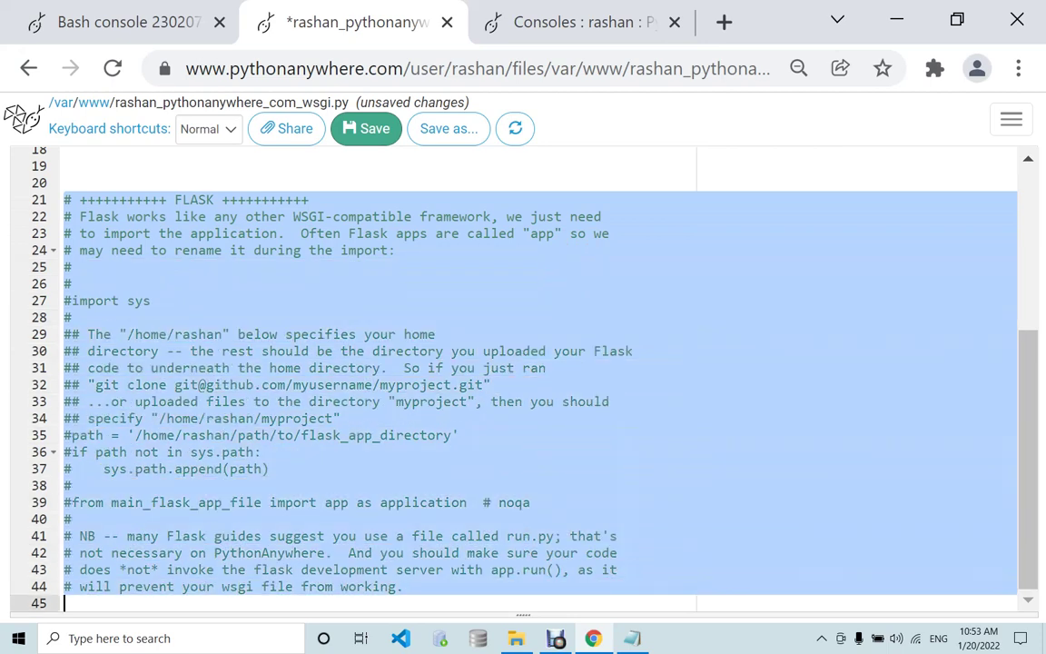
key("BackSpace")
key("Up")
key("Up")
key("Up")
key("Up")
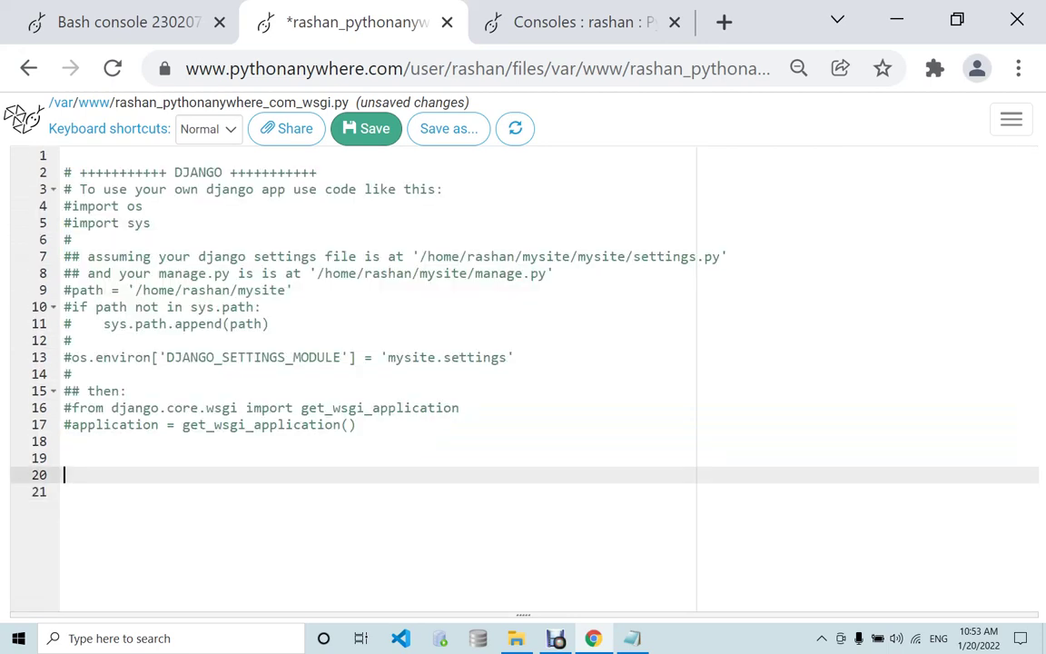
- Uncomment 'import os' and 'import sys', and delete the DJANGO header and settings-location comments
key("Up")
key("Up")
key("Up")
key("Up")
key("Up")
key("Up")
key("Up")
key("Up")
key("Up")
key("Up")
key("Up")
key("Up")
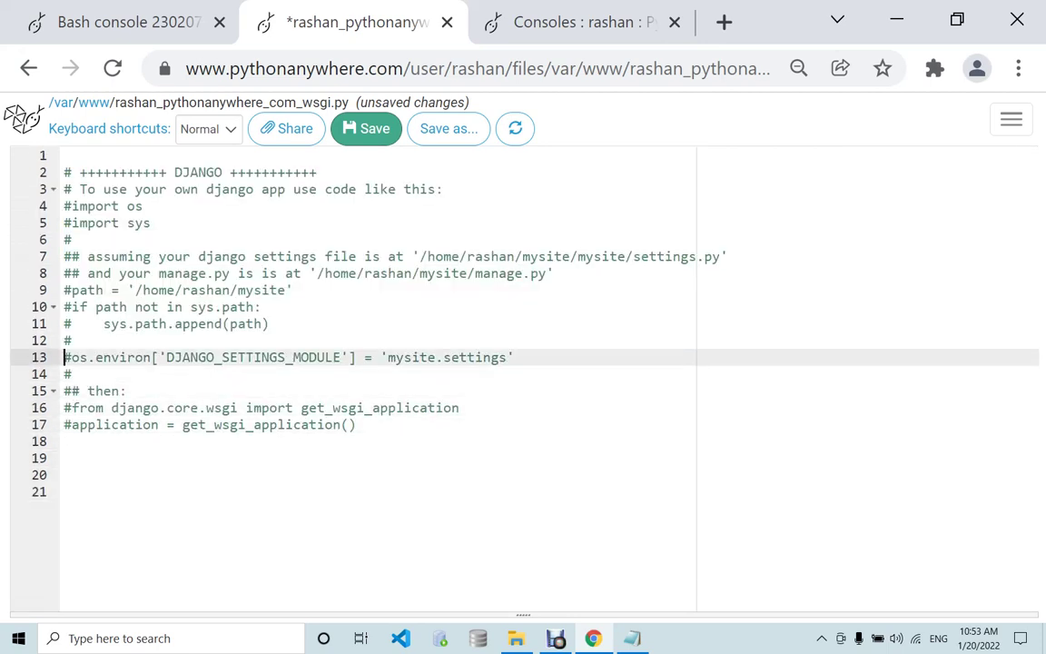
key("Up")
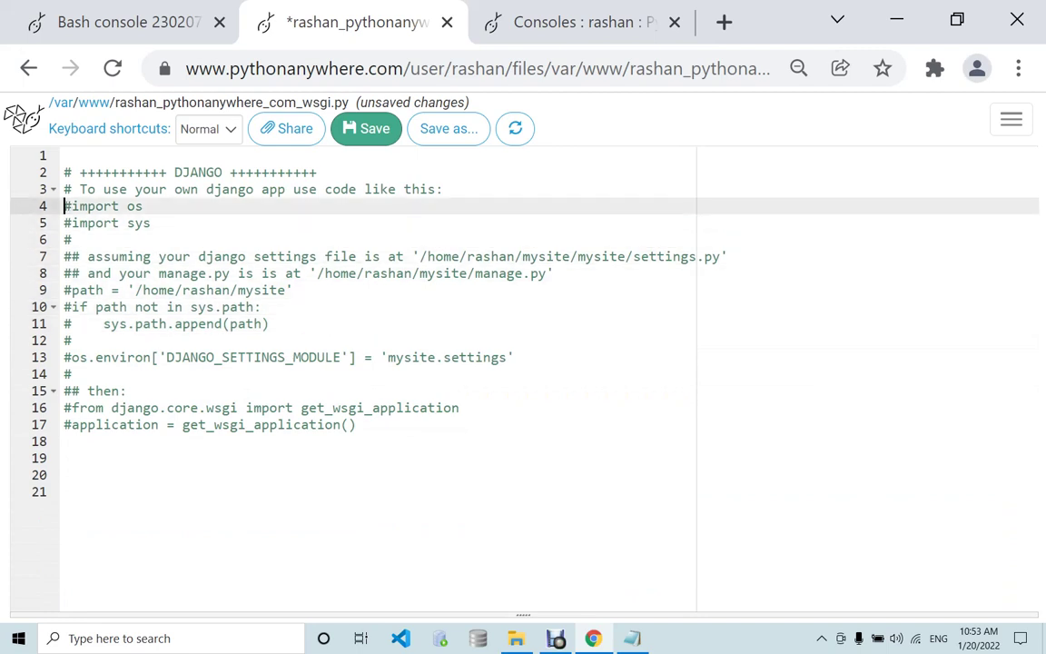
key("Delete")
key("Down")
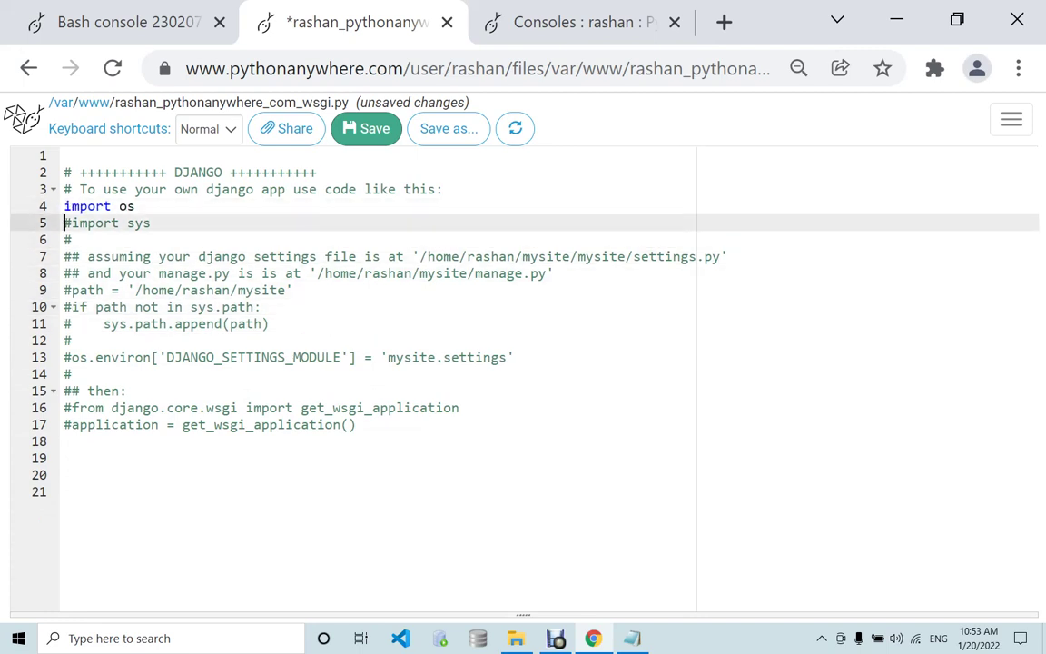
key("Delete")
key("Down")
key("Down")
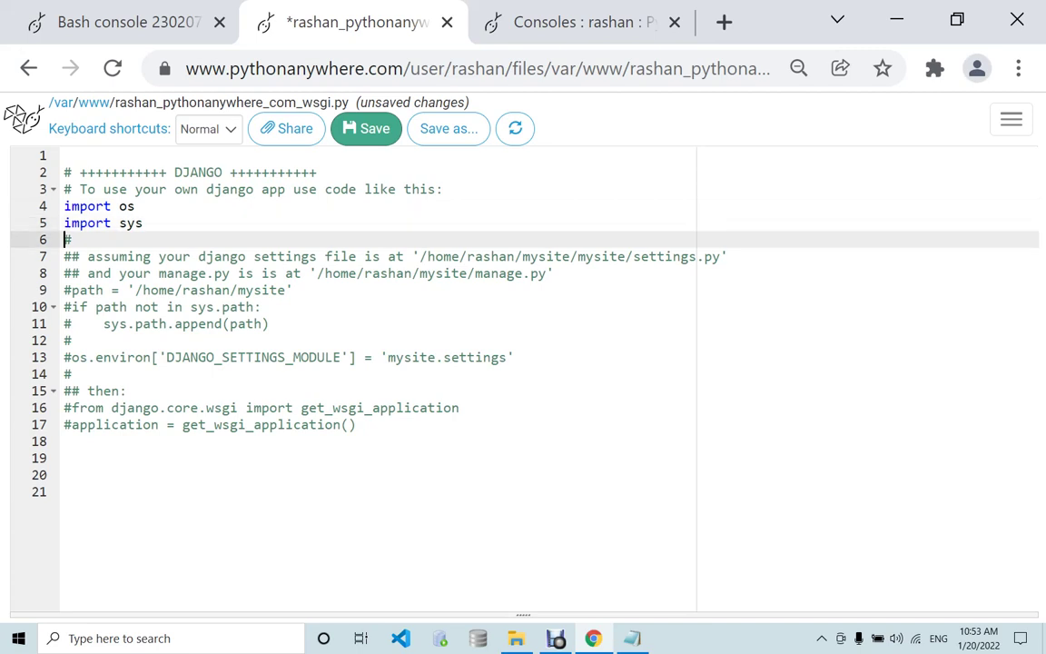
key("Up")
key("Up")
key("Up")
key("Up")
key("Up")
key("shift+Down")
key("shift+Down")
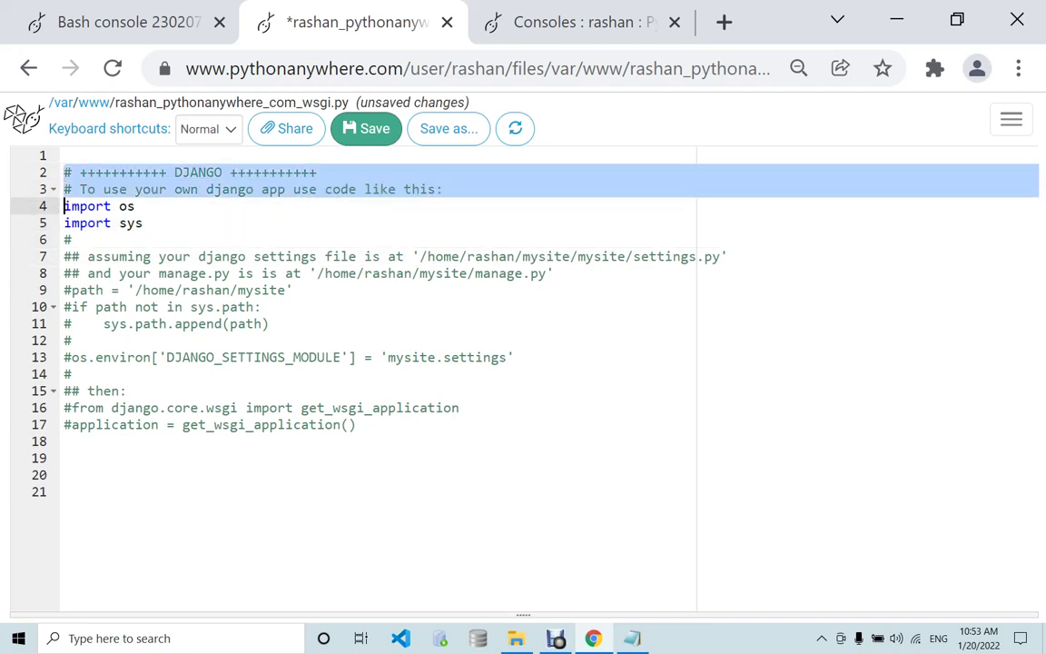
key("shift+Left")
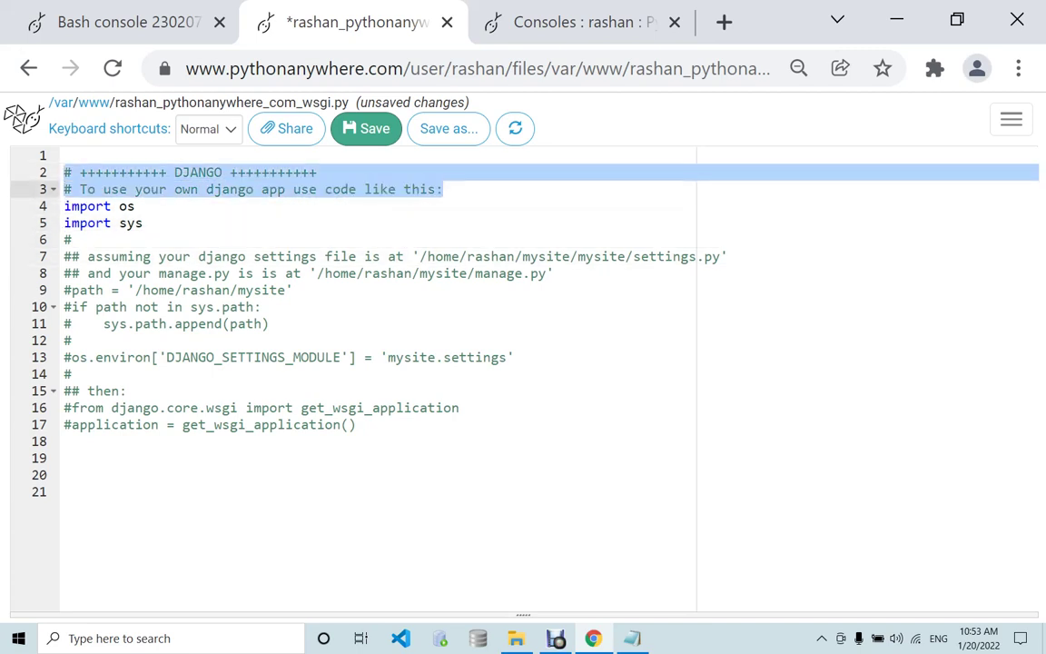
key("Delete")
left_click(65, 222)
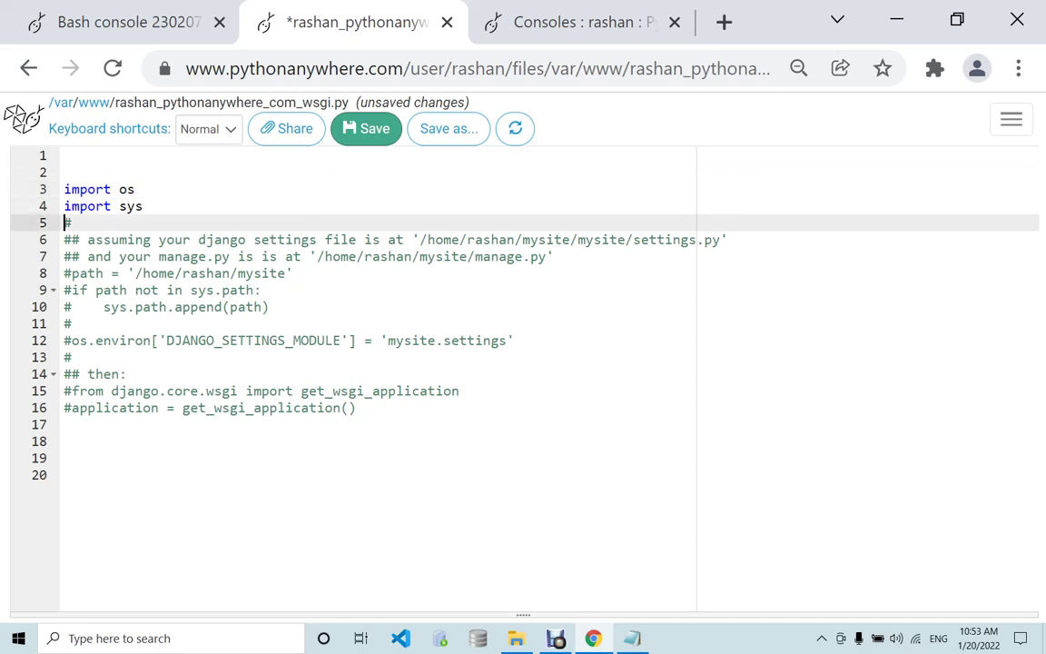
key("shift+Down")
key("shift+Down")
key("shift+Down")
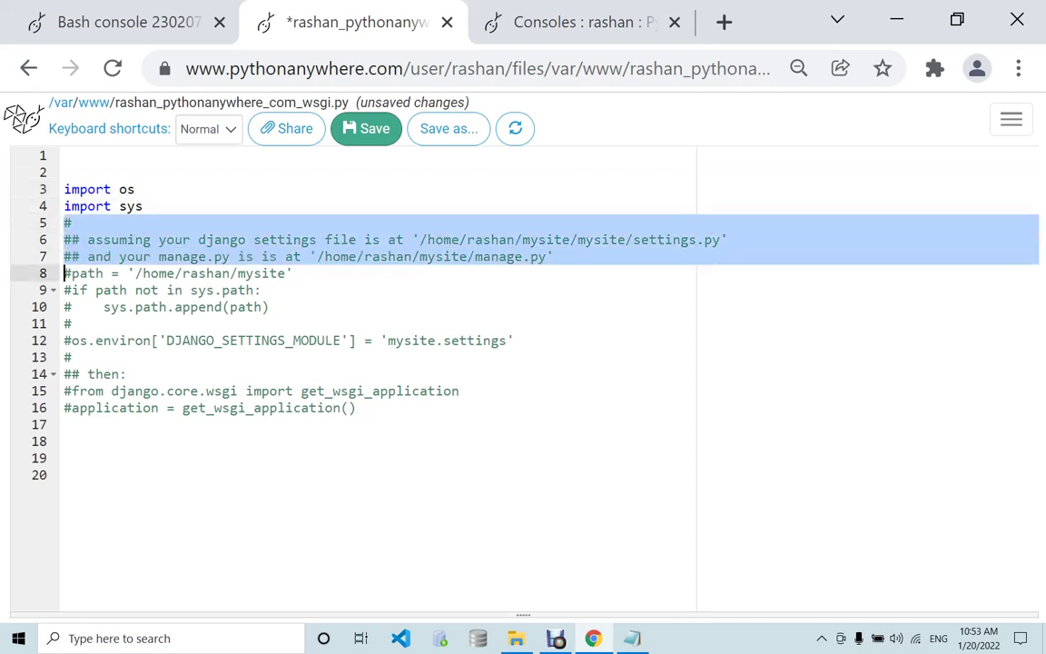
key("Delete")
- Uncomment the path, sys.path, DJANGO_SETTINGS_MODULE and get_wsgi_application lines, removing leftover comments
key("Delete")
left_click(64, 240)
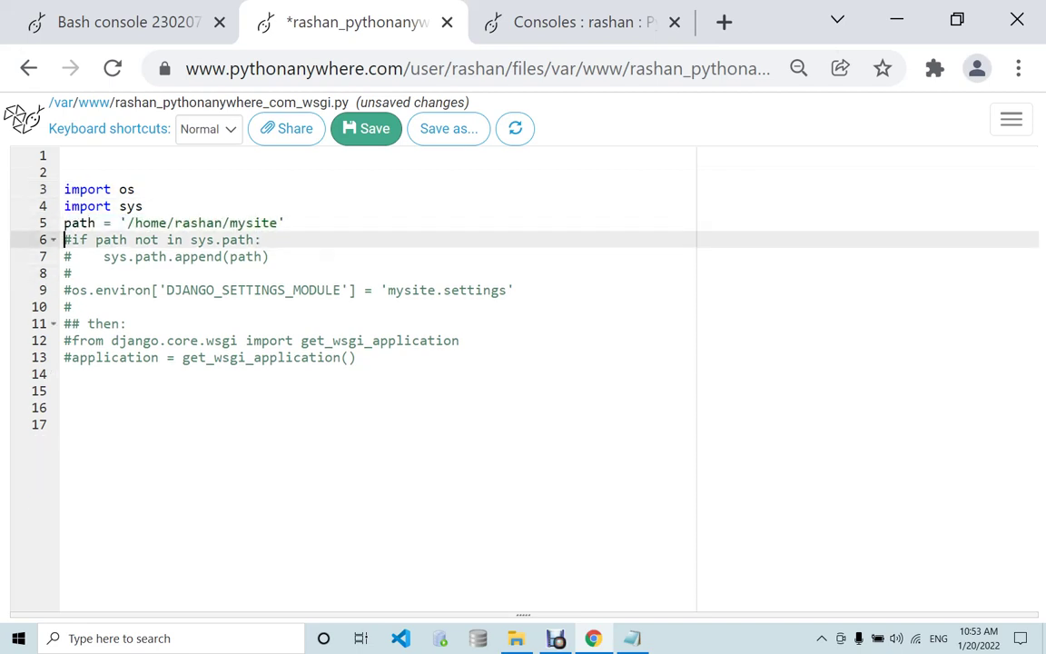
key("Delete")
left_click(64, 256)
key("Delete")
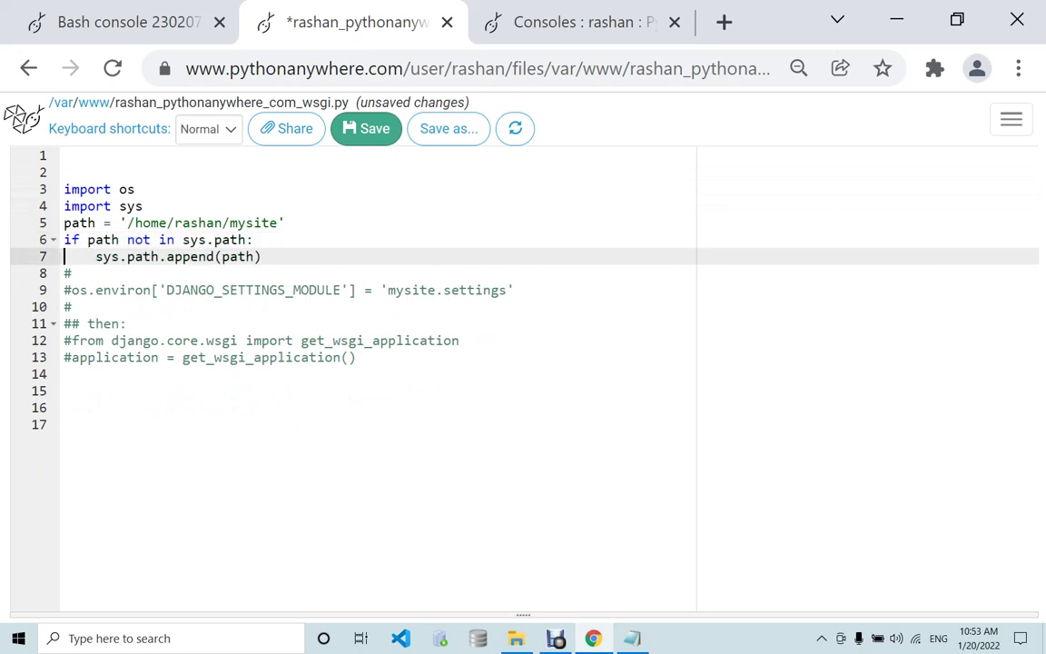
left_click(64, 272)
key("Delete")
left_click(64, 289)
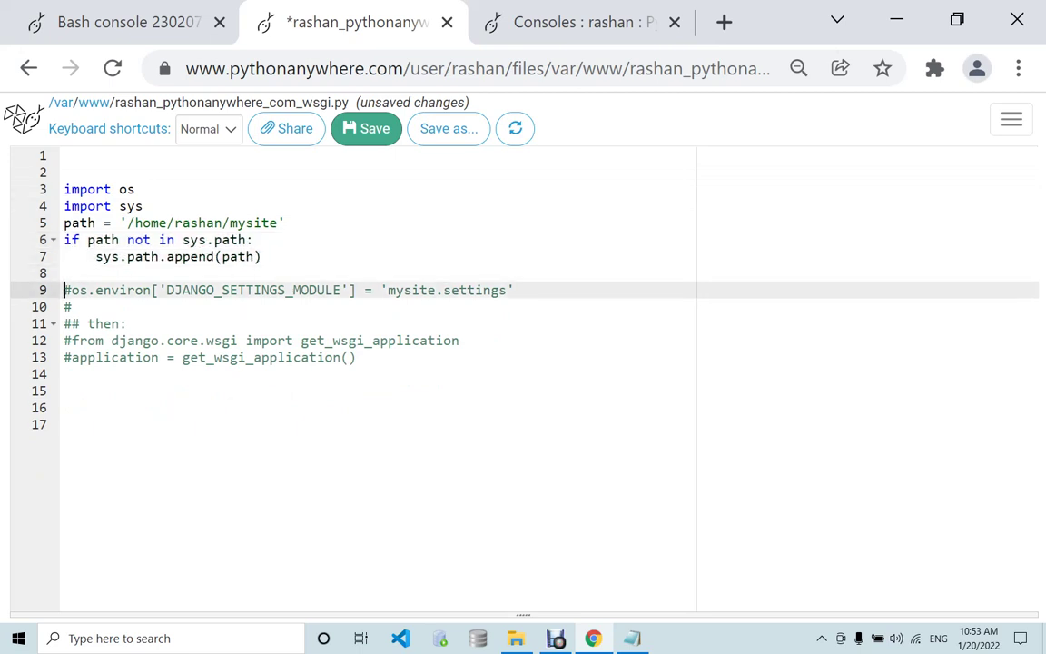
key("Delete")
left_click(64, 307)
left_click_drag(65, 307, 128, 323)
key("Delete")
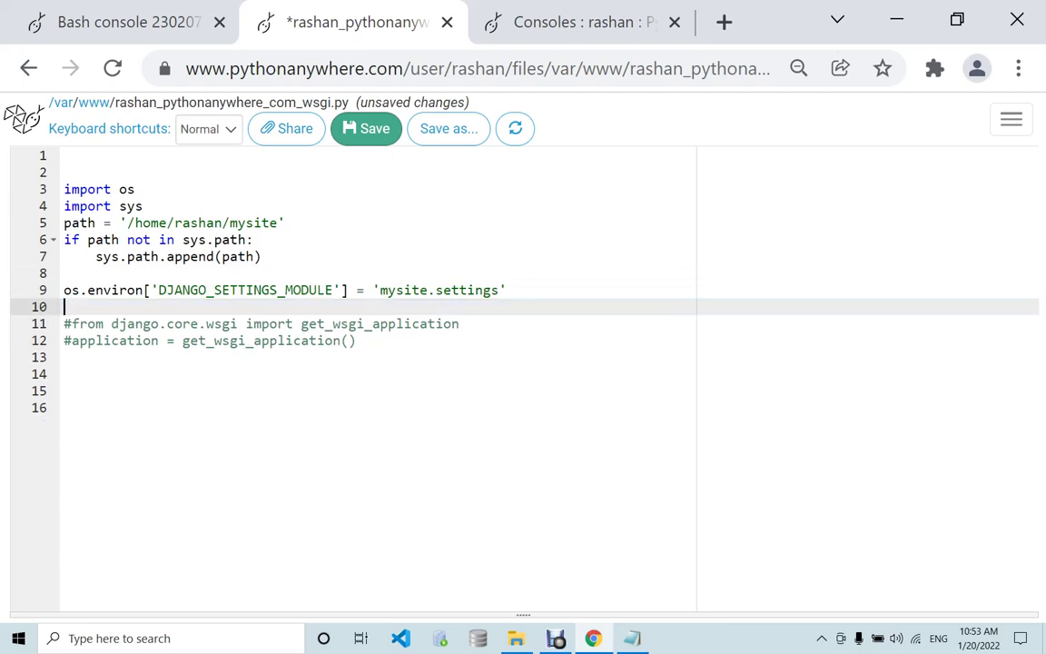
left_click(64, 324)
key("Delete")
left_click(64, 341)
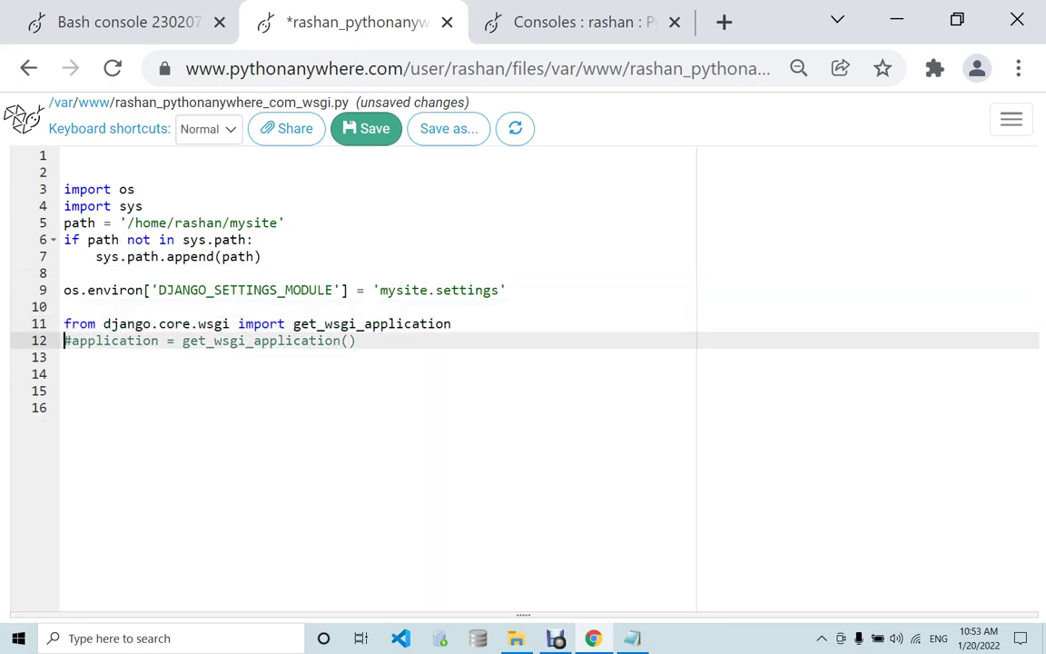
key("Delete")
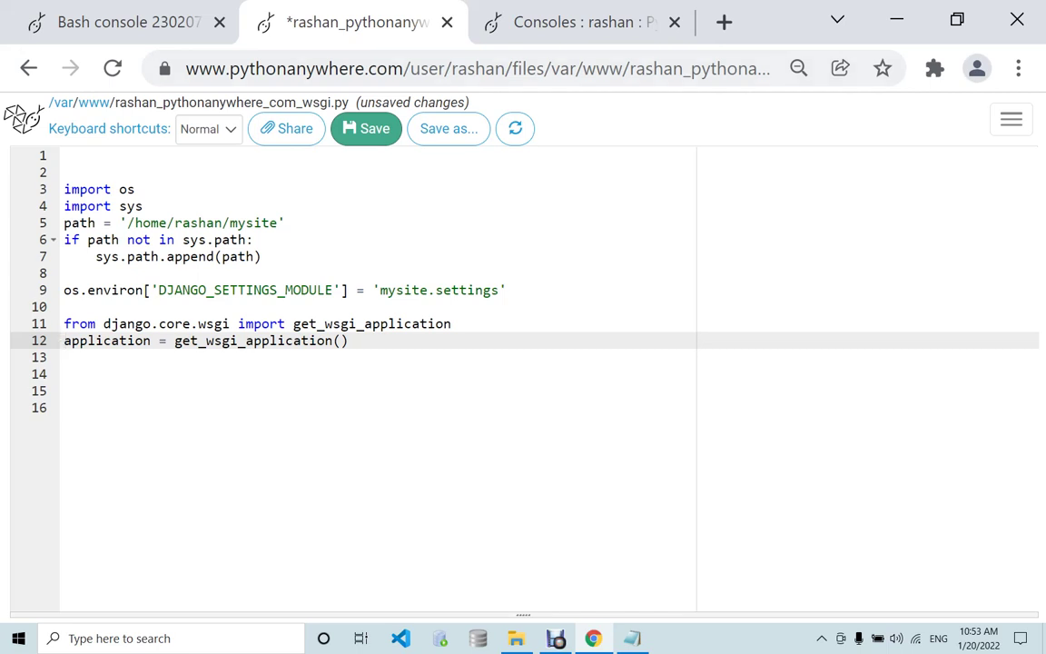
- Replace mysite with emart in the path and 'emart.settings' module, then save the WSGI file
double_click(253, 223)
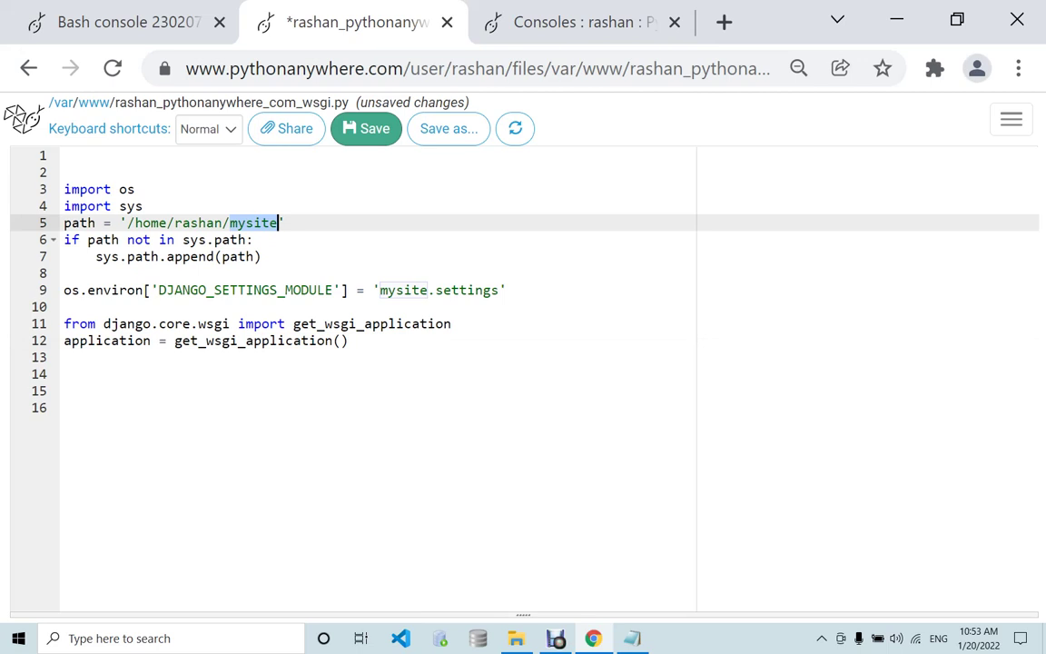
type("emart")
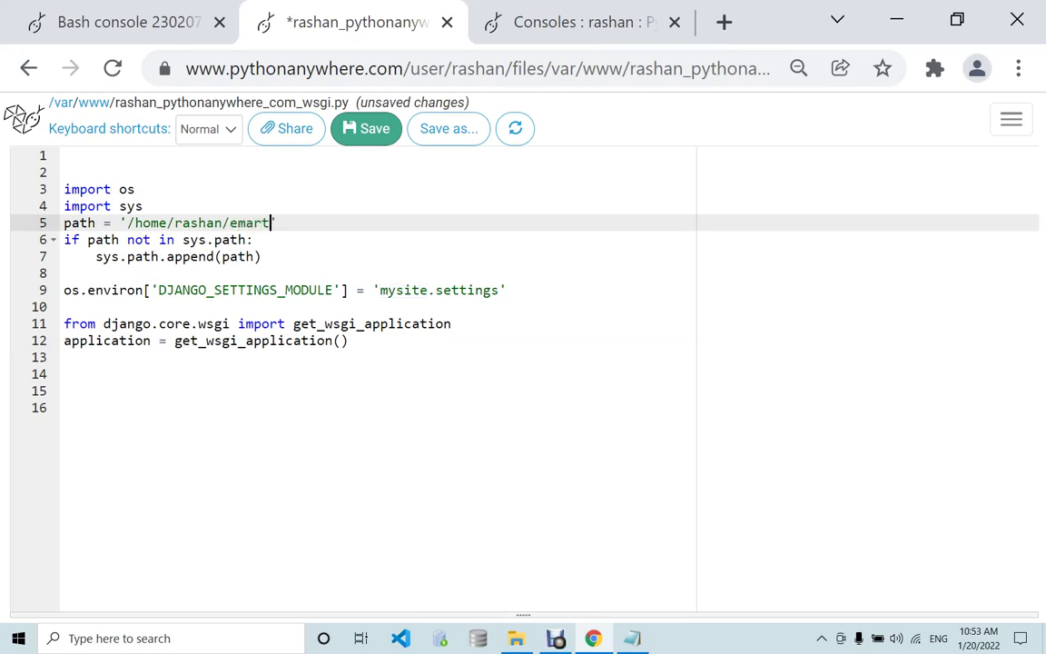
left_click(405, 290)
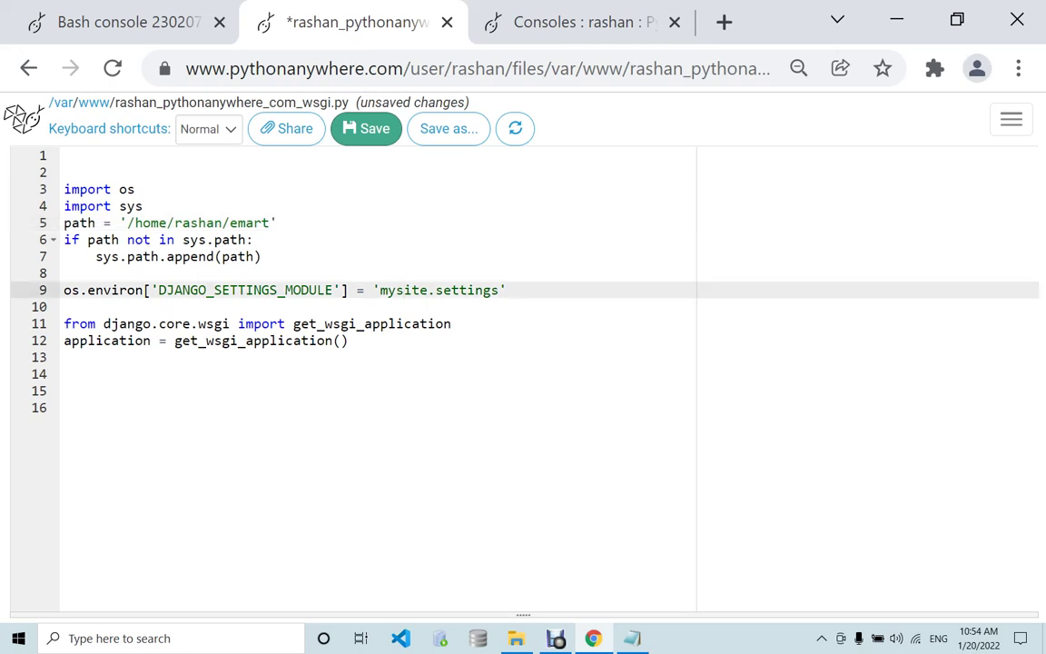
key("Right")
key("Right")
key("Right")
key("shift+Left")
key("shift+Left")
key("shift+Left")
key("shift+Left")
key("shift+Left")
key("shift+Left")
type("emart")
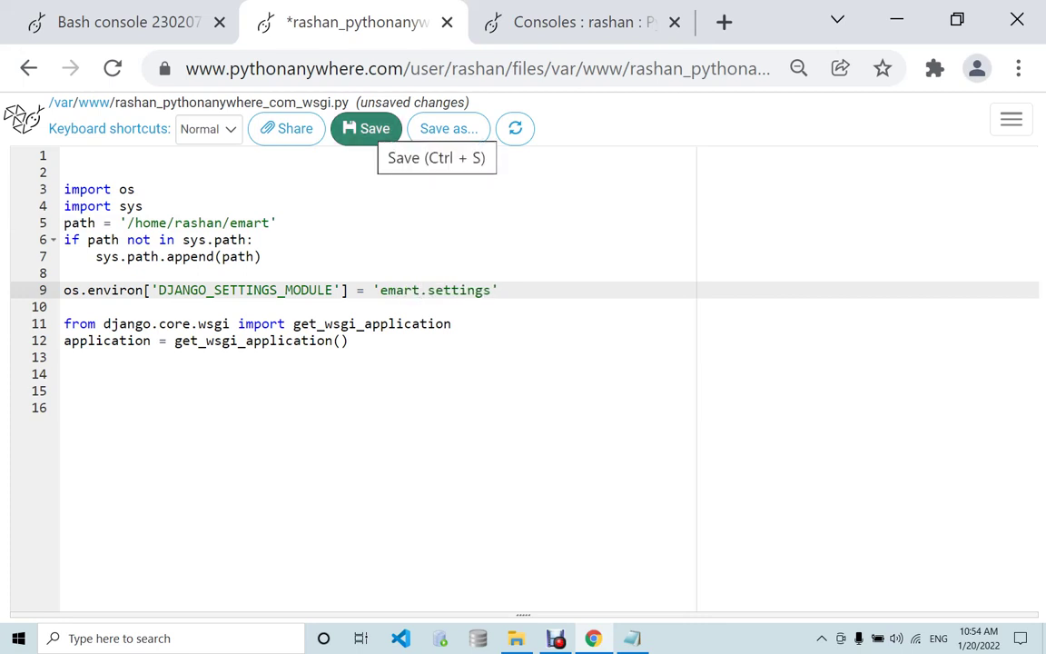
left_click(366, 128)
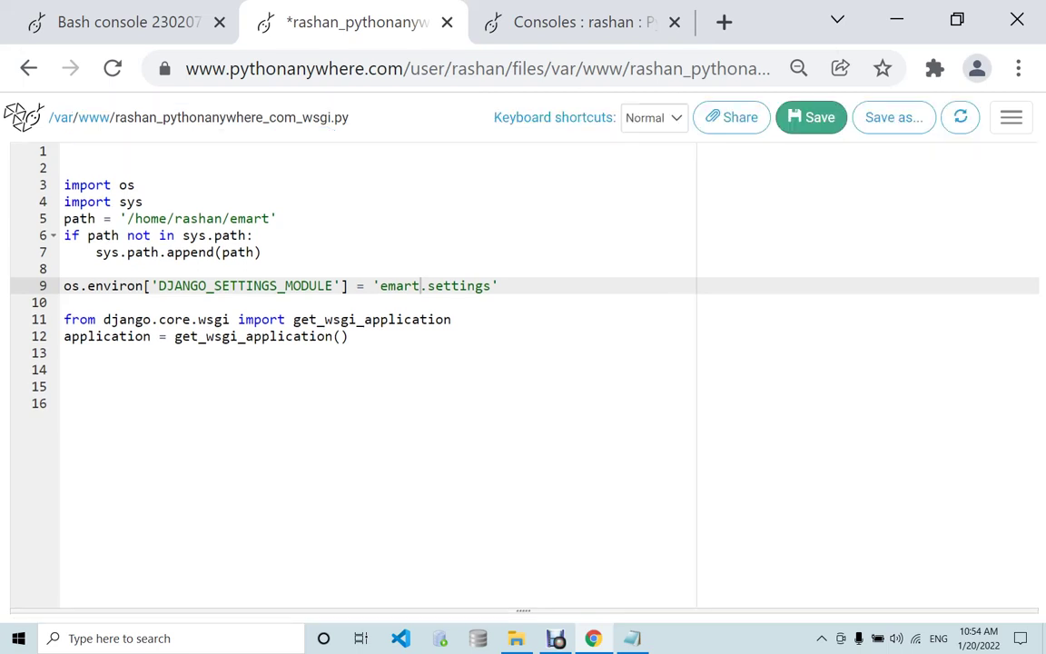
left_click(1010, 117)
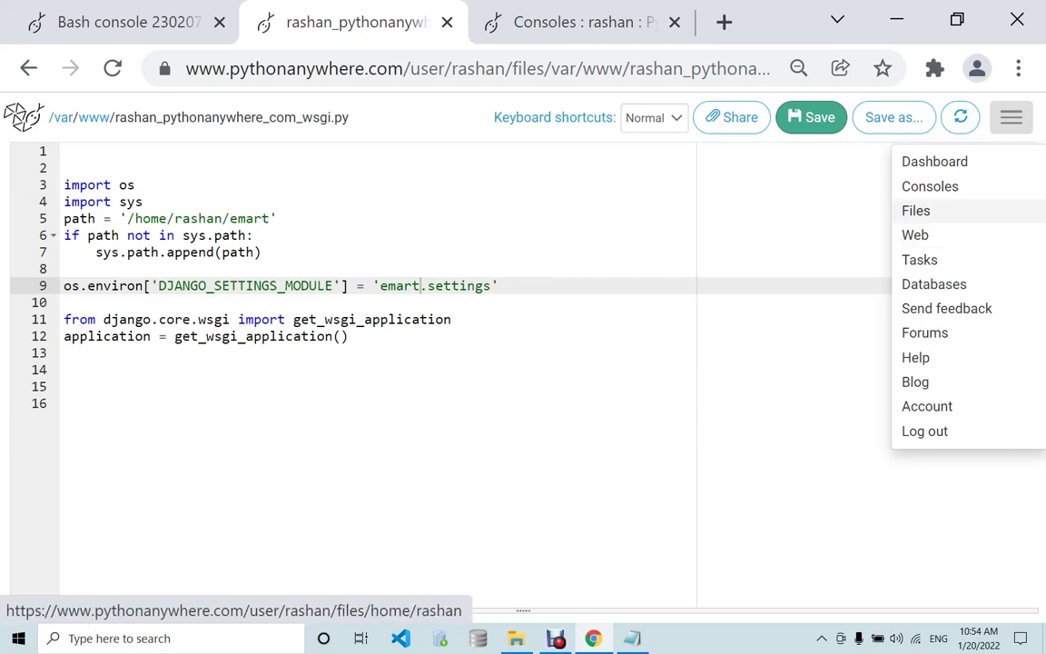
- Open emart/emart/settings.py from the Files page and scroll down through its settings
left_click(916, 210)
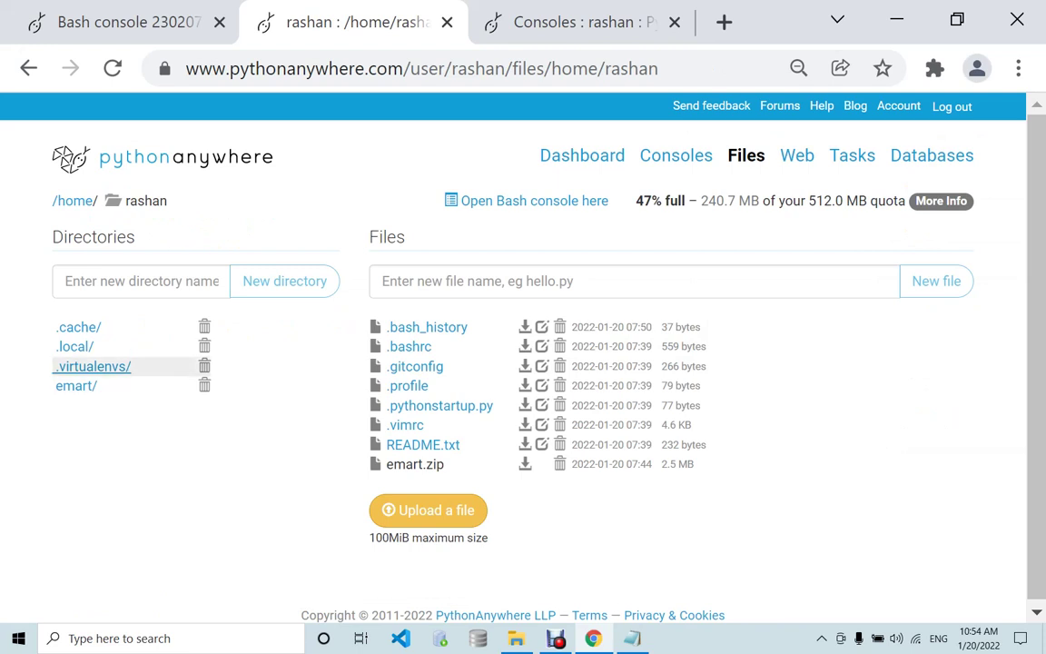
left_click(77, 385)
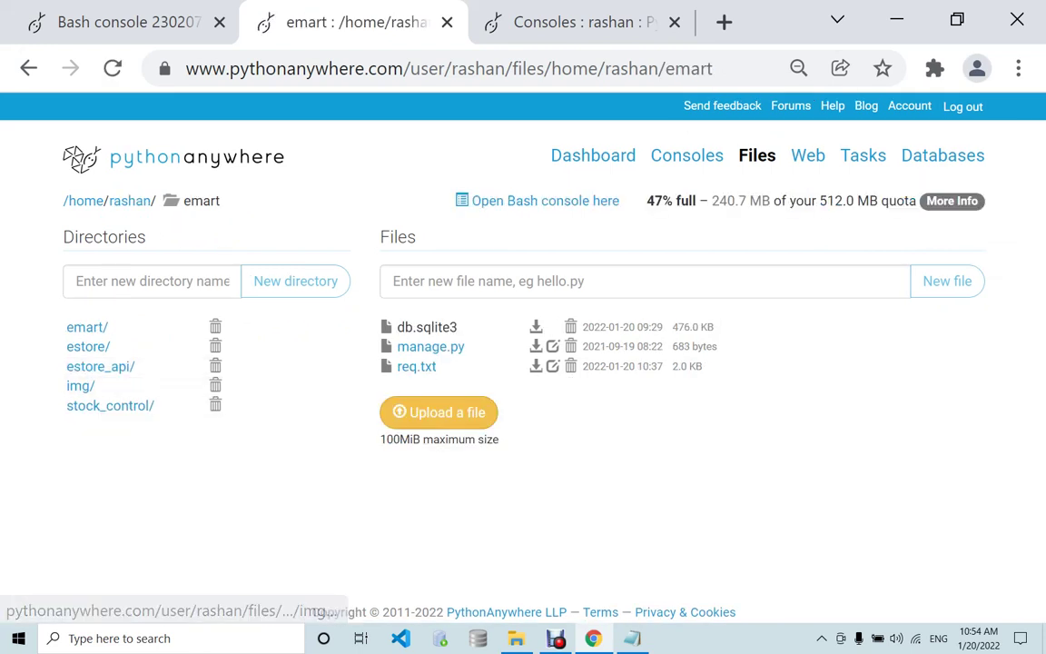
left_click(87, 326)
left_click(430, 366)
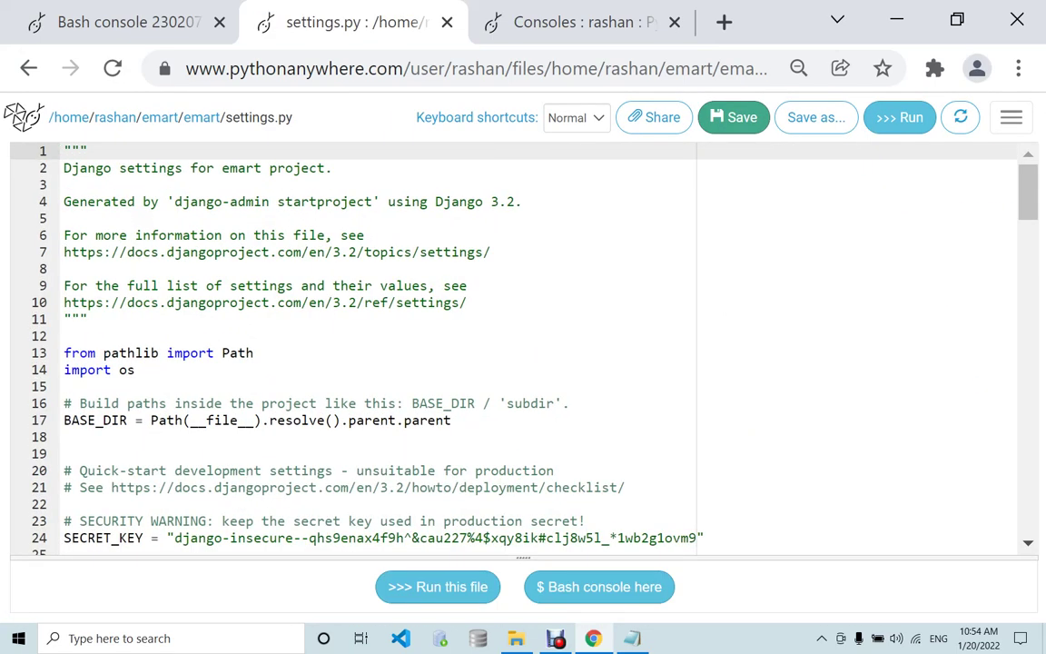
scroll(523, 345, "down", 5)
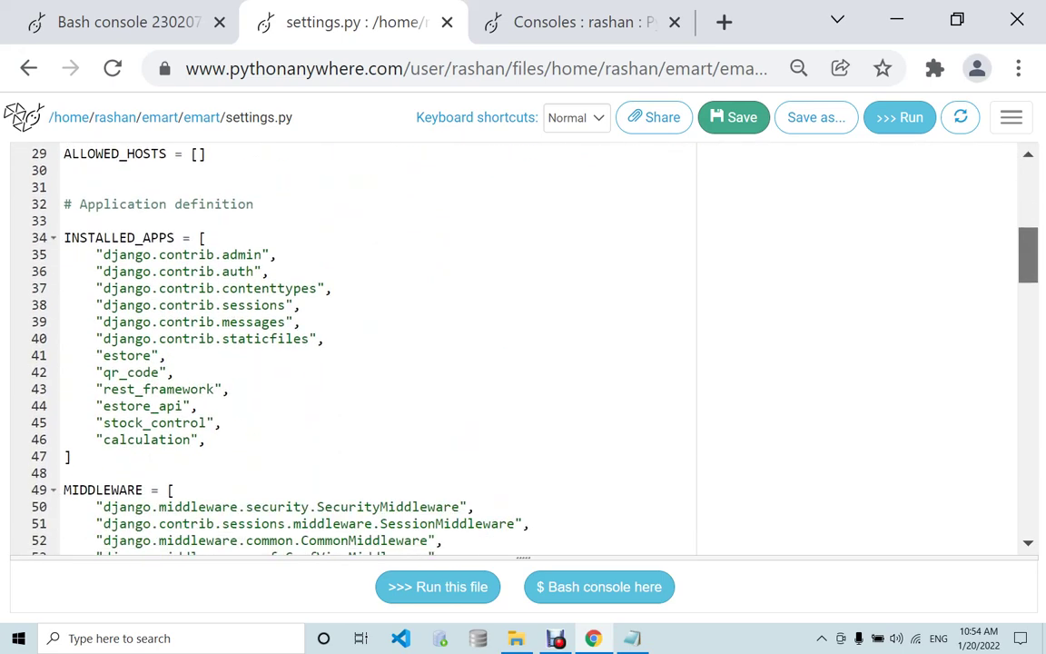
scroll(354, 345, "down", 11)
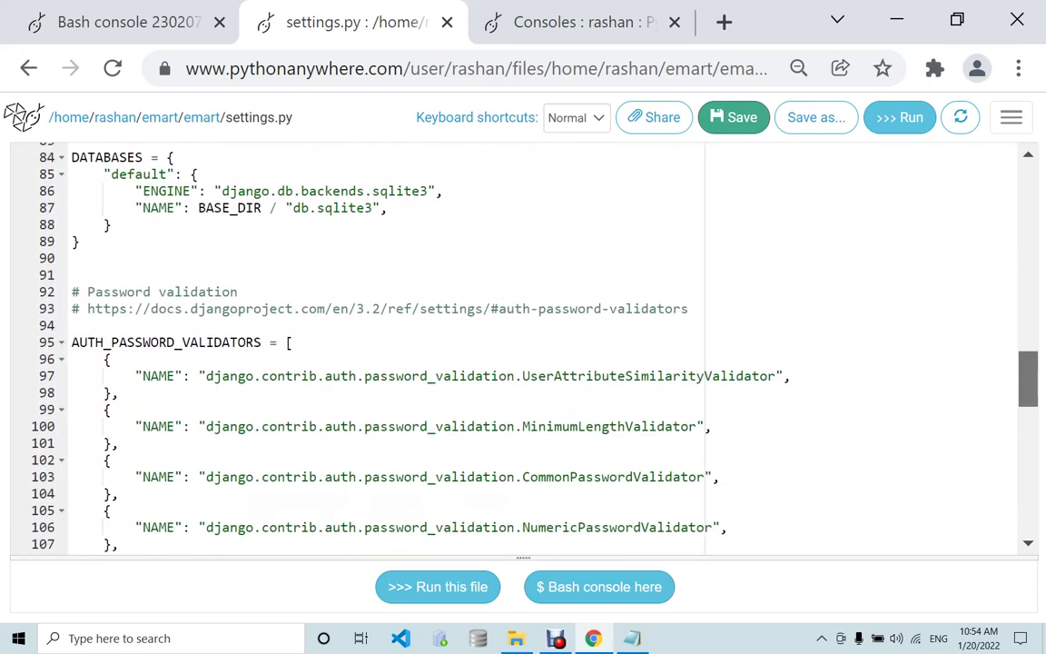
scroll(354, 345, "down", 6)
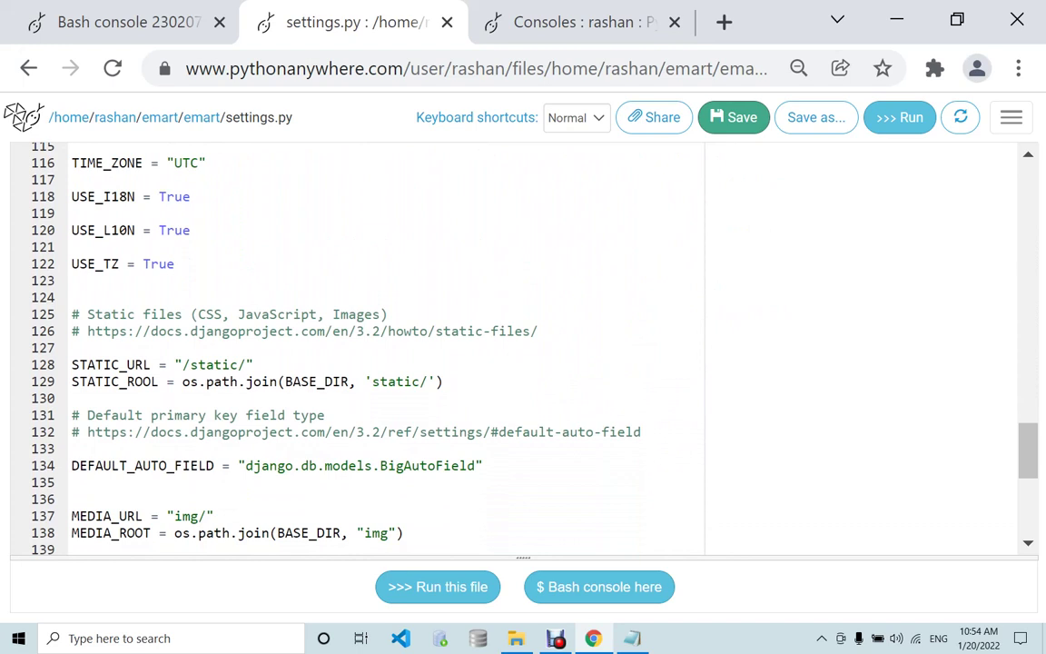
- Fix STATIC_ROOL to STATIC_ROOT, set ALLOWED_HOSTS = ['*'], and save settings.py
left_click(144, 381)
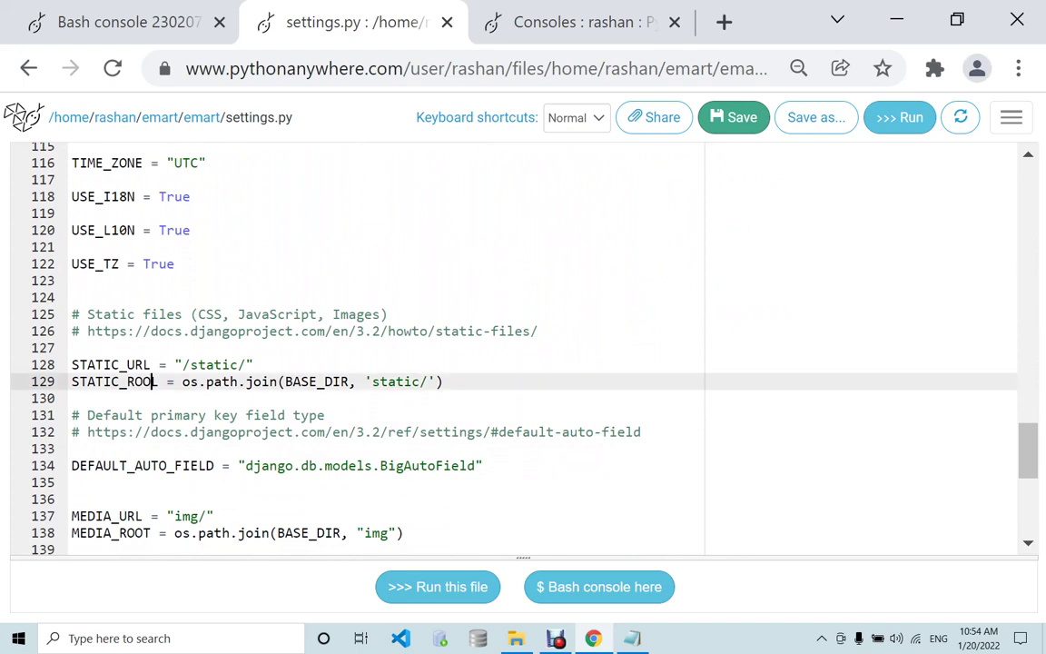
key("BackSpace")
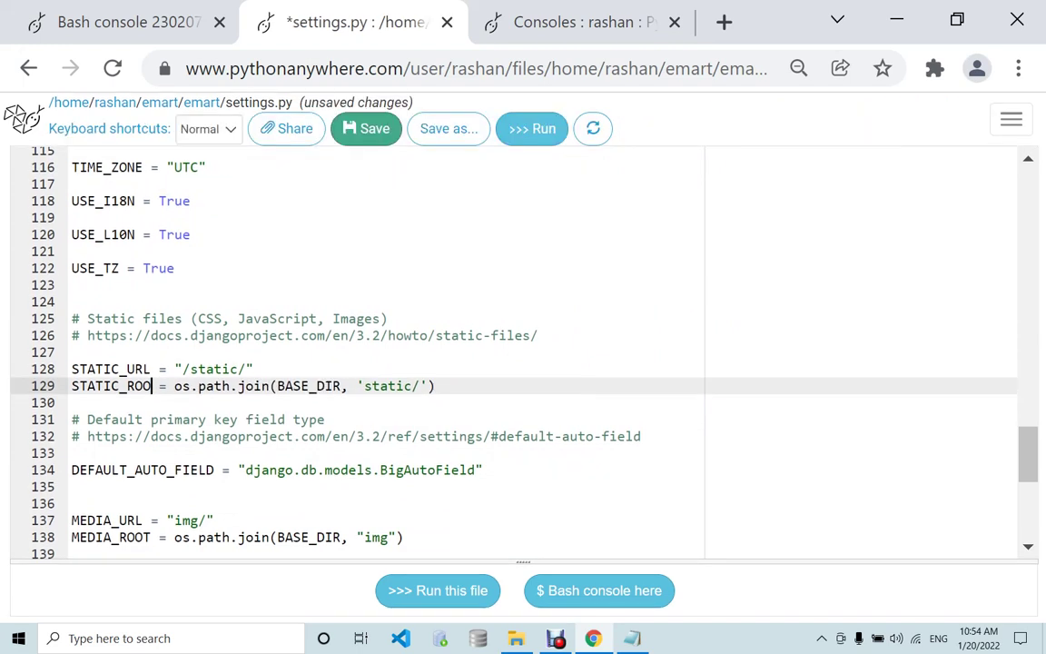
type("T")
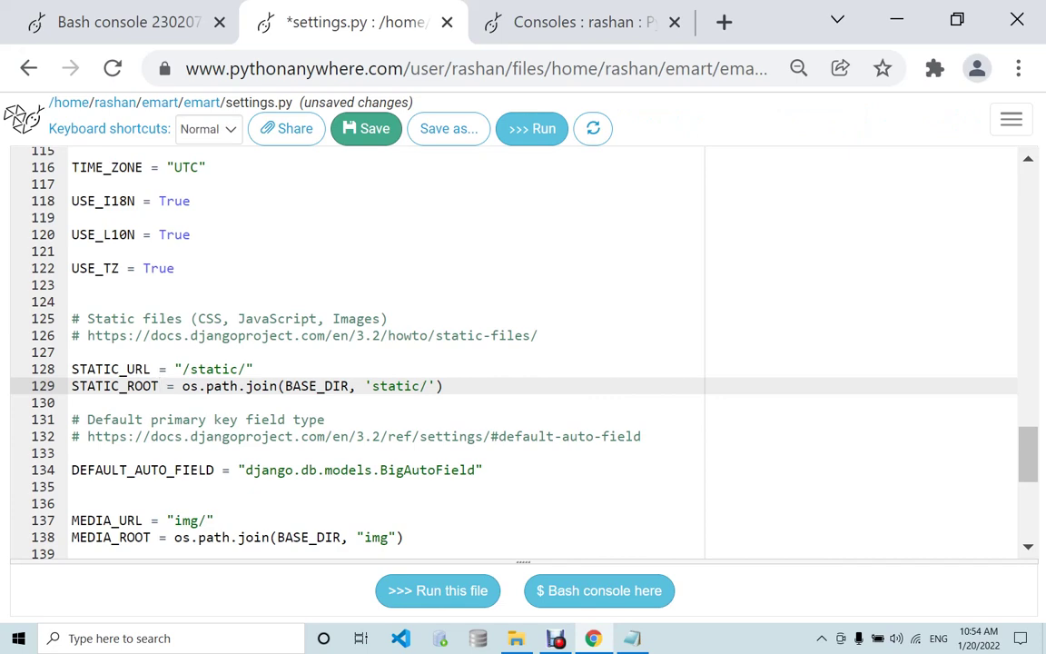
scroll(522, 345, "up", 15)
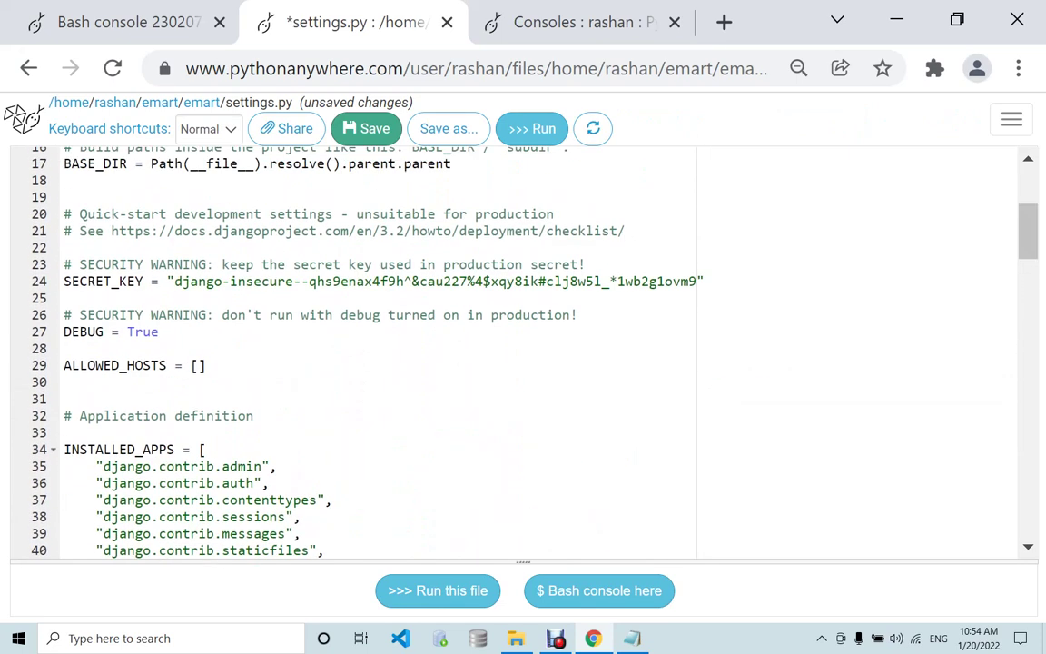
left_click(197, 365)
type("'")
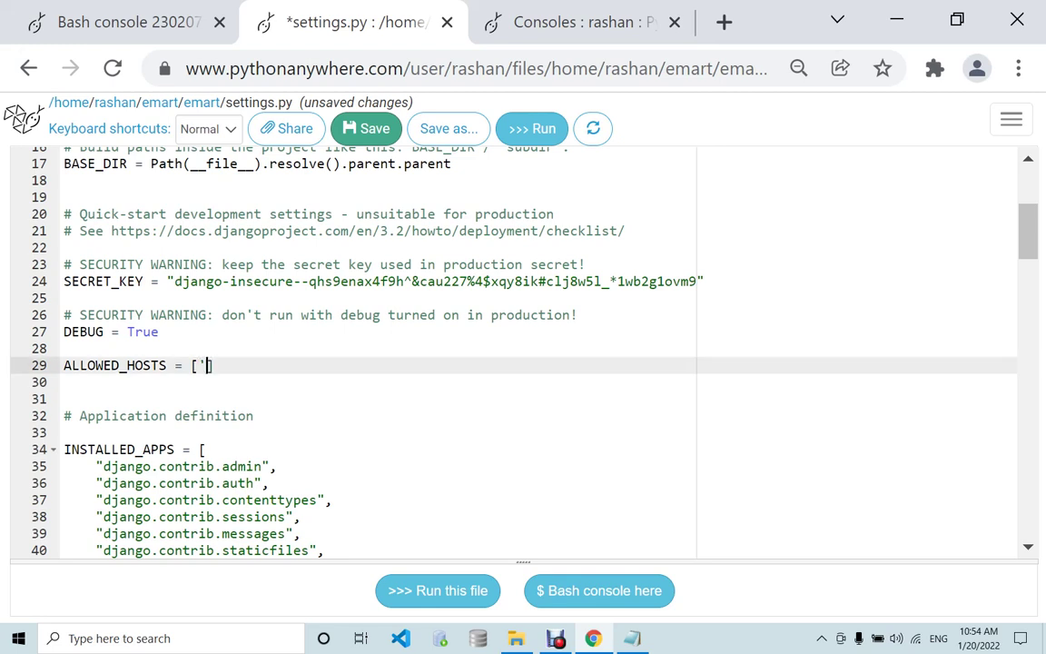
type("*'")
left_click(159, 332)
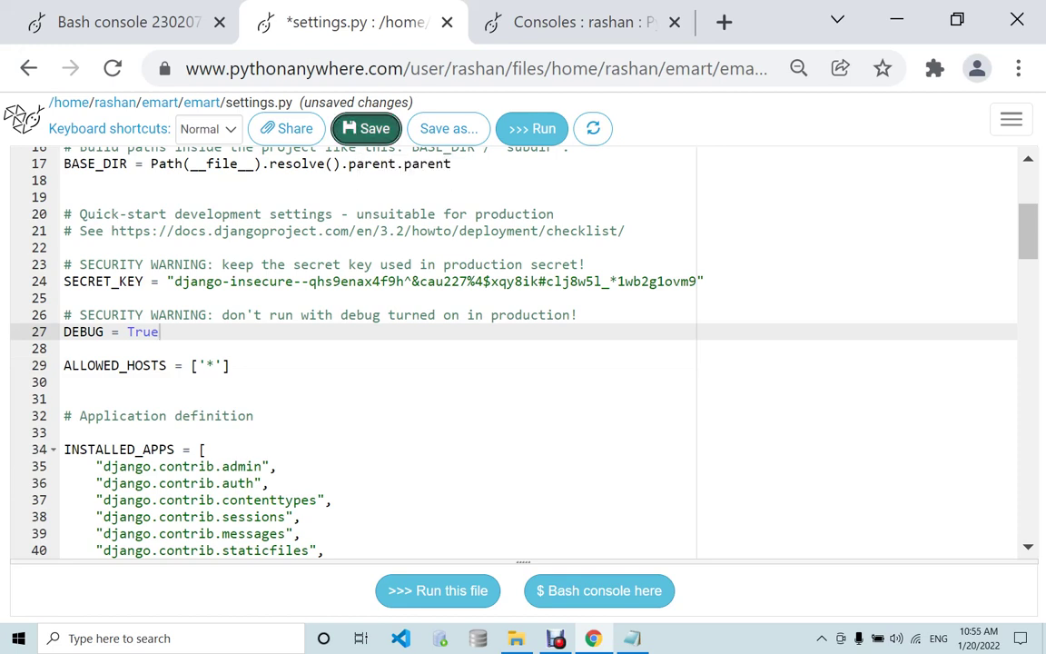
key("ctrl+s")
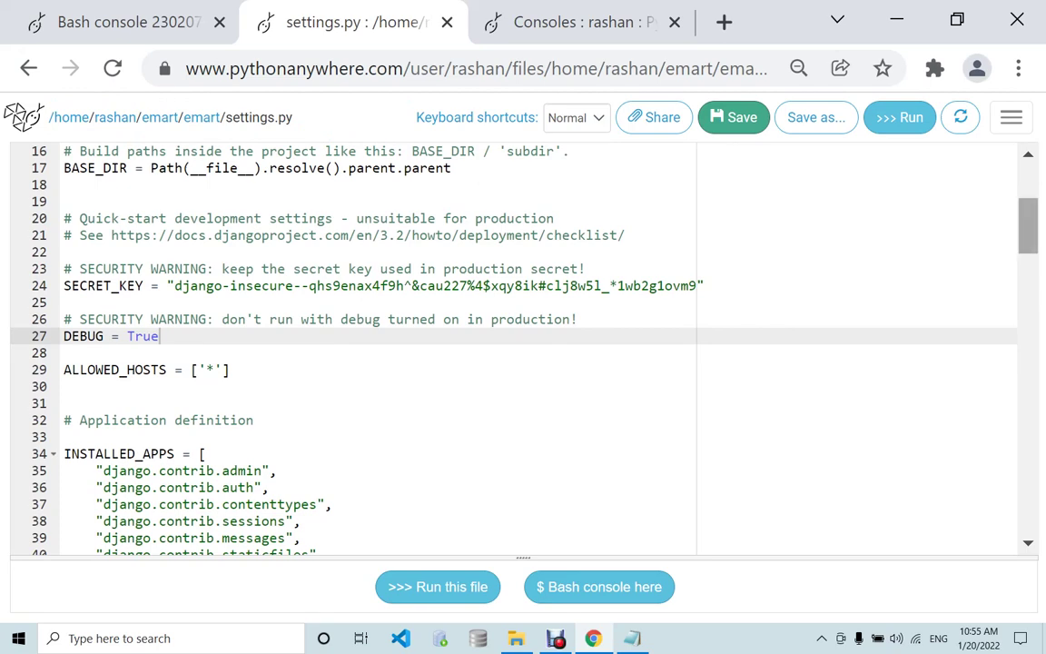
left_click_drag(1027, 226, 1026, 193)
key("ctrl+s")
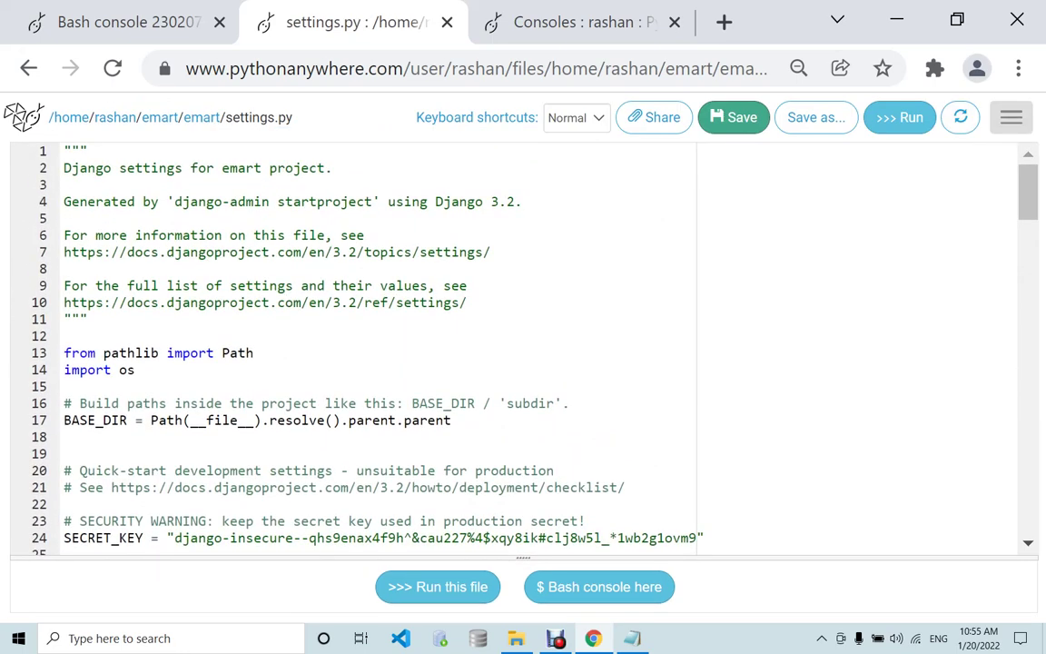
- Open the Web app configuration page, then switch back to the Bash console tab
left_click(1011, 117)
left_click(914, 234)
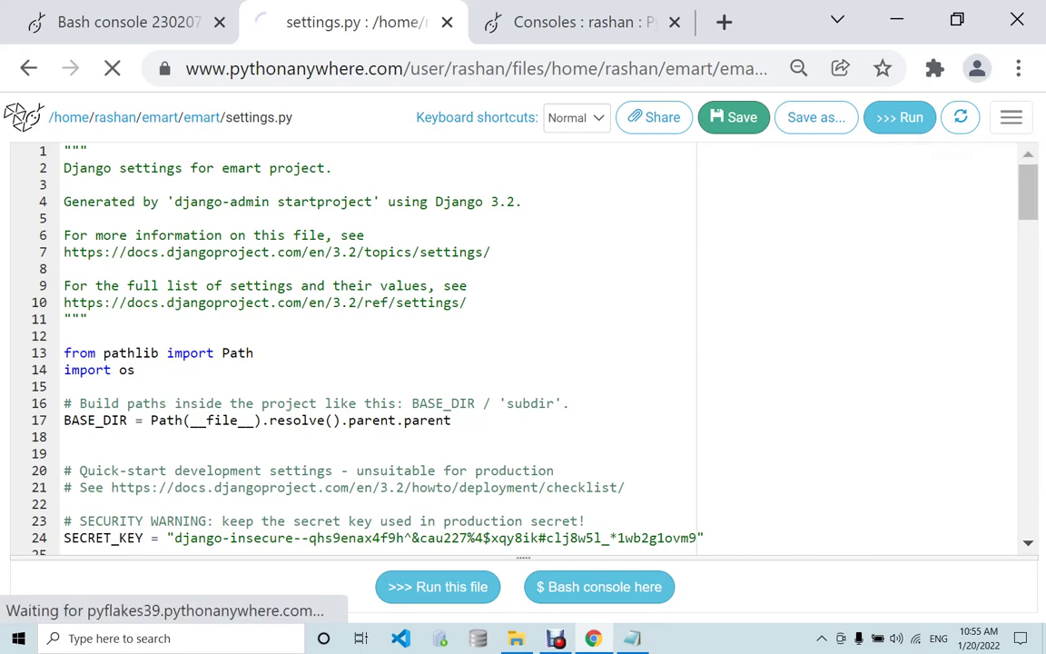
key("ctrl+1")
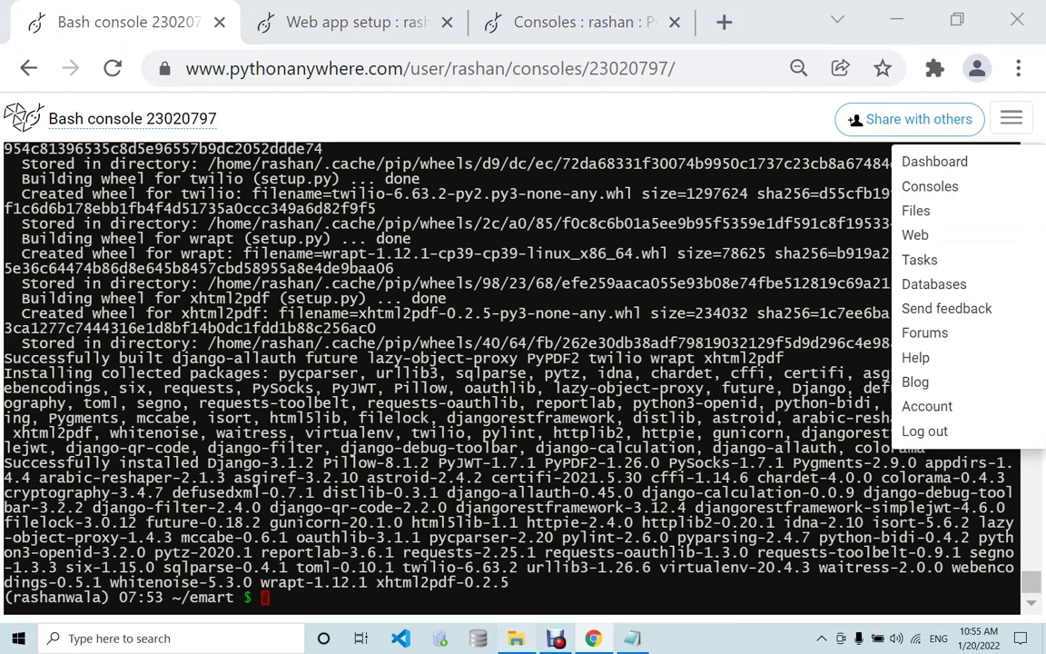
key("alt+Tab")
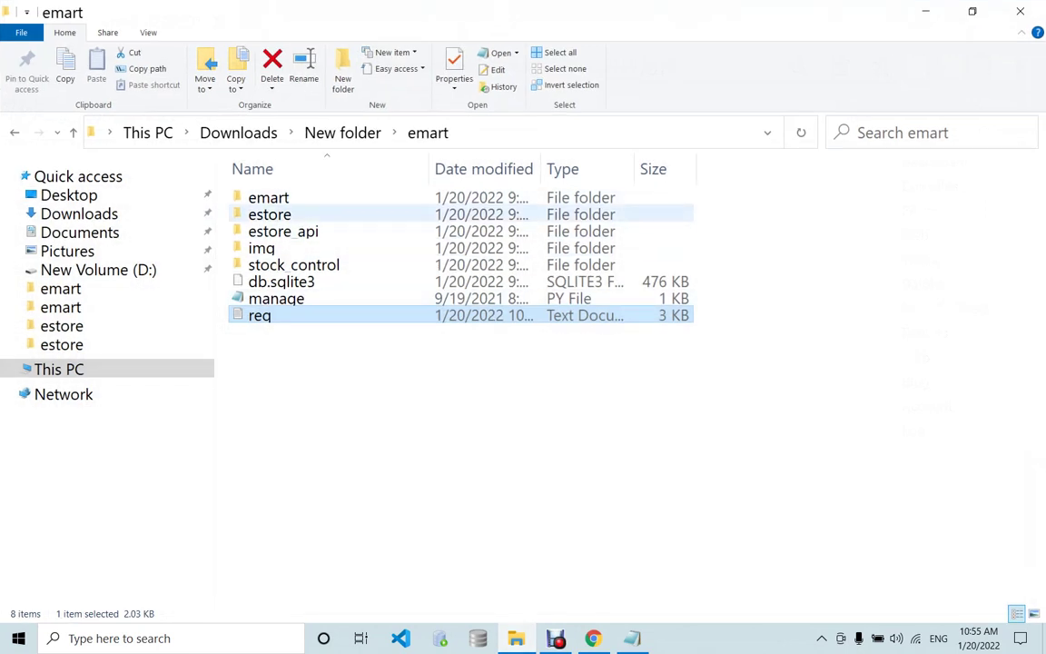
double_click(269, 214)
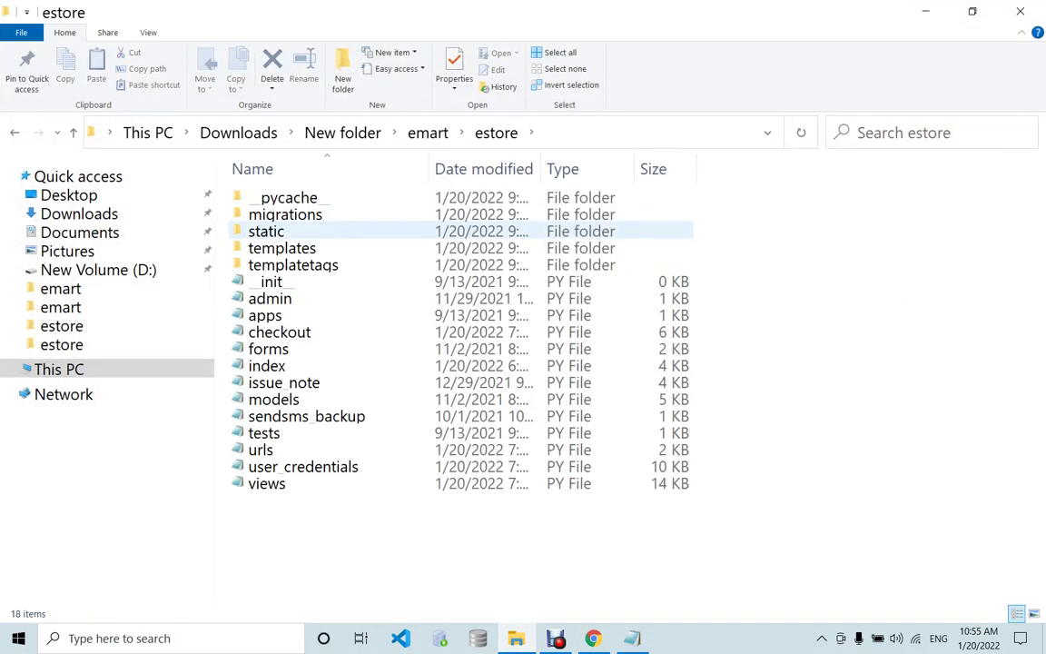
double_click(266, 230)
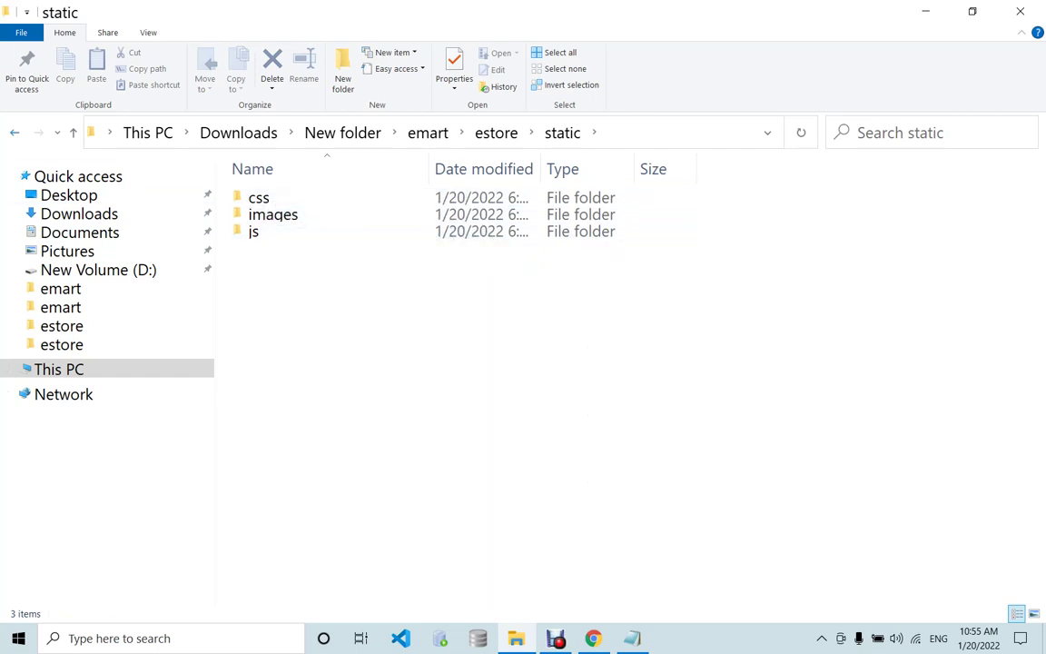
key("BackSpace")
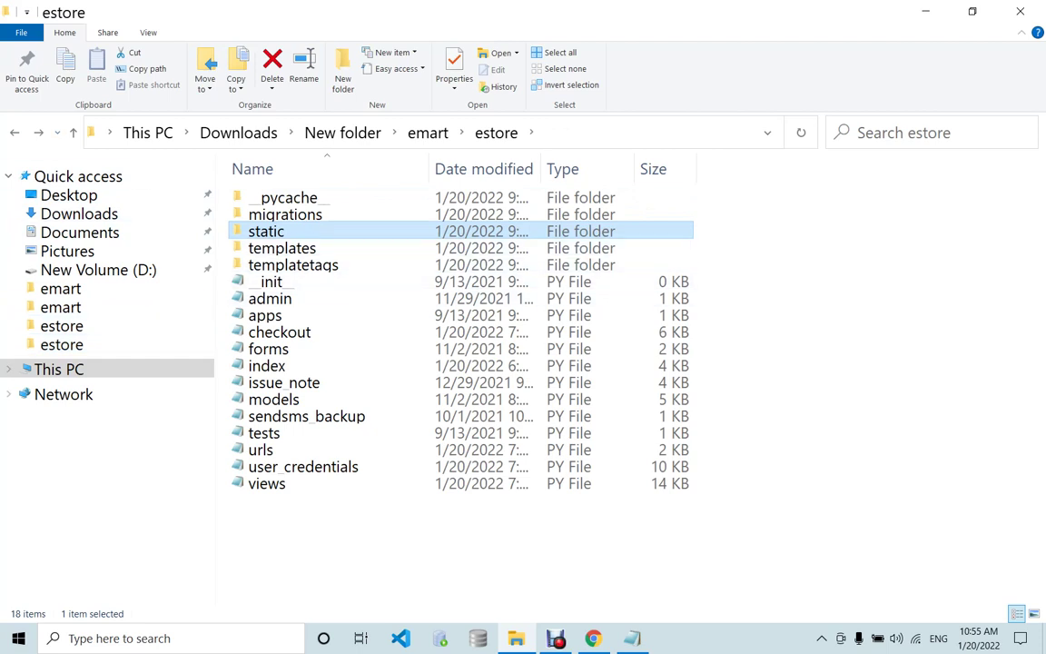
key("BackSpace")
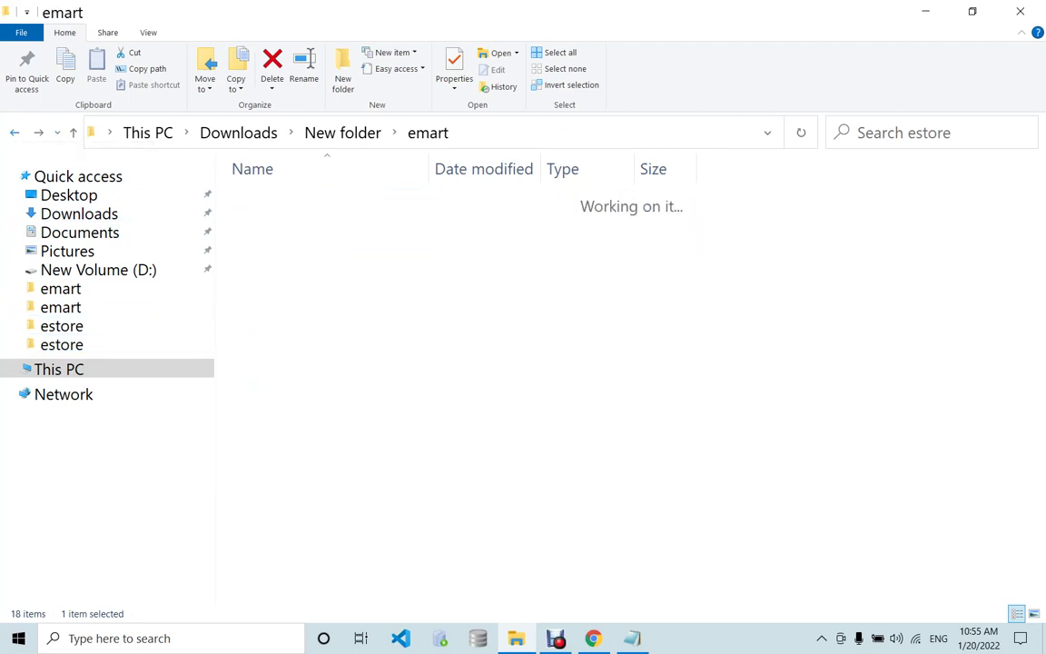
key("Down")
key("Down")
key("Down")
key("Return")
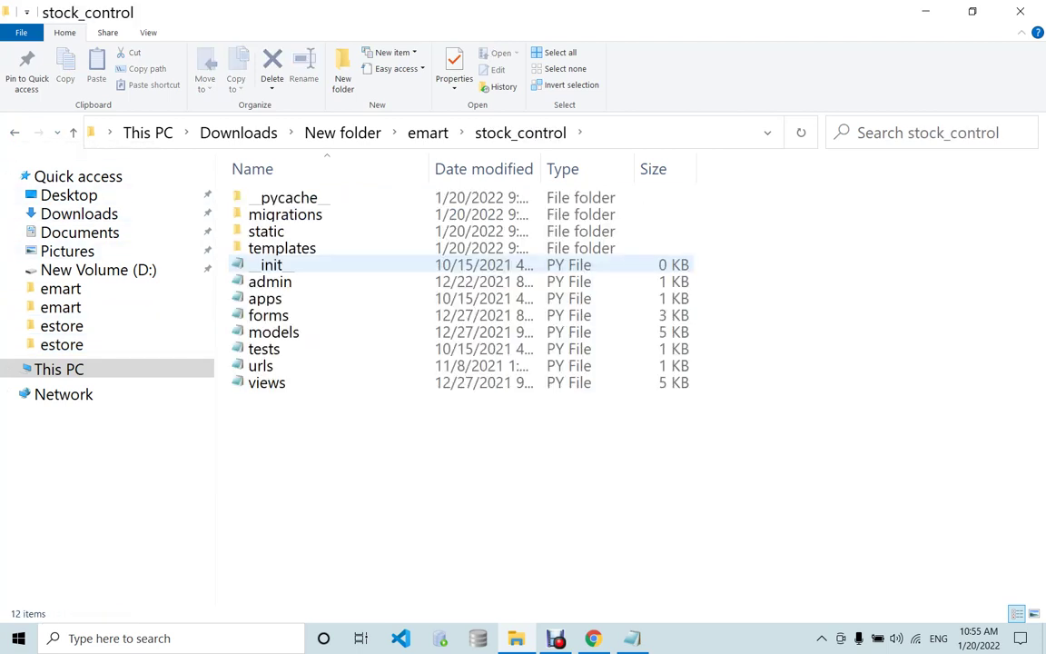
key("BackSpace")
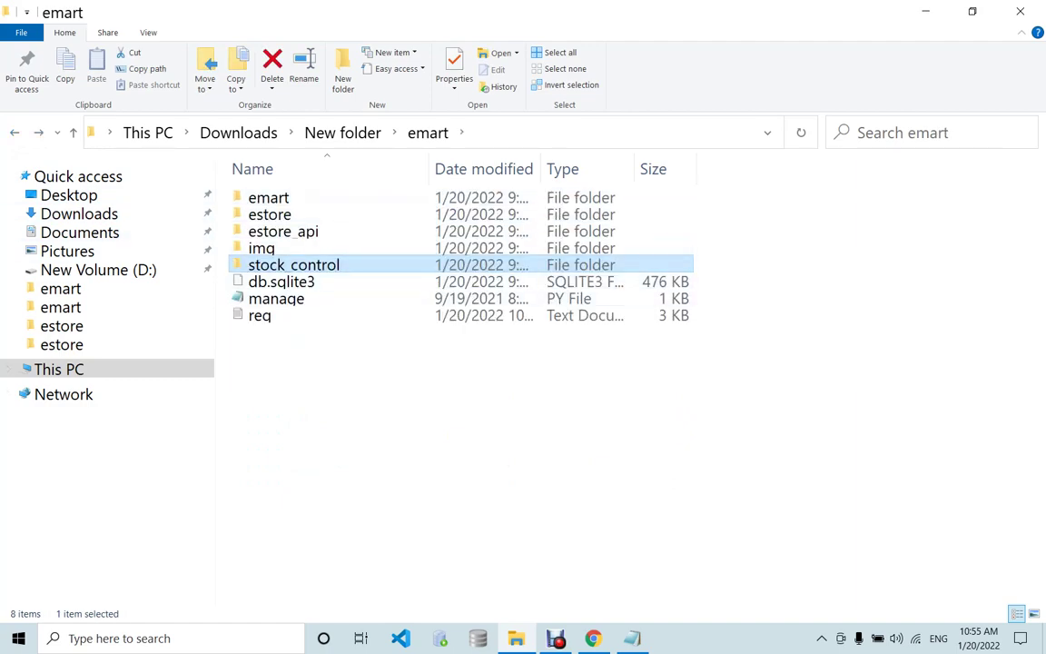
mouse_move(593, 638)
left_click(509, 574)
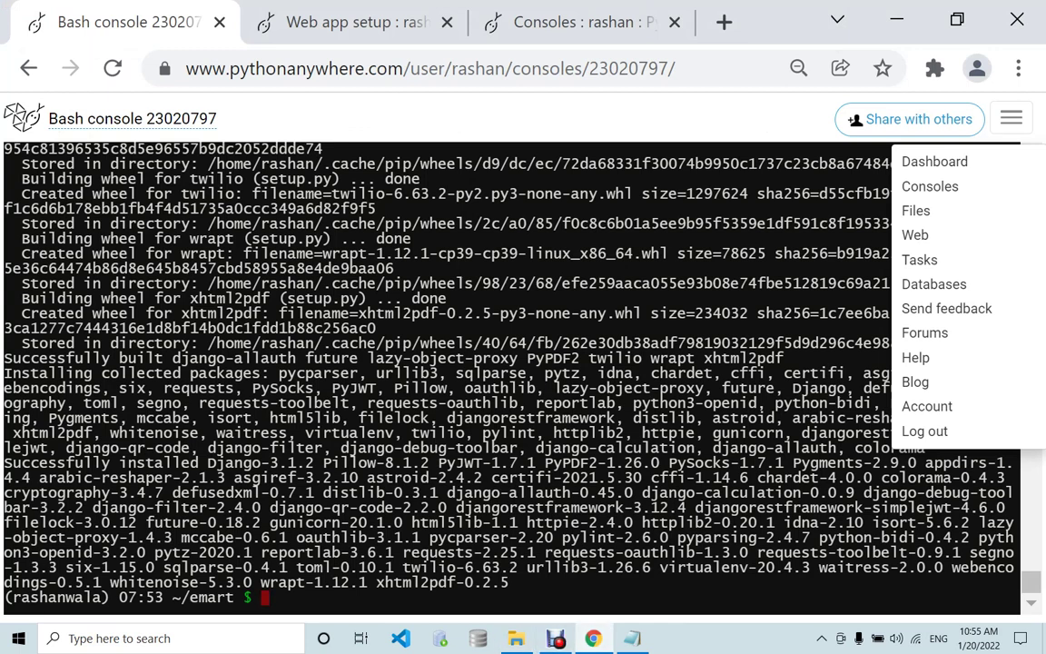
- List the emart folder with dir, then run the misspelled 'python manage.py collecstatic'
type("dir")
key("Return")
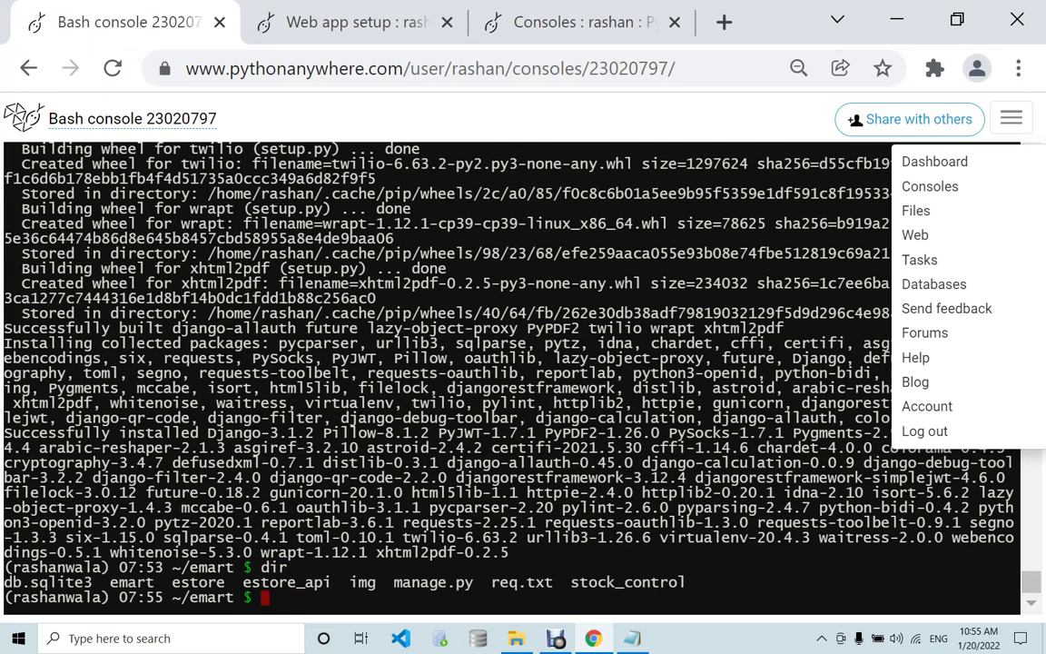
type("python")
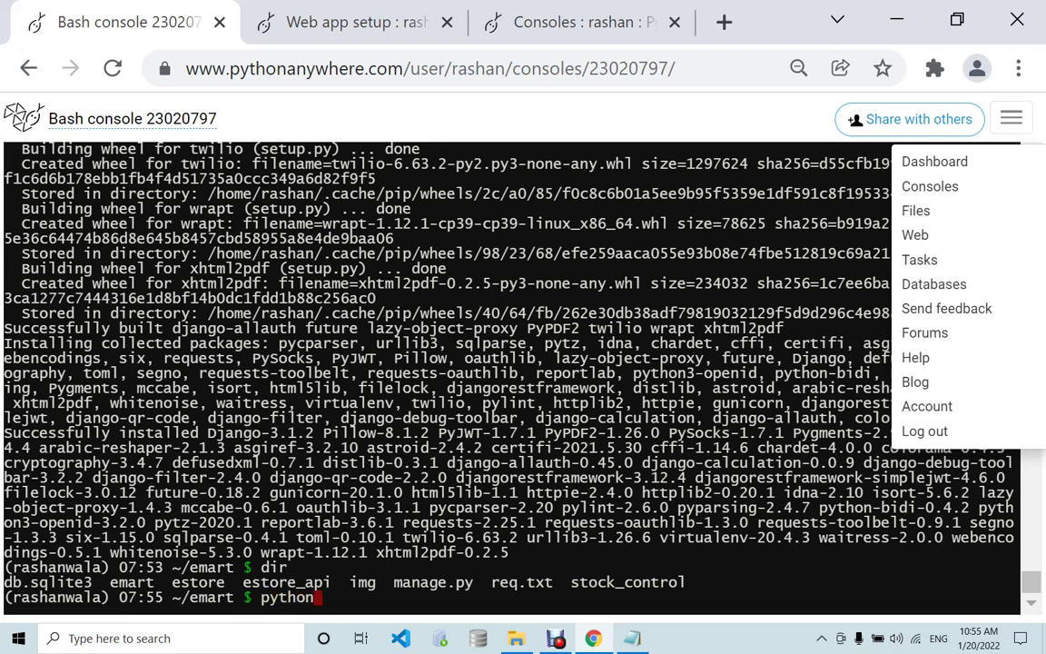
type(" manage.")
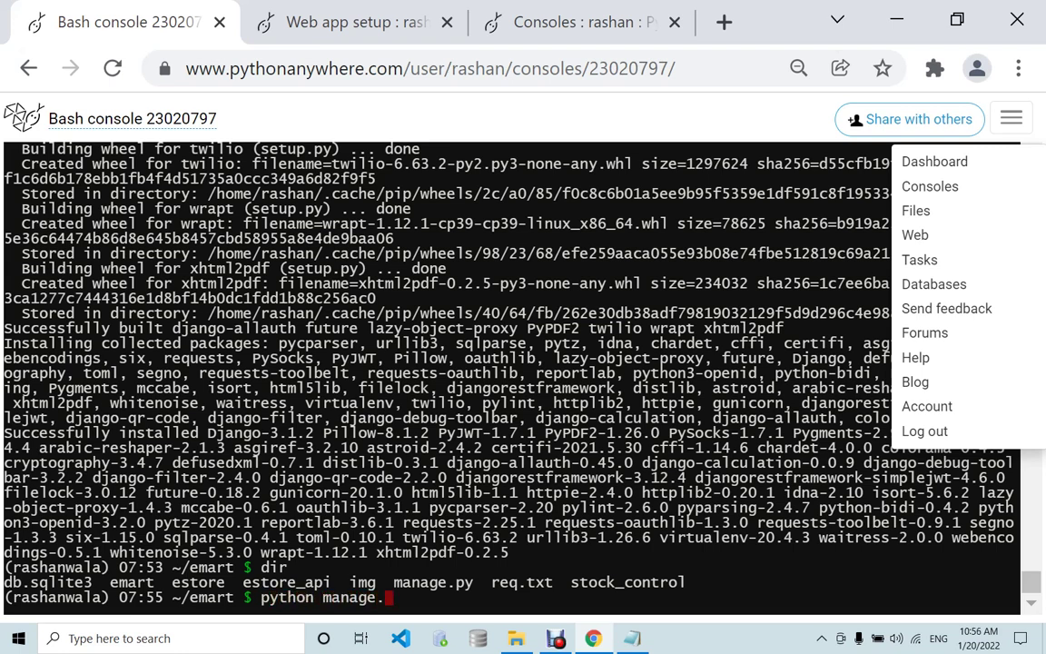
type("py collecstat")
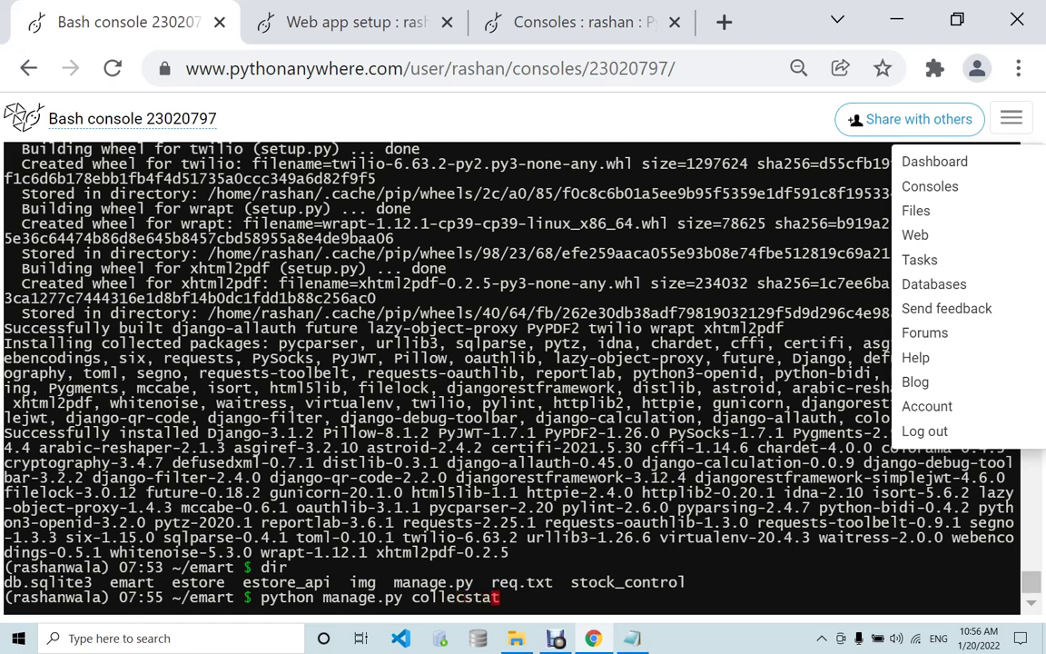
key("Right")
type("ic")
key("Return")
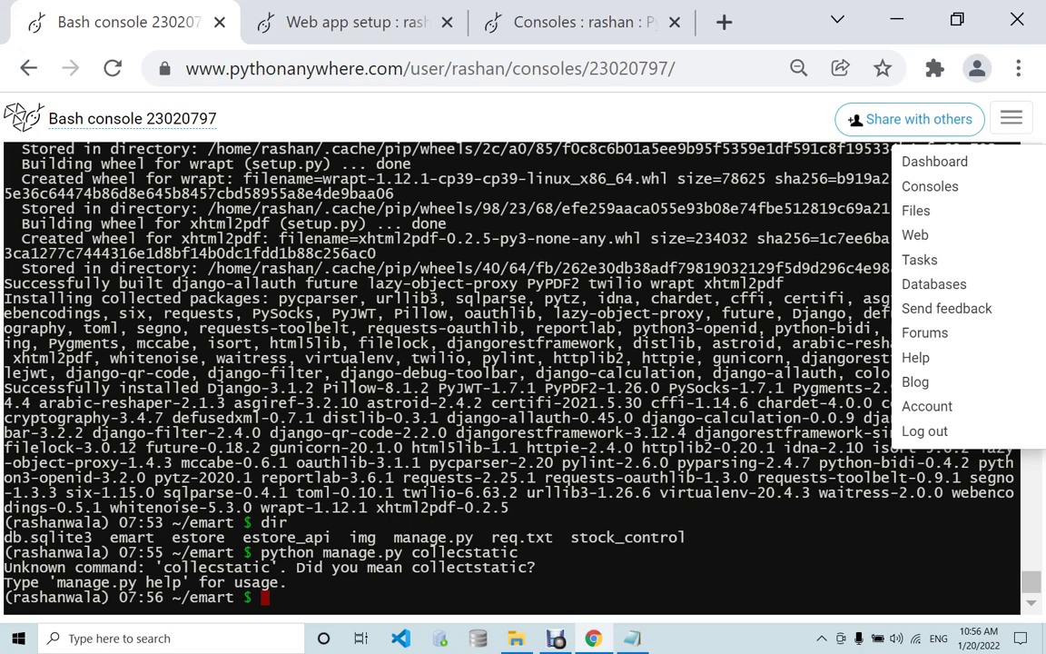
- Copy the 'python manage.py collectstatic' line from the pythonanywheresteps notes in Notepad
key("alt+Tab")
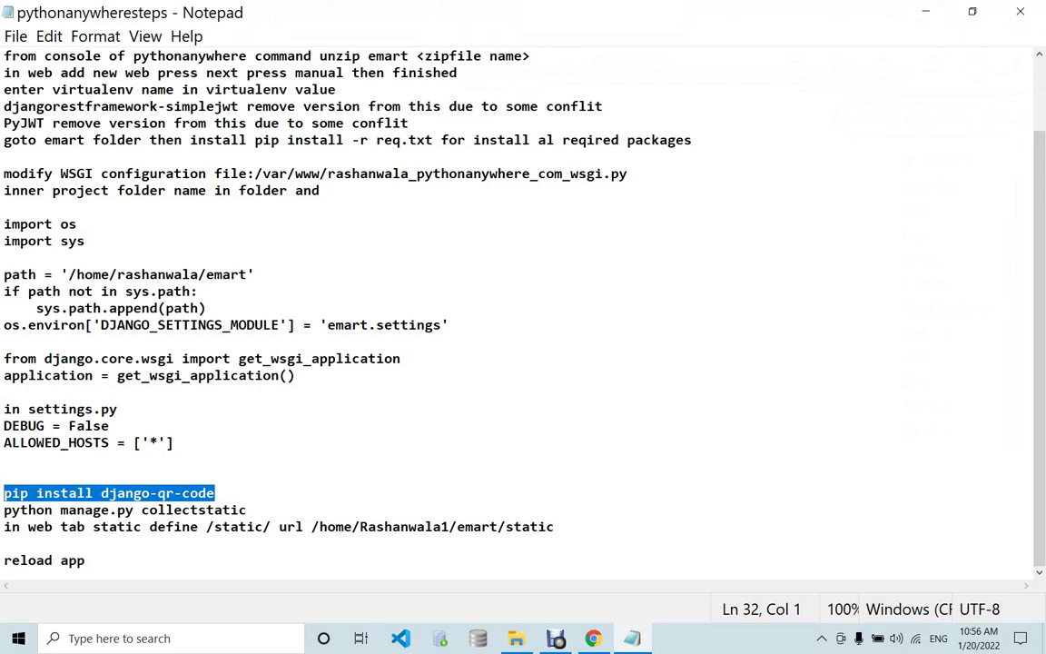
key("Down")
key("End")
key("shift+Left")
key("shift+Left")
key("shift+Left")
key("shift+Left")
key("shift+Left")
key("shift+Left")
key("shift+Left")
key("shift+Left")
key("shift+Left")
key("shift+Left")
key("shift+Left")
key("shift+Left")
key("shift+Left")
key("shift+Left")
key("shift+Left")
key("shift+Left")
key("shift+Left")
key("shift+Left")
key("shift+Left")
key("shift+Left")
key("ctrl+c")
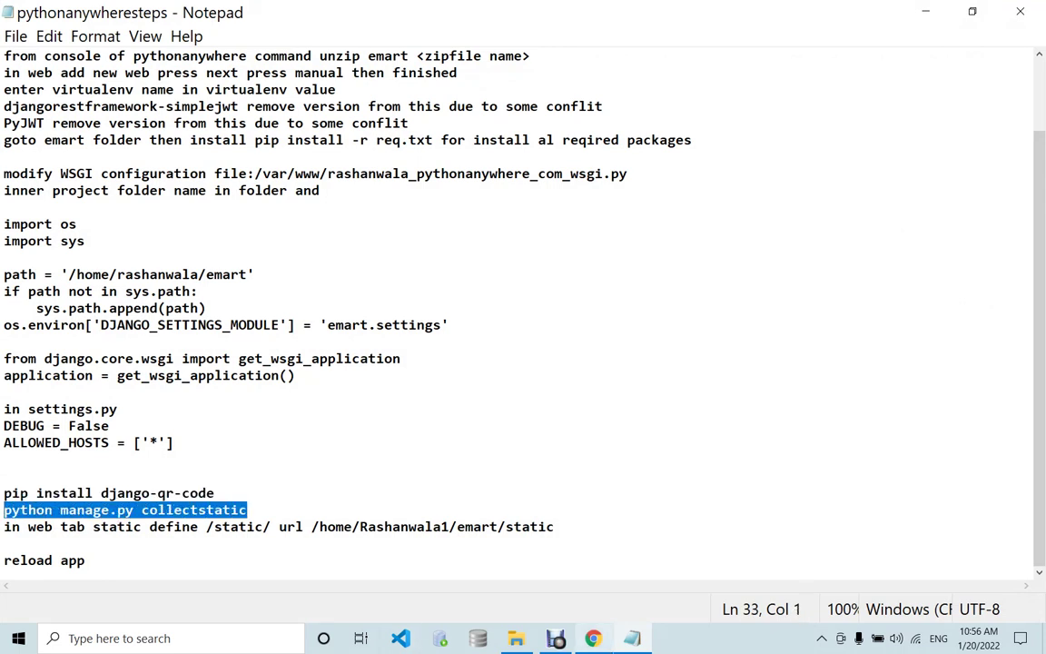
key("alt+Tab")
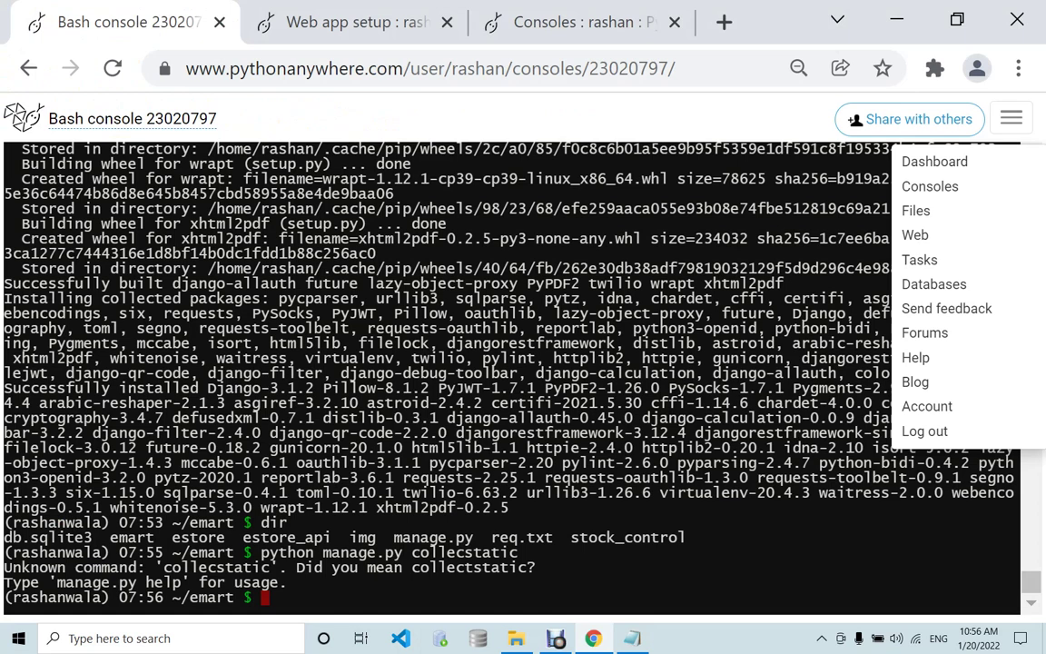
- Run python manage.py collectstatic in the Bash console, copying 166 files to /home/rashan/emart/static
key("ctrl+v")
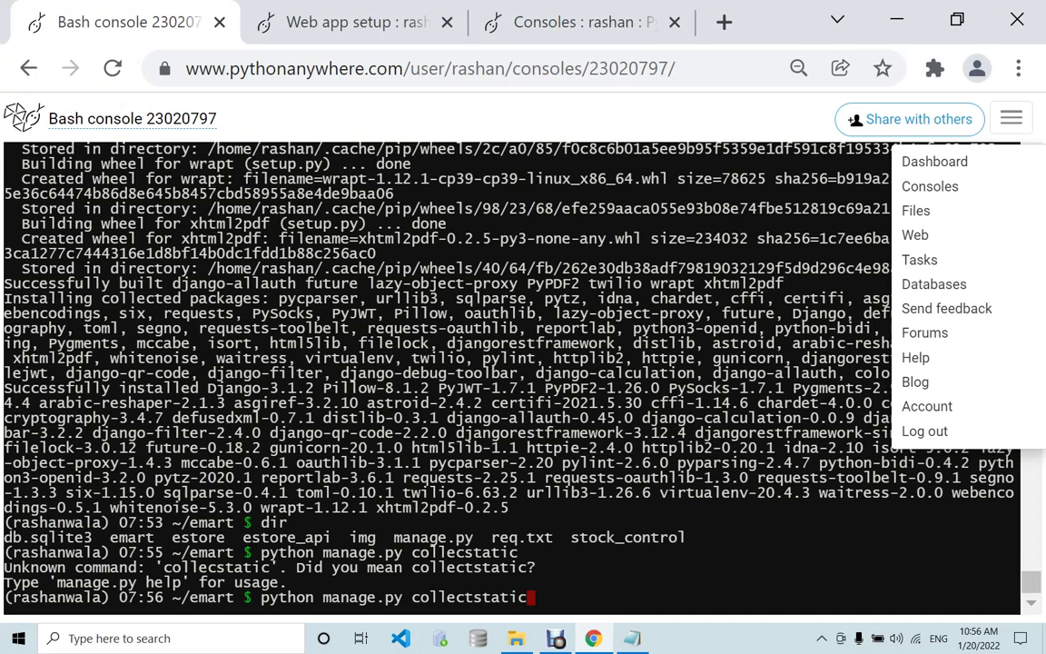
key("Return")
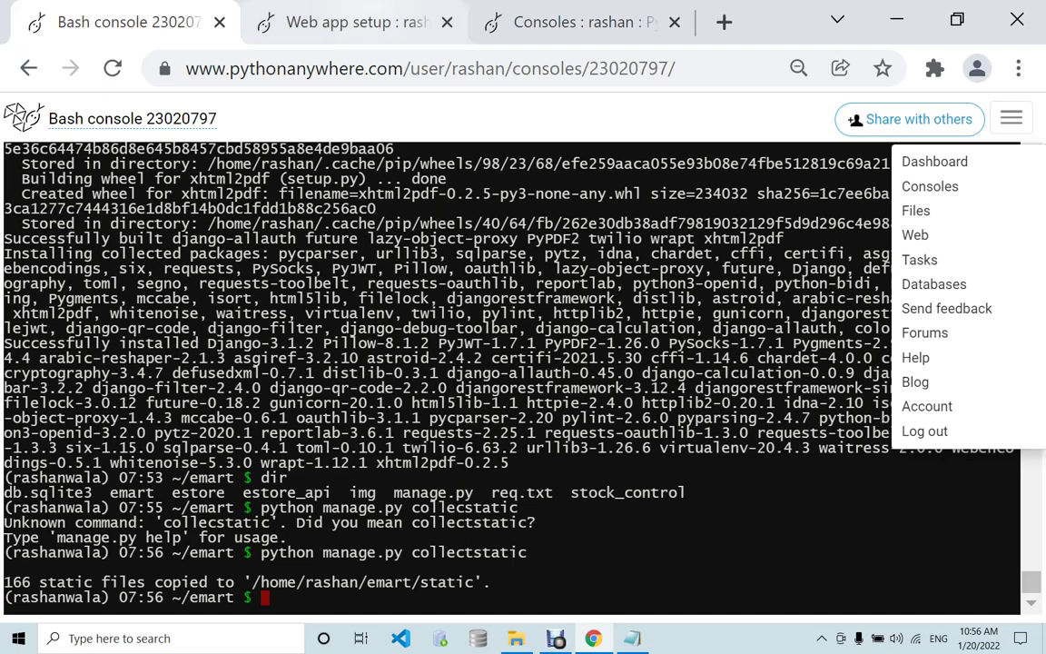
- Start a new Static files URL entry on the rashan.pythonanywhere.com web app configuration page
left_click(354, 22)
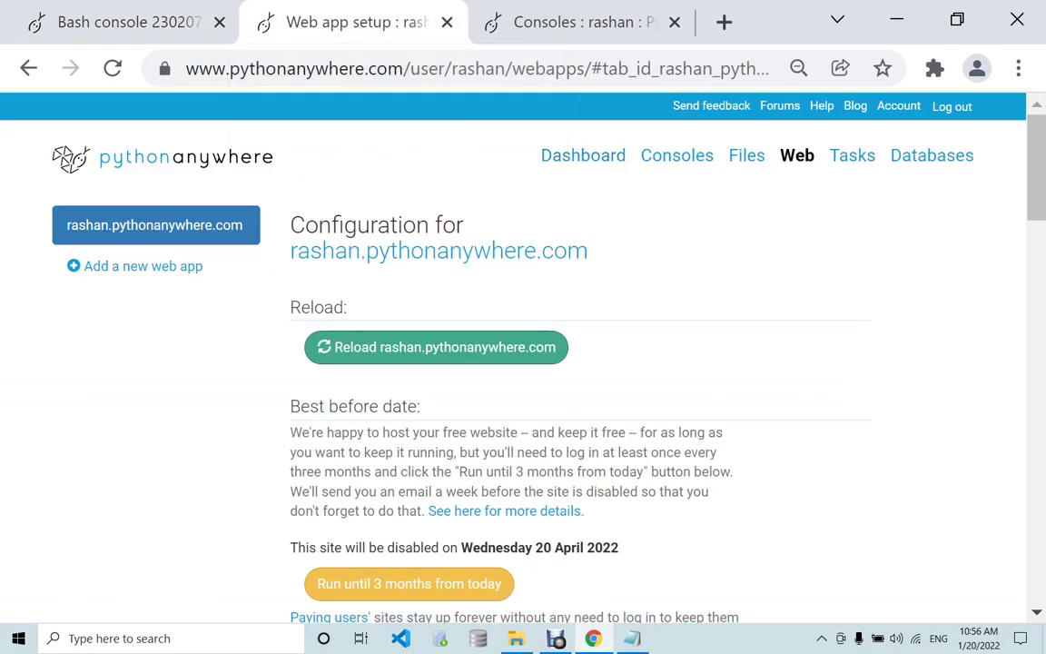
scroll(523, 363, "down", 6)
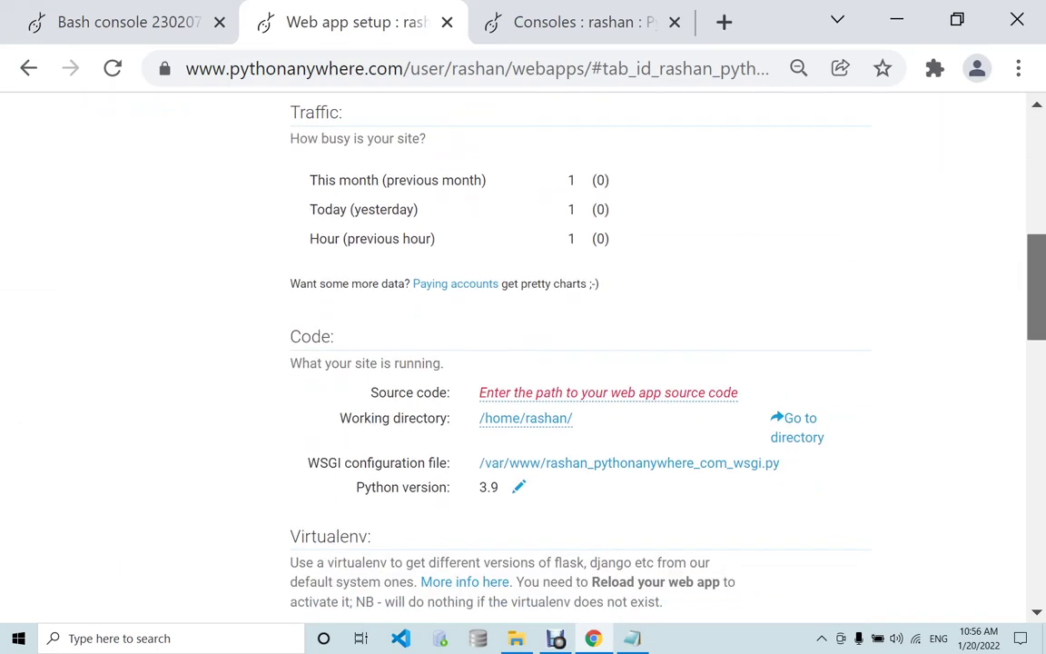
scroll(523, 363, "down", 10)
scroll(523, 363, "up", 3)
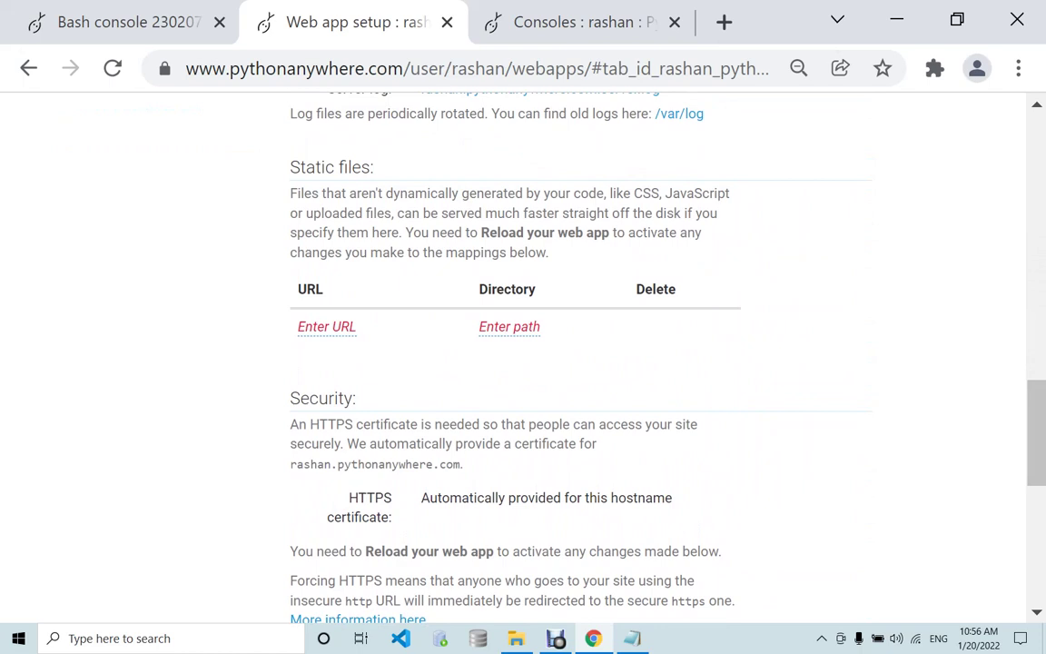
left_click(326, 326)
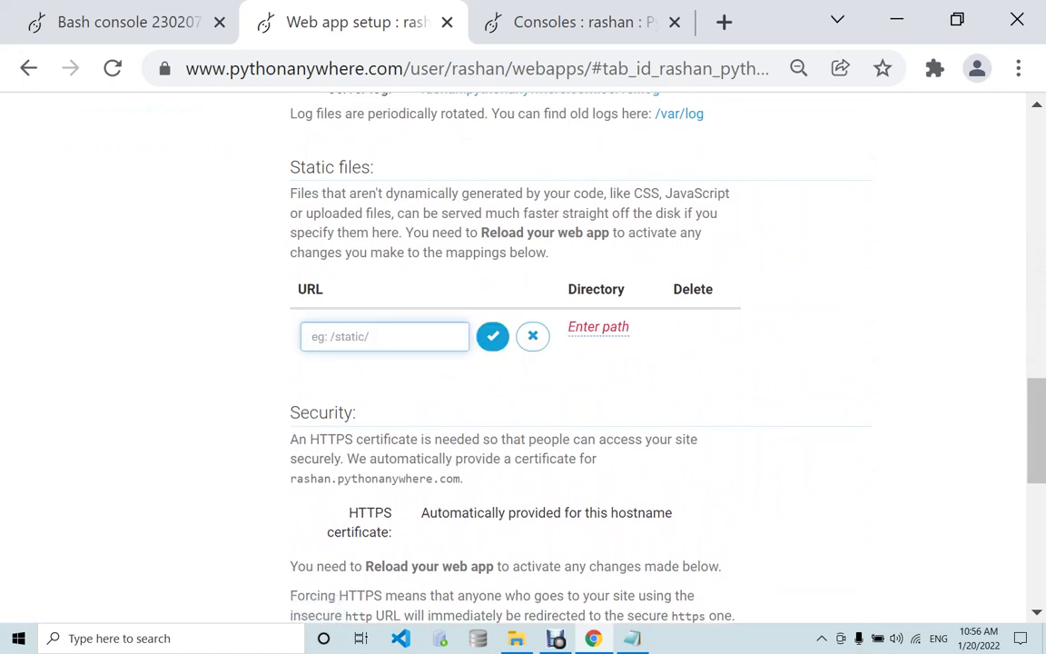